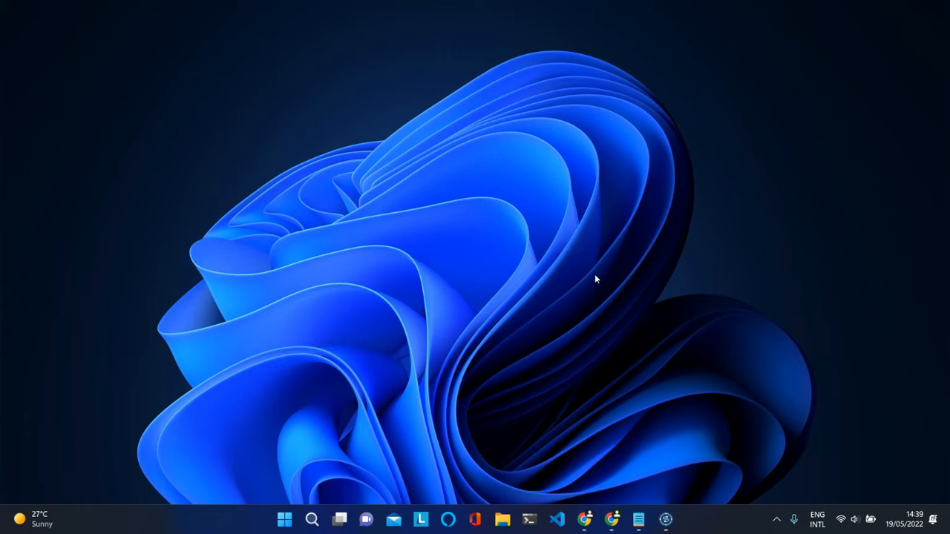
Log in to phpMyAdmin on the local MySQL server as root
{"action": "left_click", "coordinate": [615, 523]}
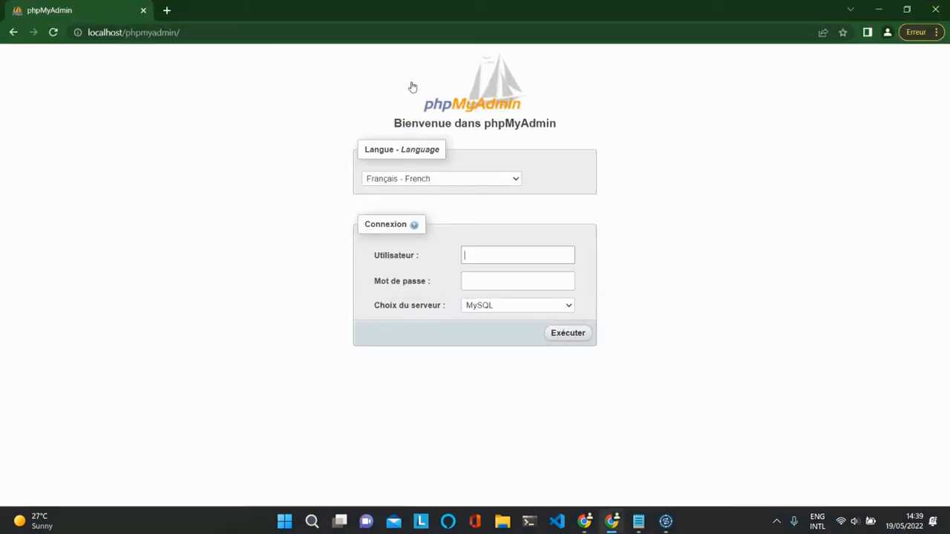
{"action": "left_click", "coordinate": [485, 255]}
{"action": "type", "text": "ro"}
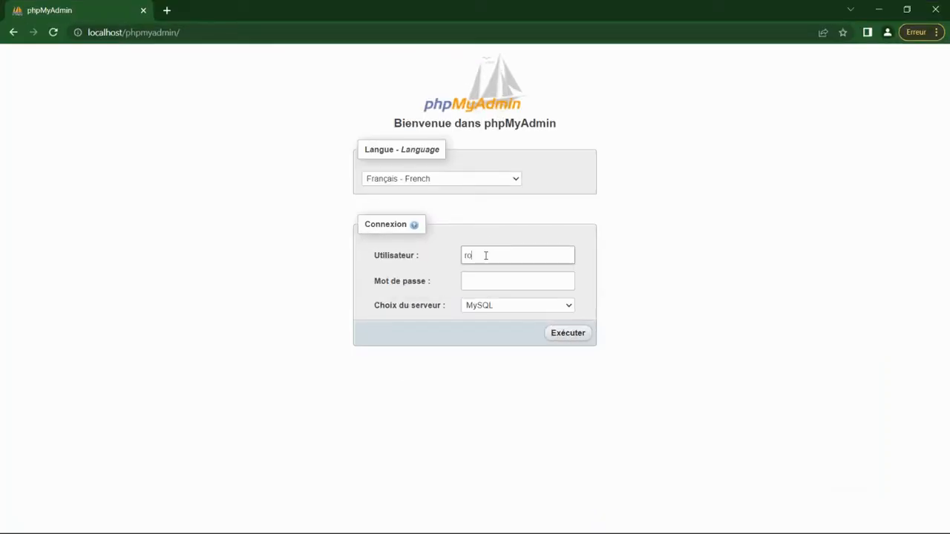
{"action": "type", "text": "ot"}
{"action": "key", "text": "Tab"}
{"action": "key", "text": "Return"}
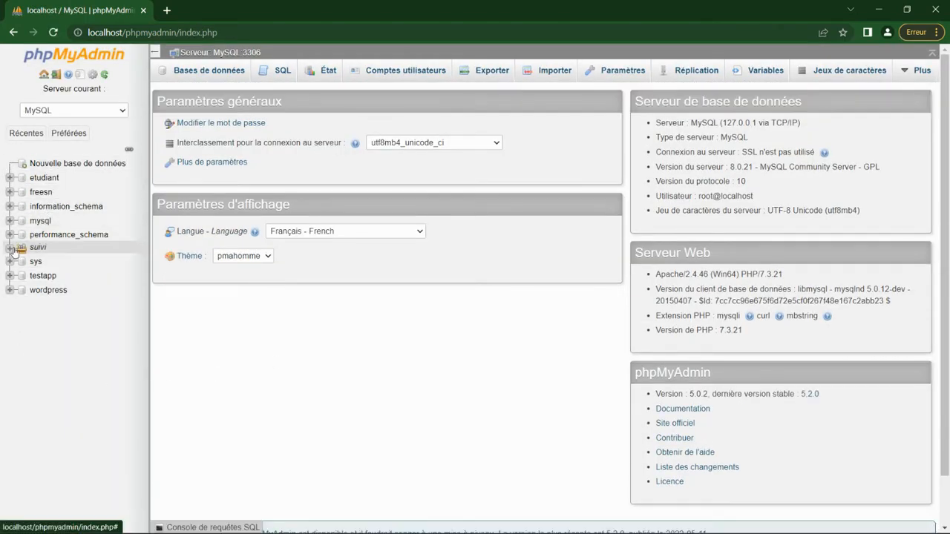
Expand the suivi and ventes groups to list the ventes databases, then return to Talend
{"action": "left_click", "coordinate": [10, 251]}
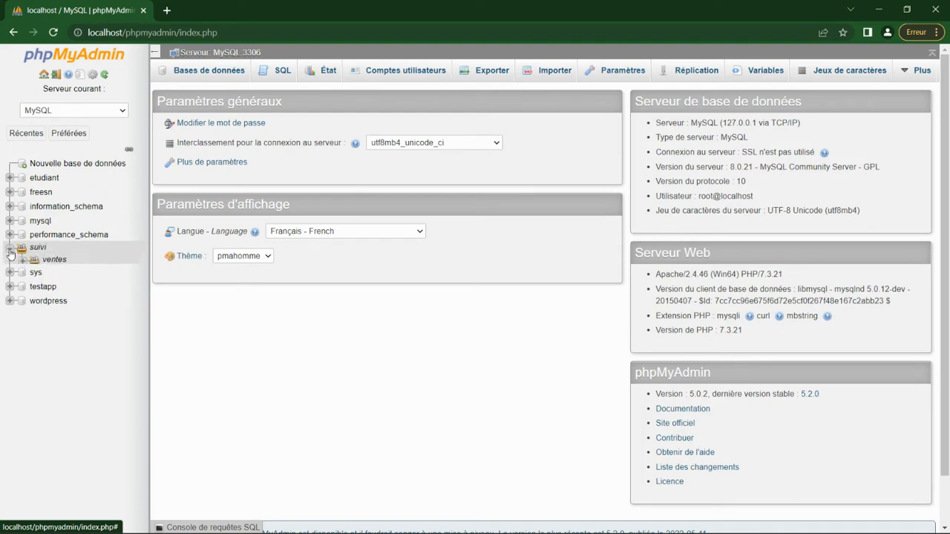
{"action": "left_click", "coordinate": [23, 261]}
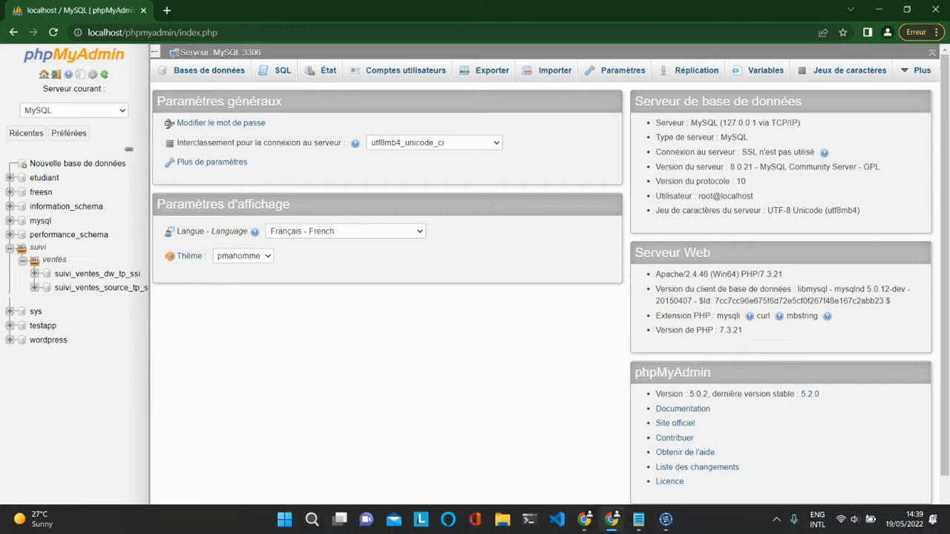
{"action": "left_click", "coordinate": [666, 520]}
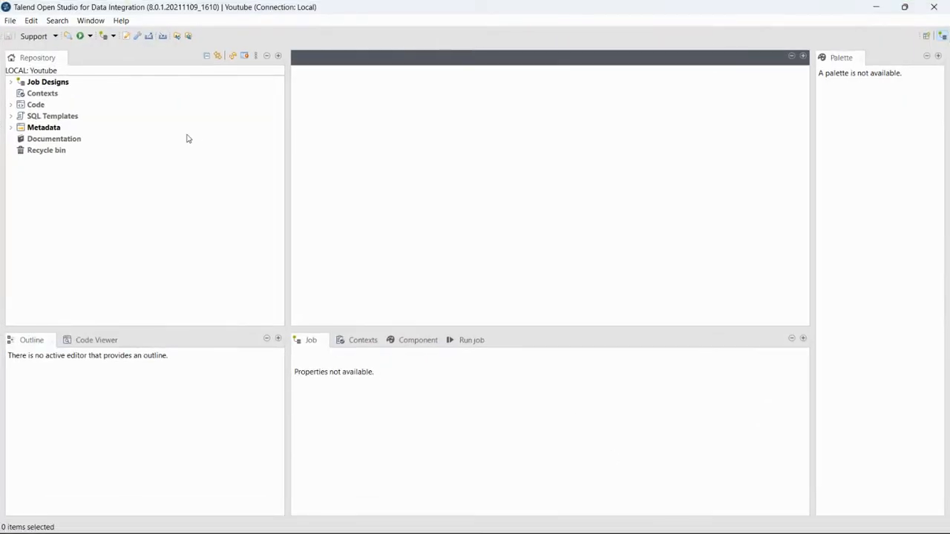
Start a new database connection under Metadata > Db Connections named DB_connections_source
{"action": "left_click", "coordinate": [12, 128]}
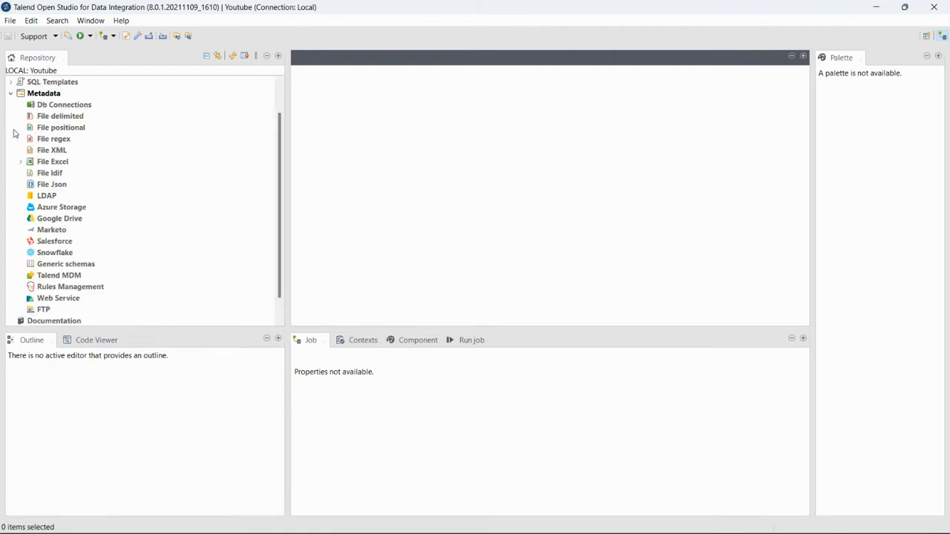
{"action": "left_click", "coordinate": [72, 109]}
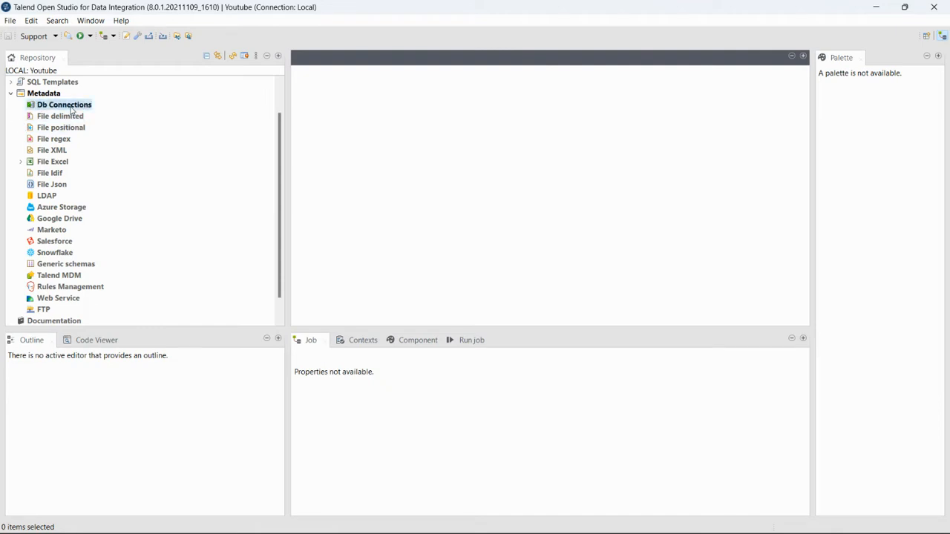
{"action": "right_click", "coordinate": [71, 109]}
{"action": "left_click", "coordinate": [103, 117]}
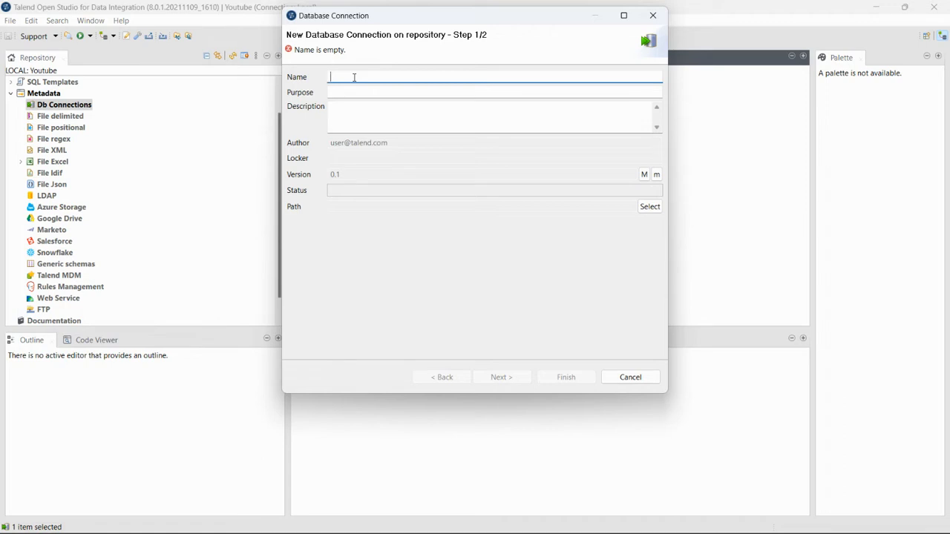
{"action": "type", "text": "DB"}
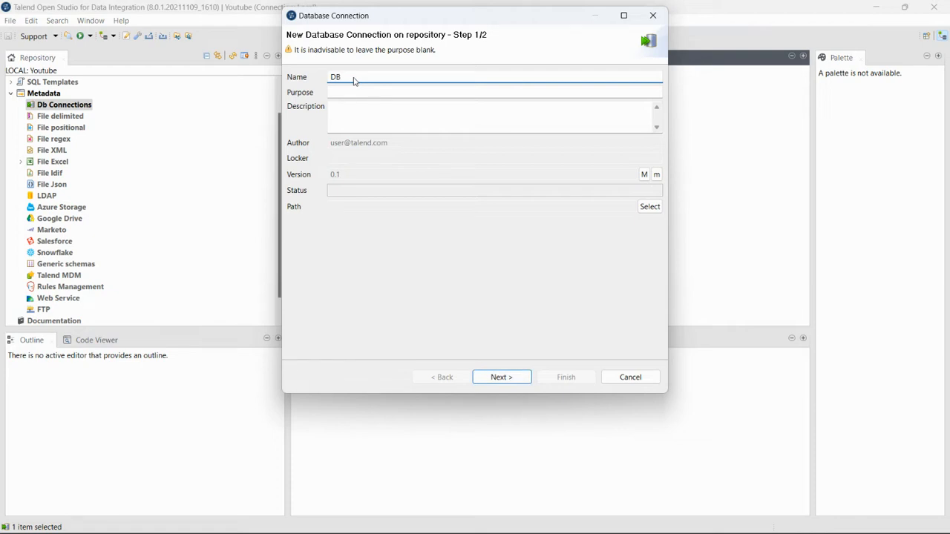
{"action": "type", "text": "_connections_source"}
Set purpose and description to 'Se connecter à la bd source' and continue to settings
{"action": "left_click", "coordinate": [364, 92]}
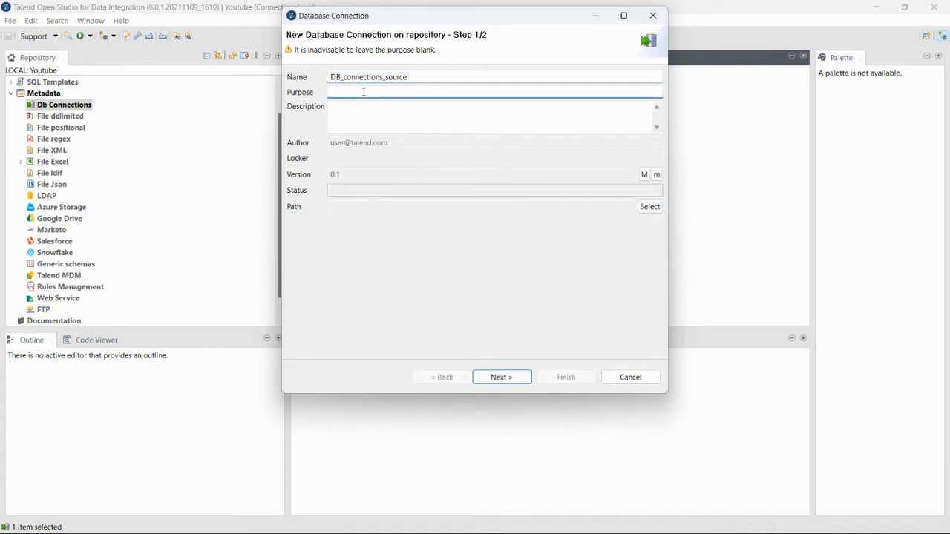
{"action": "type", "text": "Se connecter à la bd s"}
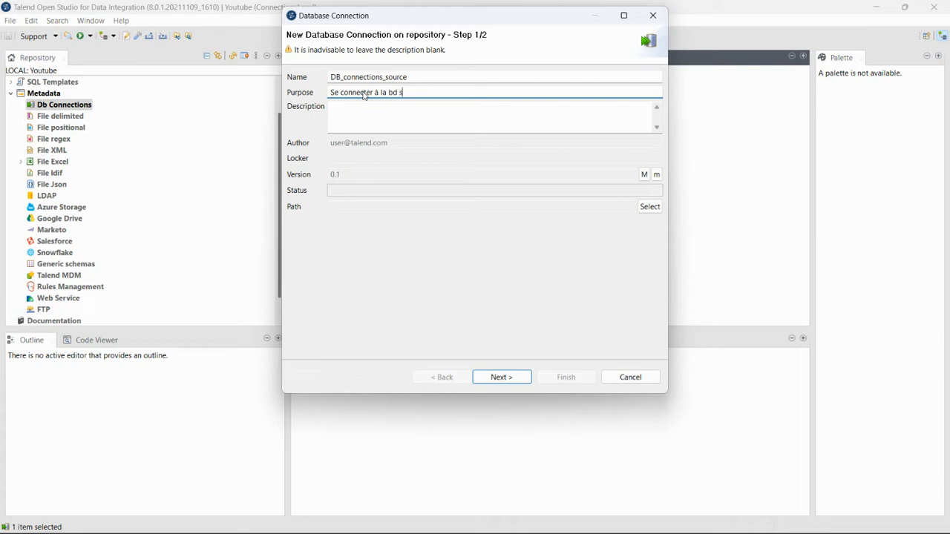
{"action": "type", "text": "ource"}
{"action": "left_click_drag", "start_coordinate": [449, 91], "coordinate": [324, 93]}
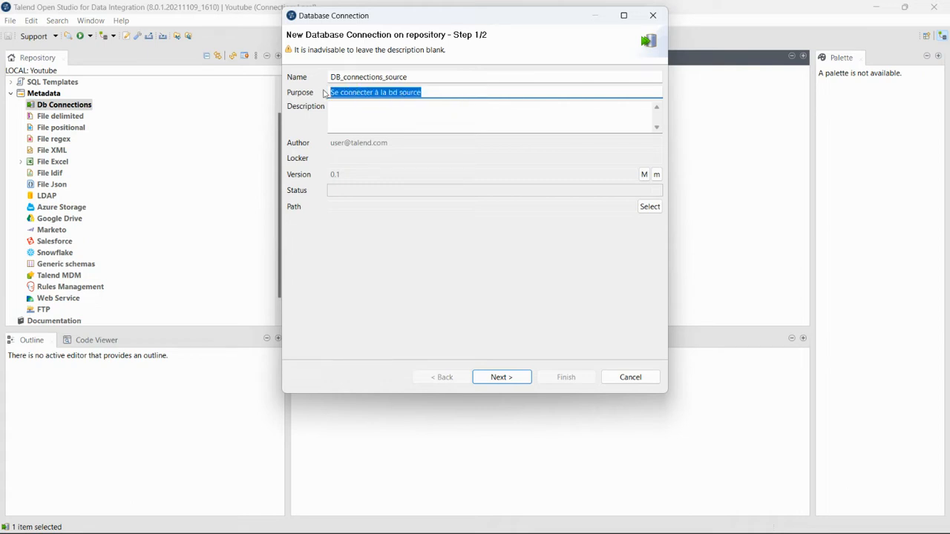
{"action": "key", "text": "ctrl+c"}
{"action": "left_click", "coordinate": [357, 107]}
{"action": "key", "text": "ctrl+v"}
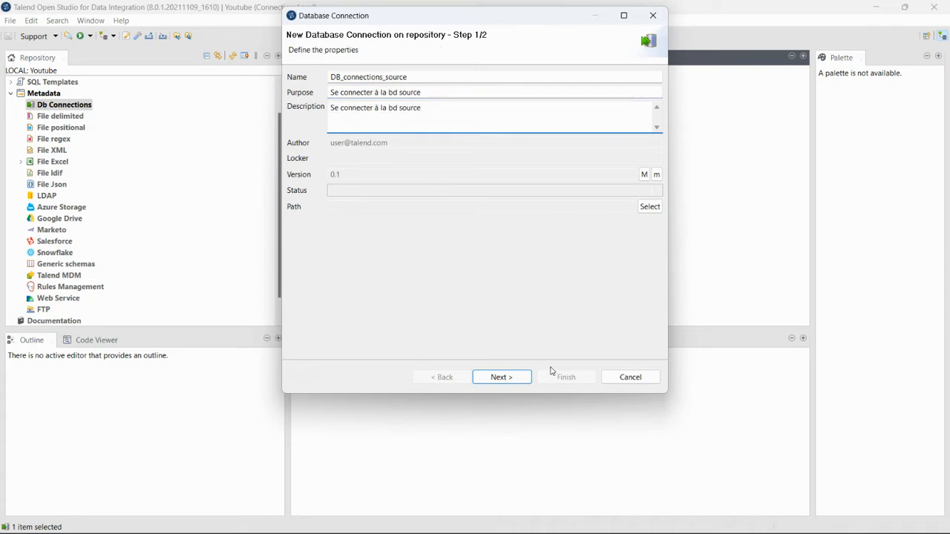
{"action": "left_click", "coordinate": [513, 380]}
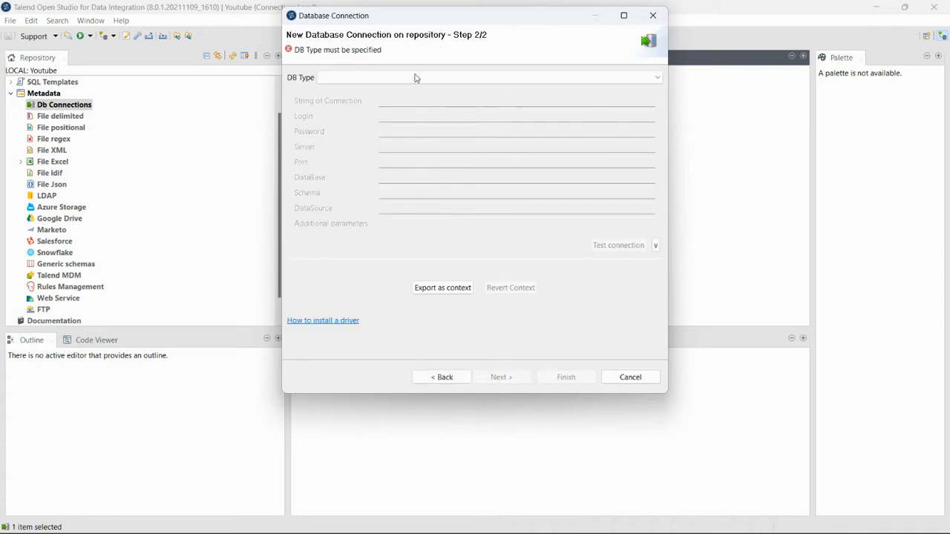
Choose MySQL type, version MySQL 5, login root and server localhost for the connection
{"action": "left_click", "coordinate": [415, 78]}
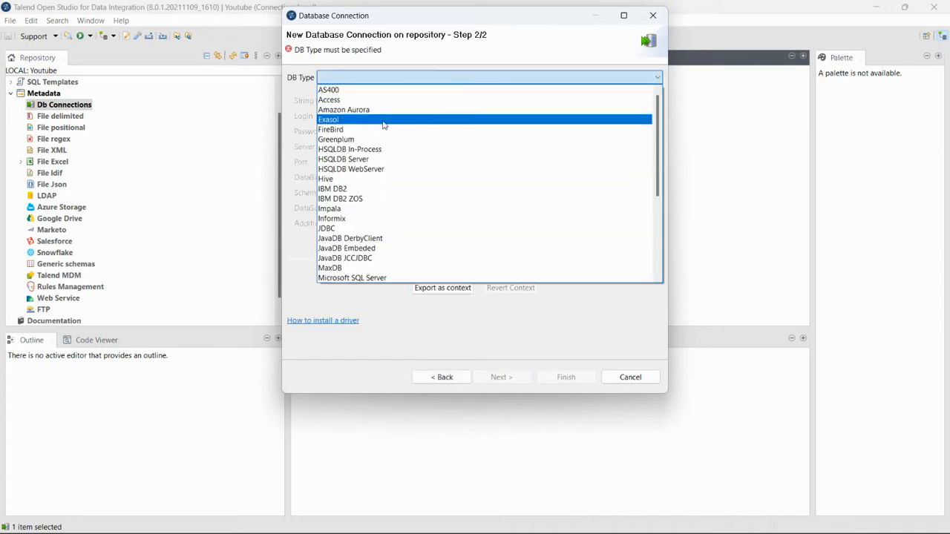
{"action": "scroll", "coordinate": [406, 225], "scroll_direction": "down", "scroll_amount": 2}
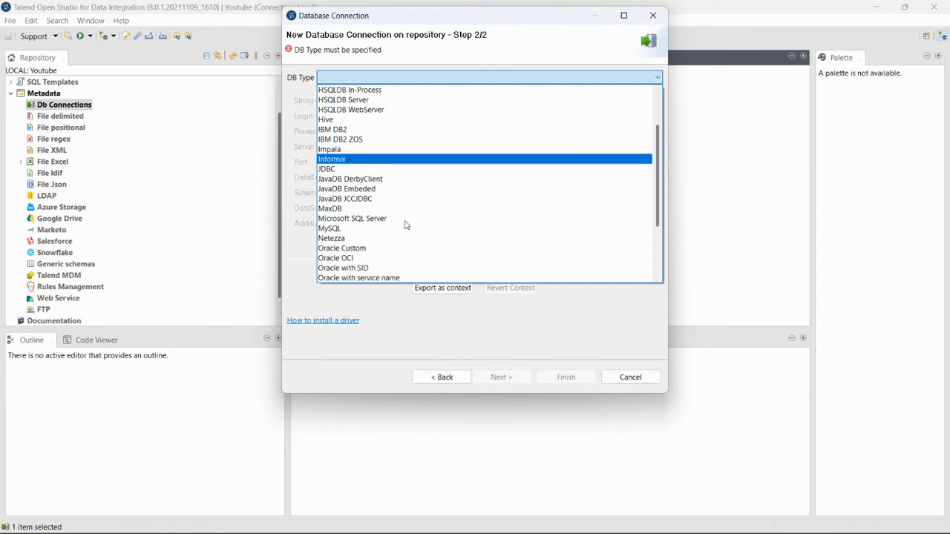
{"action": "left_click", "coordinate": [366, 230]}
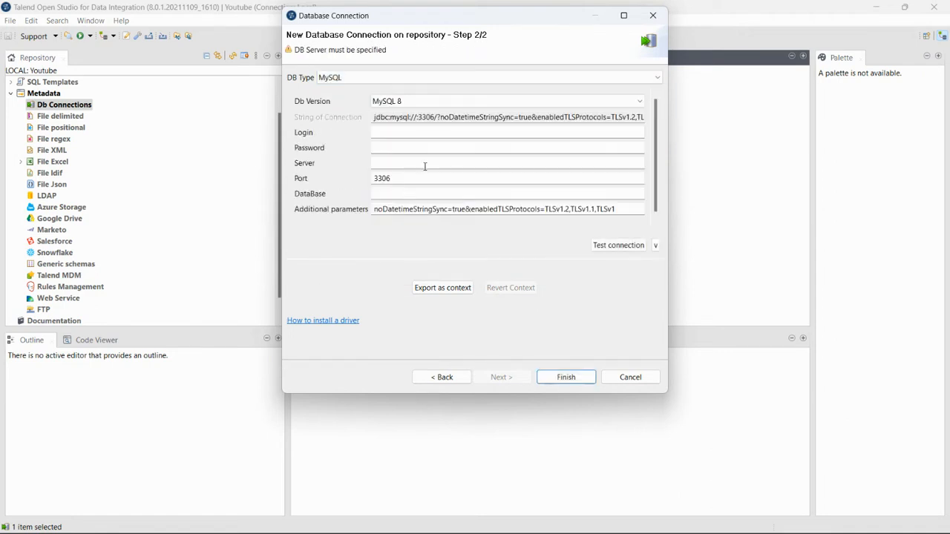
{"action": "left_click", "coordinate": [437, 103]}
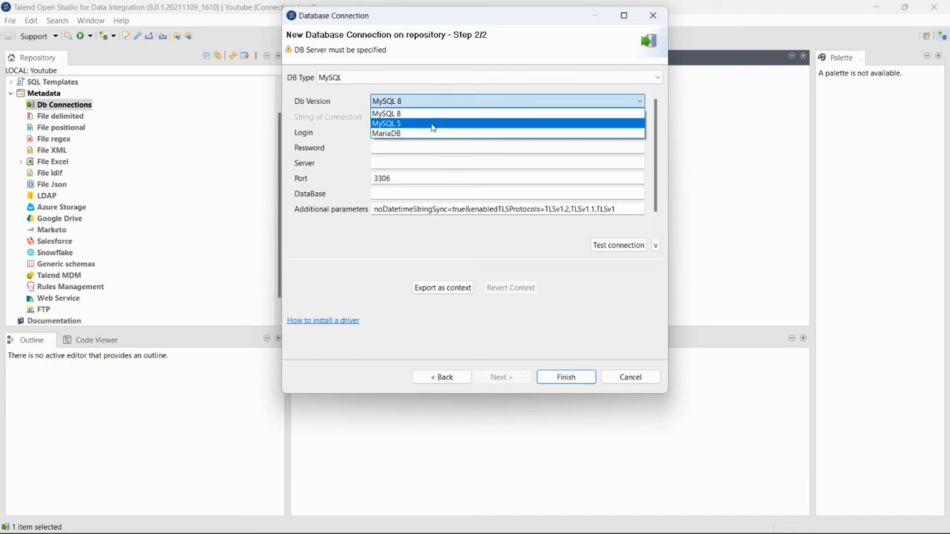
{"action": "left_click", "coordinate": [436, 123]}
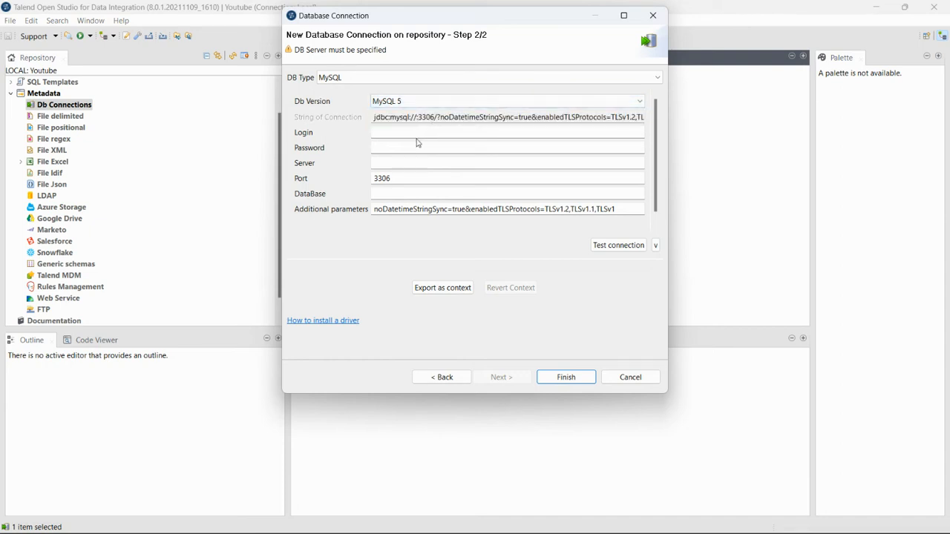
{"action": "left_click", "coordinate": [419, 137]}
{"action": "type", "text": "r"}
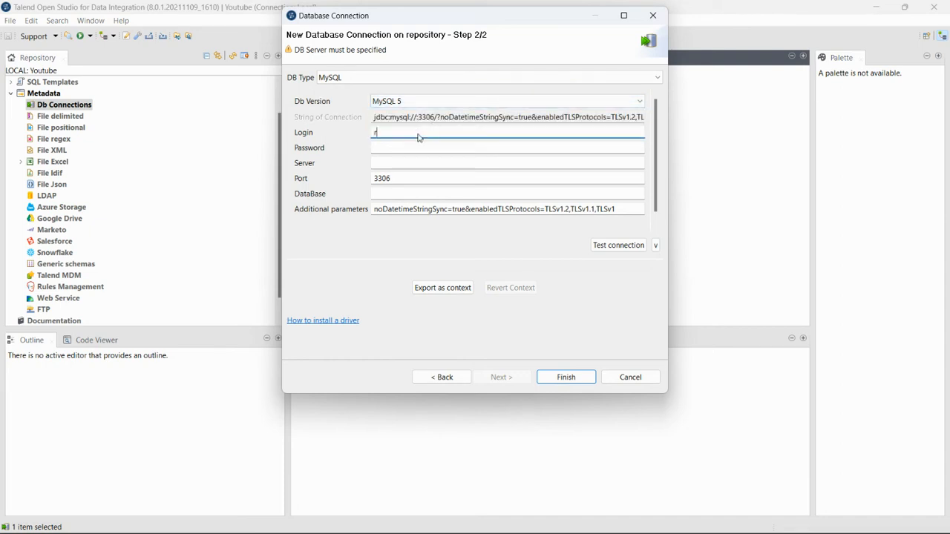
{"action": "type", "text": "oot"}
{"action": "left_click", "coordinate": [394, 151]}
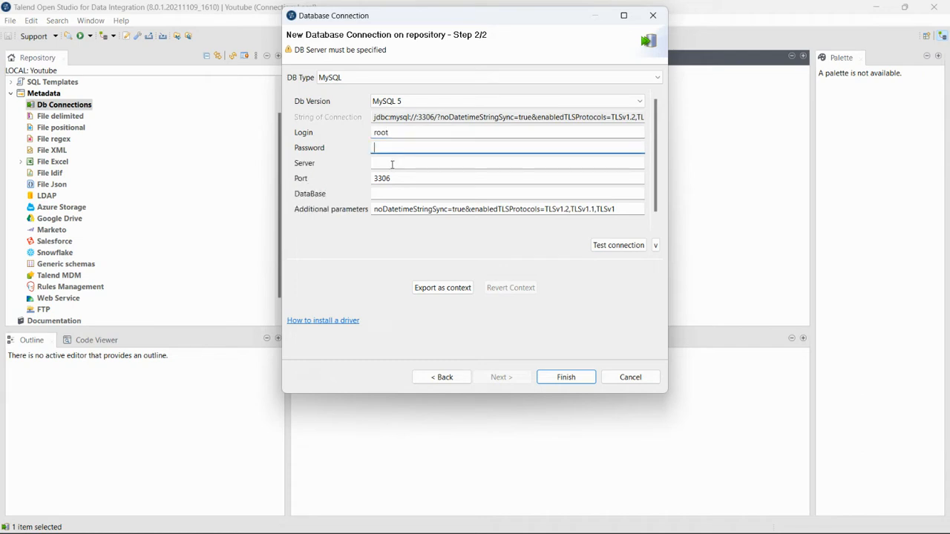
{"action": "left_click", "coordinate": [392, 163]}
{"action": "type", "text": "lo"}
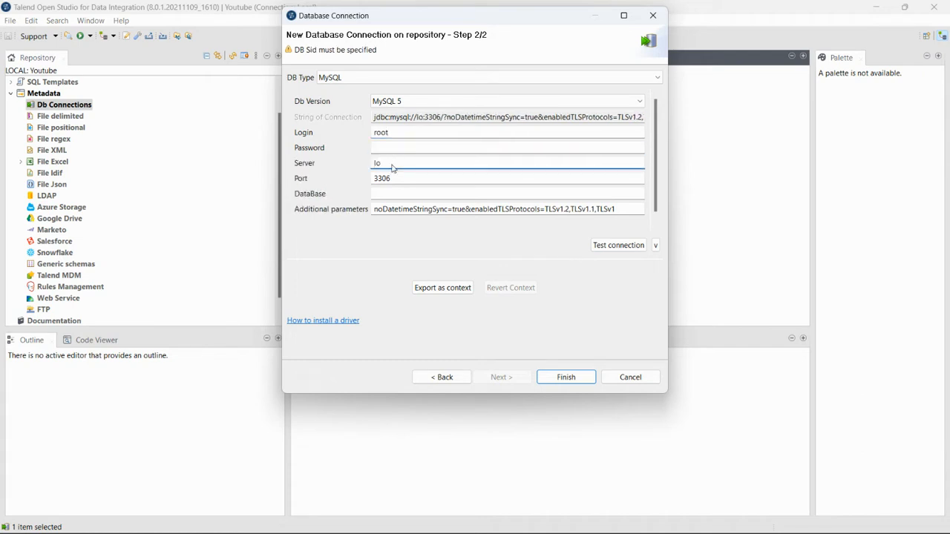
{"action": "type", "text": "c"}
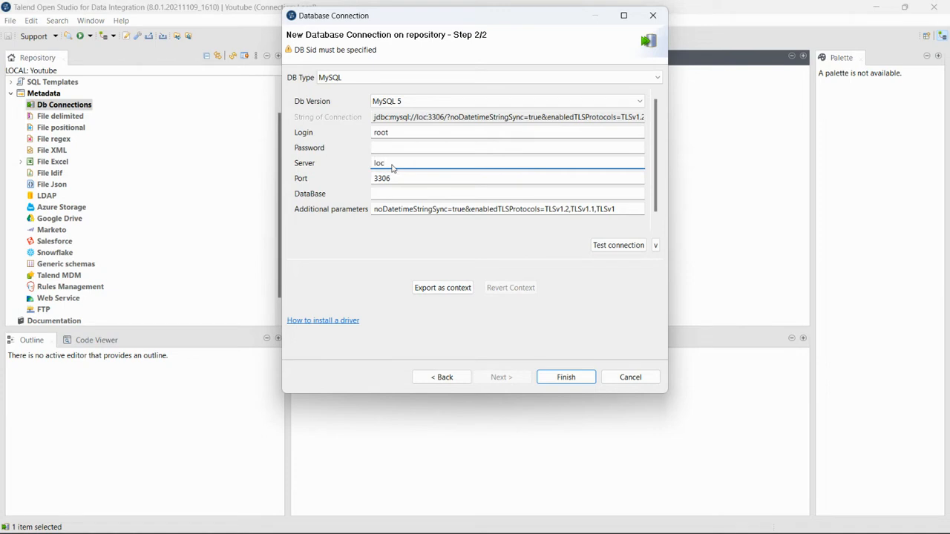
{"action": "type", "text": "alhost"}
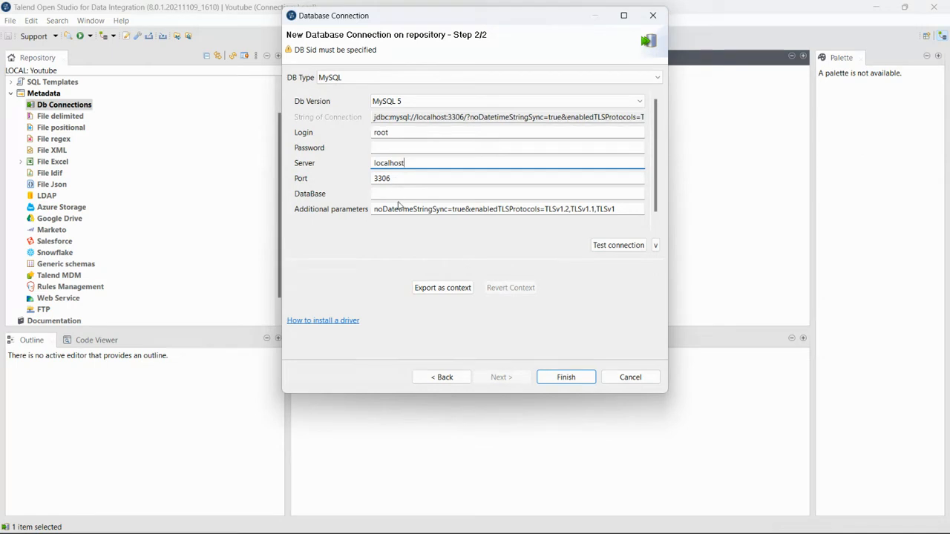
{"action": "left_click", "coordinate": [402, 193]}
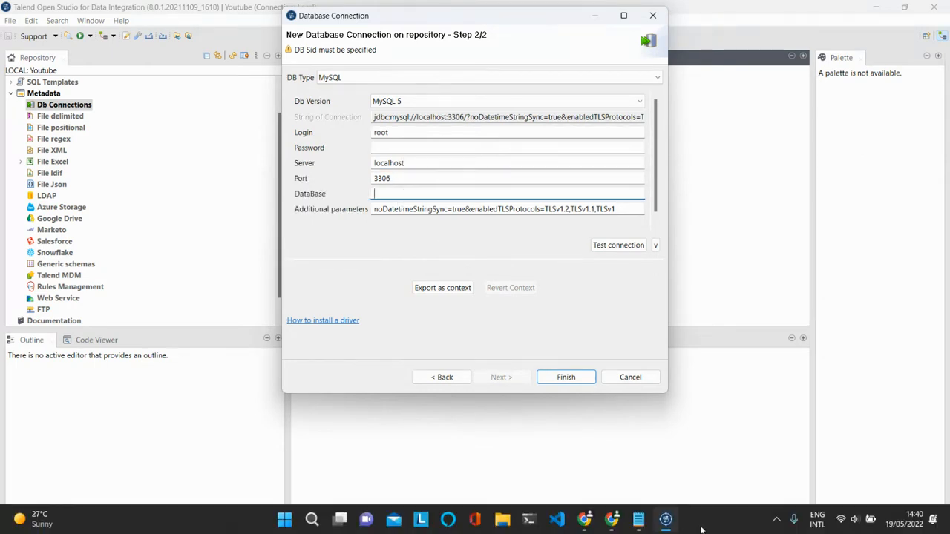
Open suivi_ventes_source_tp_ssi in phpMyAdmin and copy its name from the breadcrumb
{"action": "mouse_move", "coordinate": [611, 519]}
{"action": "left_click", "coordinate": [618, 490]}
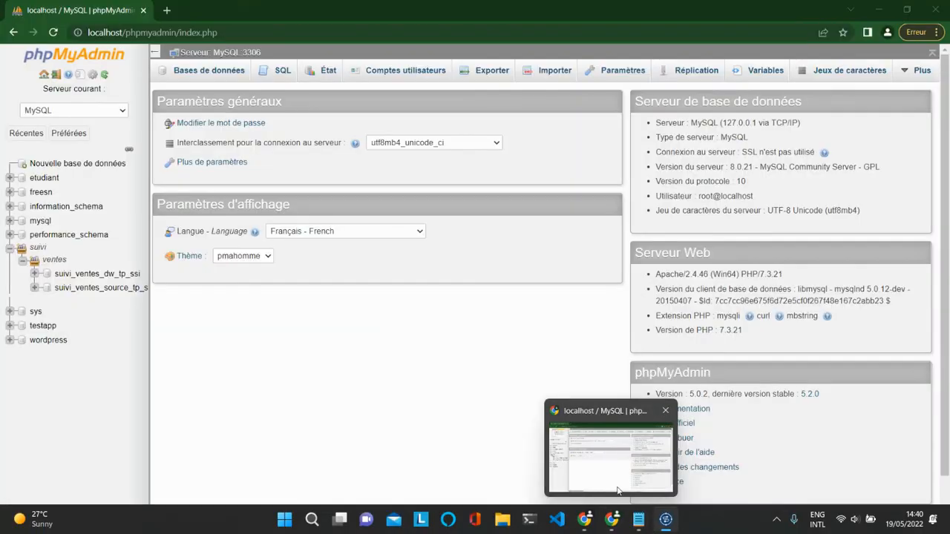
{"action": "left_click_drag", "start_coordinate": [54, 293], "coordinate": [140, 292]}
{"action": "left_click", "coordinate": [136, 295]}
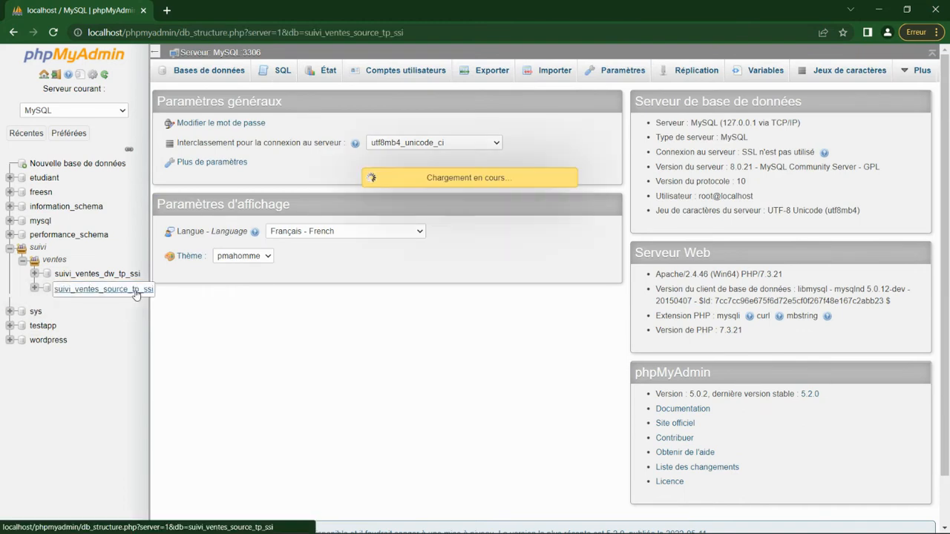
{"action": "right_click", "coordinate": [135, 291]}
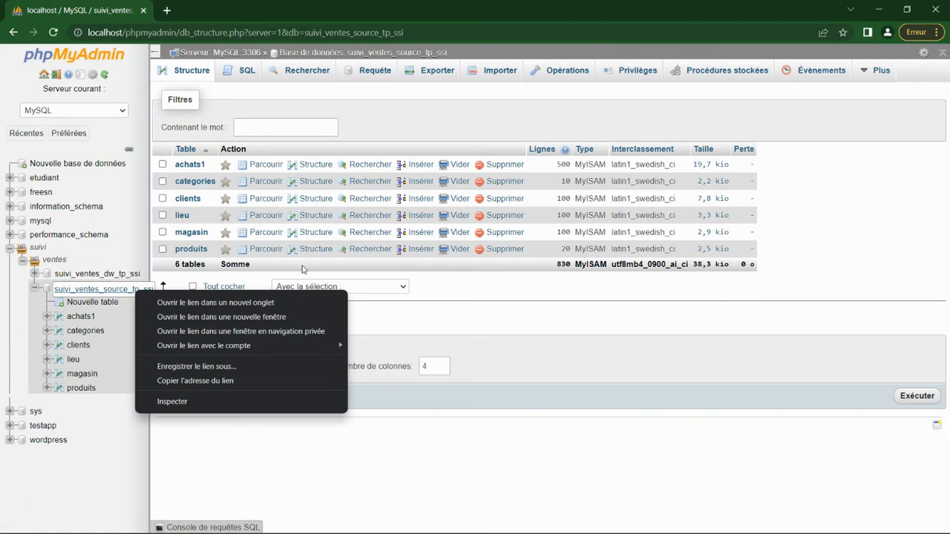
{"action": "left_click", "coordinate": [300, 443]}
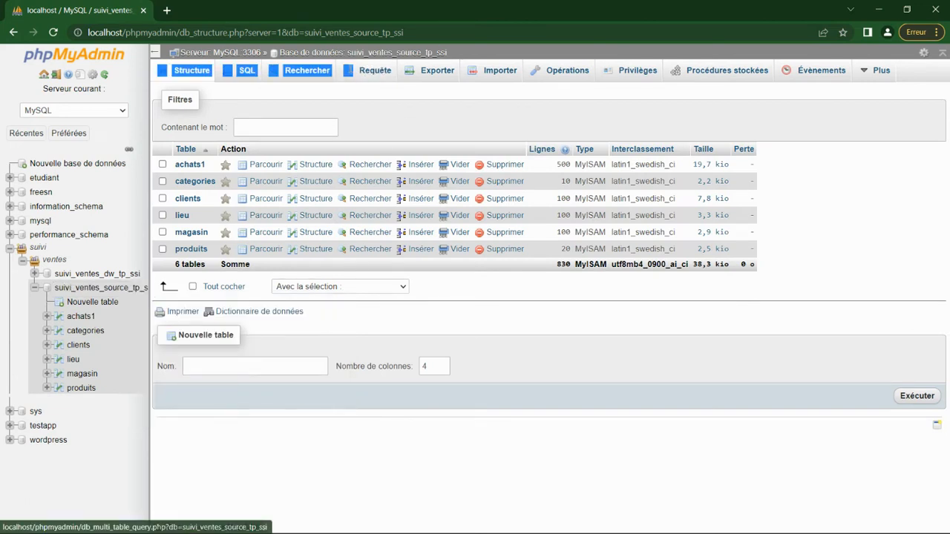
{"action": "left_click_drag", "start_coordinate": [448, 53], "coordinate": [281, 52]}
{"action": "key", "text": "ctrl+c"}
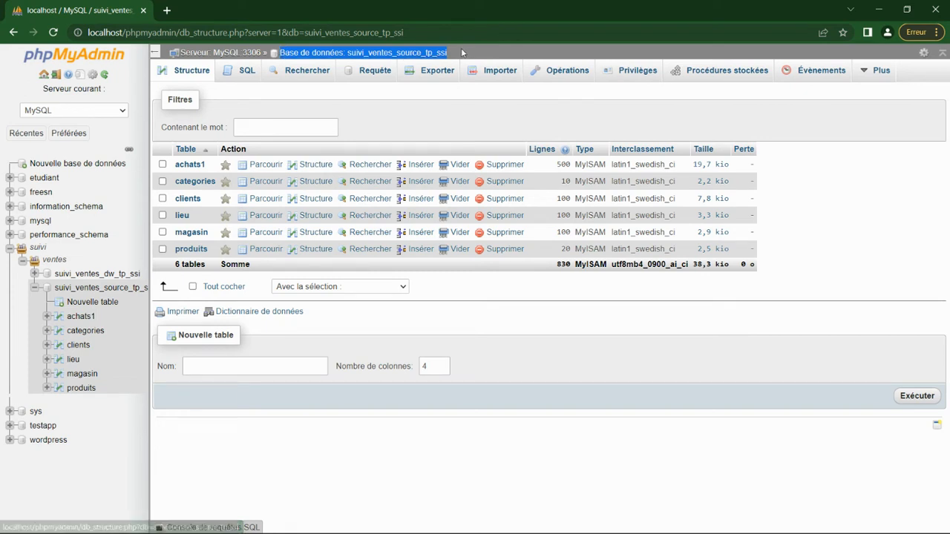
{"action": "mouse_move", "coordinate": [568, 533]}
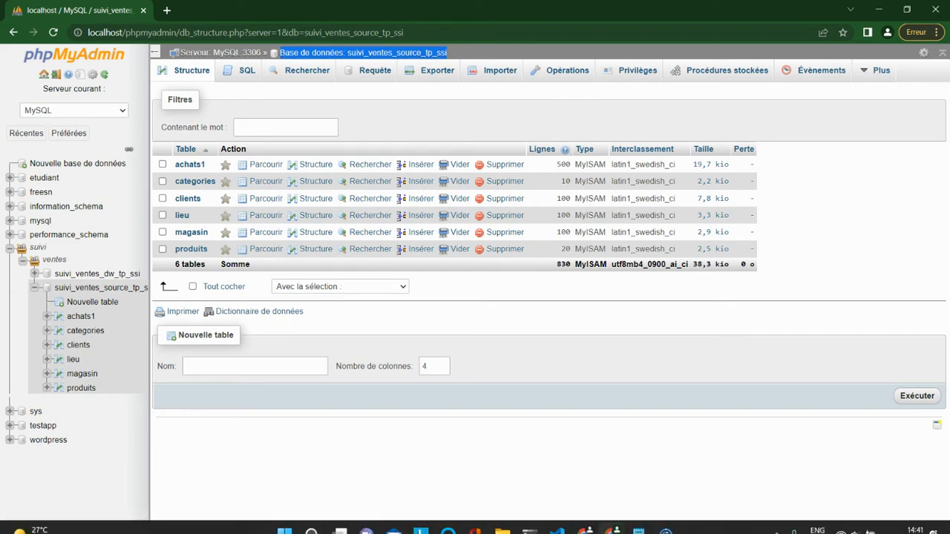
{"action": "mouse_move", "coordinate": [675, 527]}
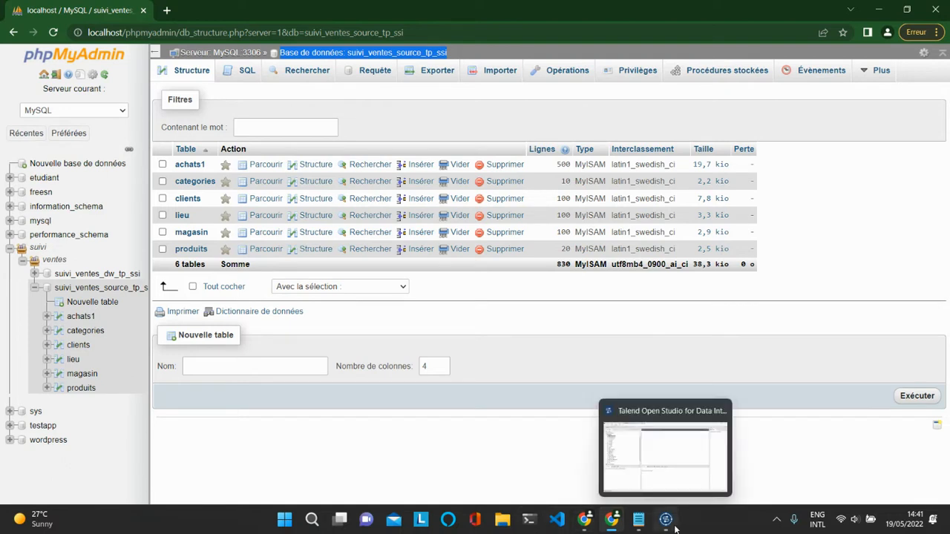
{"action": "left_click", "coordinate": [665, 415]}
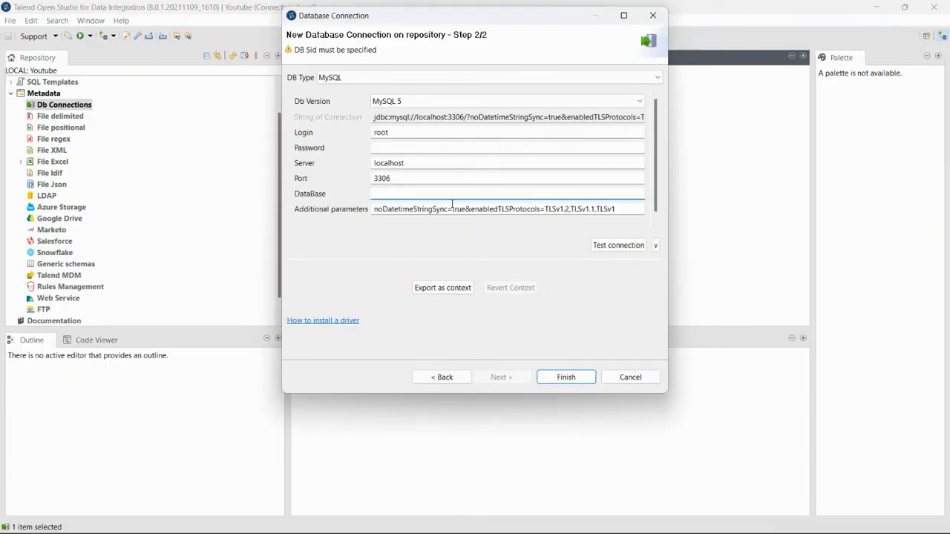
Enter suivi_ventes_source_tp_ssi as the database, strip the 'Base de données' prefix, and save
{"action": "key", "text": "ctrl+v"}
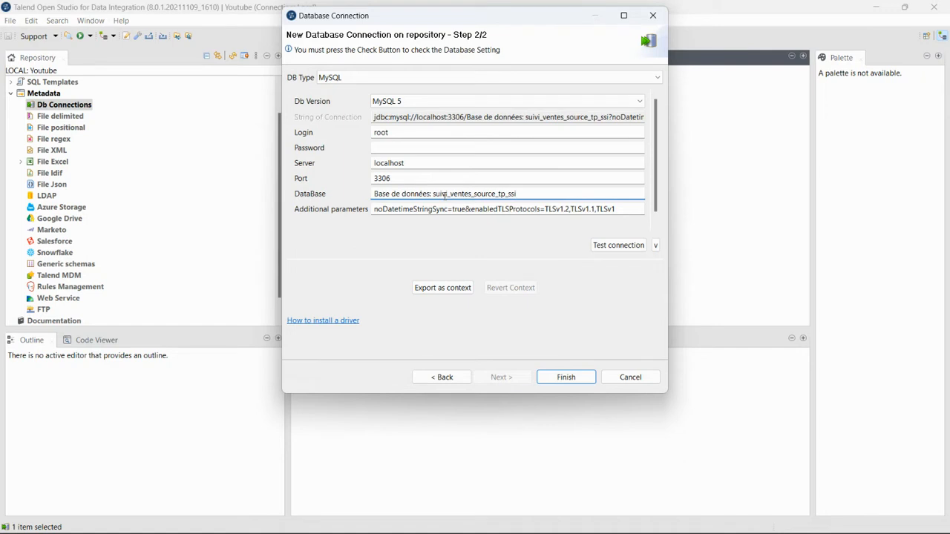
{"action": "key", "text": "Left"}
{"action": "key", "text": "Left"}
{"action": "key", "text": "Left"}
{"action": "key", "text": "Left"}
{"action": "key", "text": "BackSpace"}
{"action": "key", "text": "BackSpace"}
{"action": "key", "text": "BackSpace"}
{"action": "key", "text": "BackSpace"}
{"action": "key", "text": "BackSpace"}
{"action": "key", "text": "BackSpace"}
{"action": "key", "text": "BackSpace"}
{"action": "key", "text": "BackSpace"}
{"action": "key", "text": "BackSpace"}
{"action": "key", "text": "BackSpace"}
{"action": "key", "text": "BackSpace"}
{"action": "key", "text": "BackSpace"}
{"action": "key", "text": "BackSpace"}
{"action": "key", "text": "BackSpace"}
{"action": "key", "text": "BackSpace"}
{"action": "key", "text": "BackSpace"}
{"action": "key", "text": "BackSpace"}
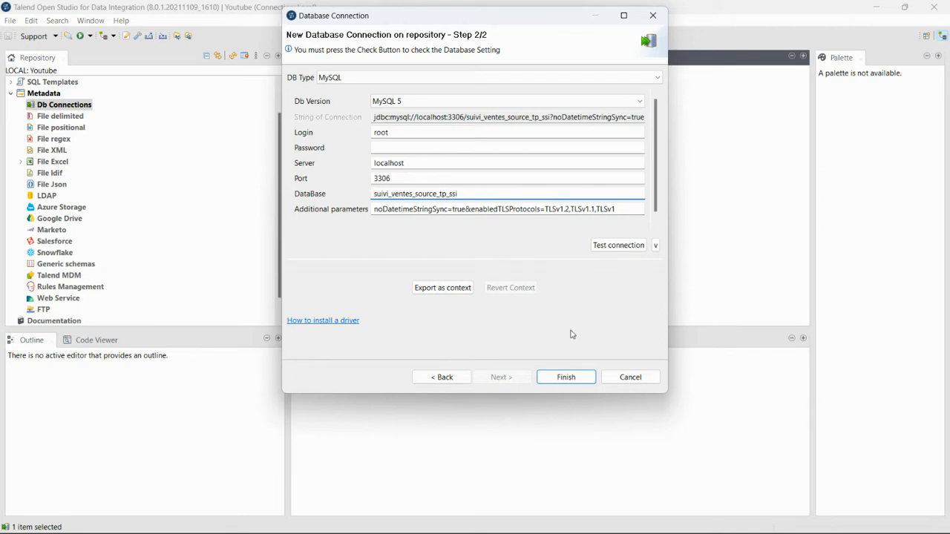
{"action": "left_click", "coordinate": [565, 379]}
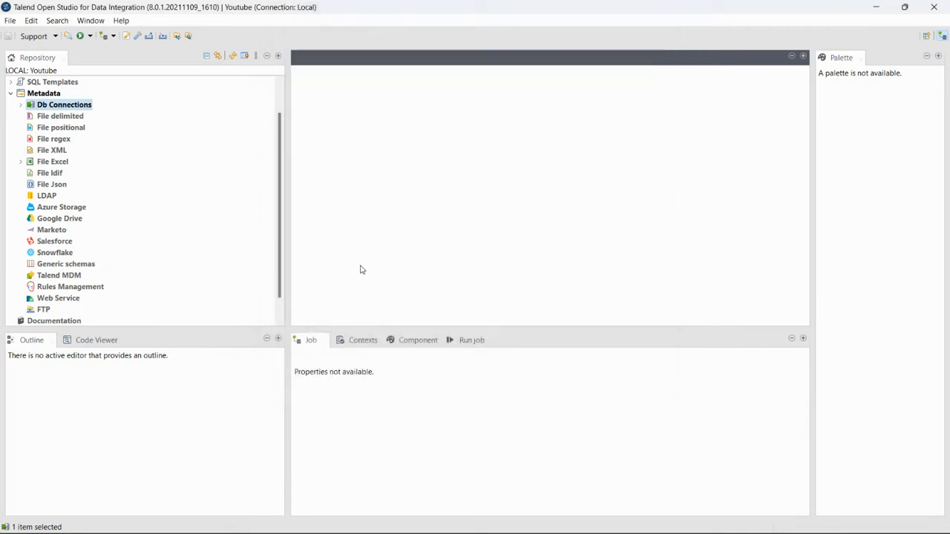
Reveal DB_connections_source 0.1 under Db Connections and view its properties
{"action": "scroll", "coordinate": [118, 182], "scroll_direction": "up", "scroll_amount": 1}
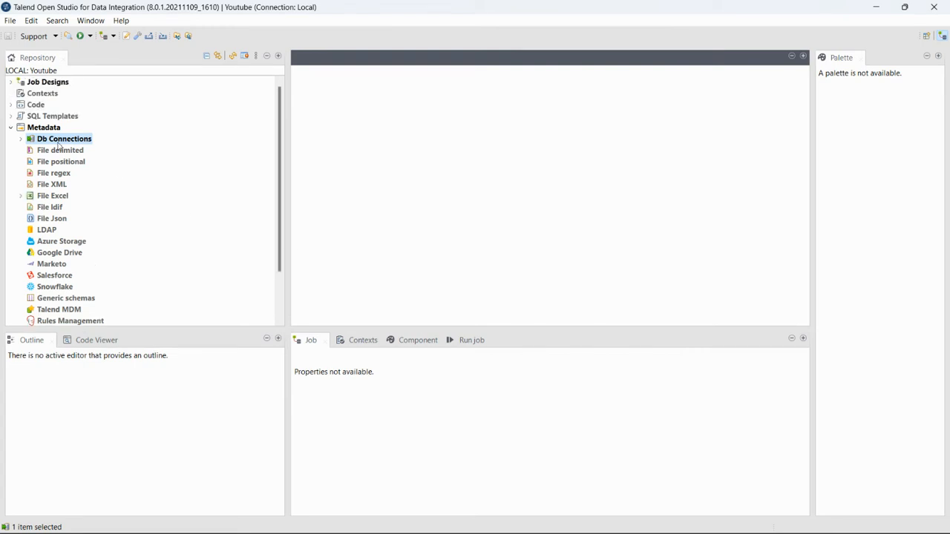
{"action": "left_click", "coordinate": [21, 139]}
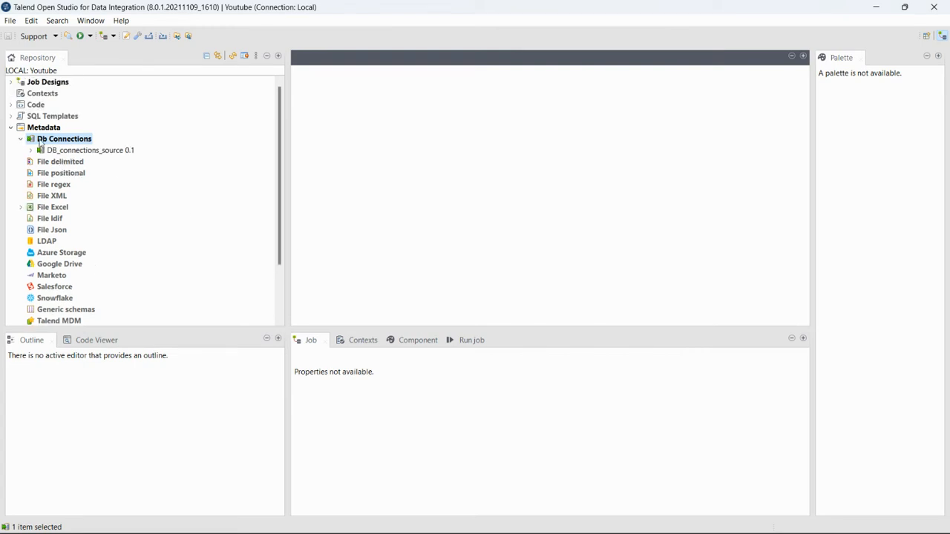
{"action": "left_click", "coordinate": [64, 151]}
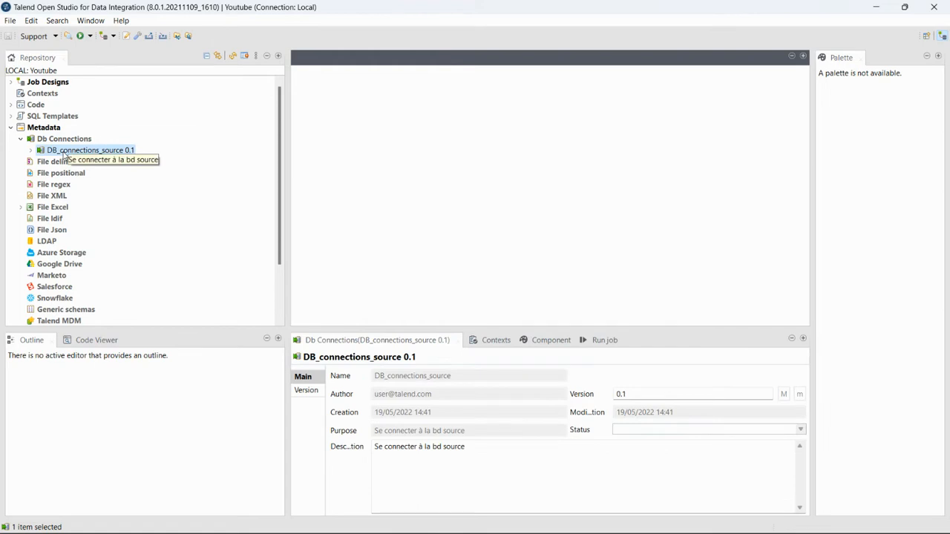
{"action": "right_click", "coordinate": [67, 140]}
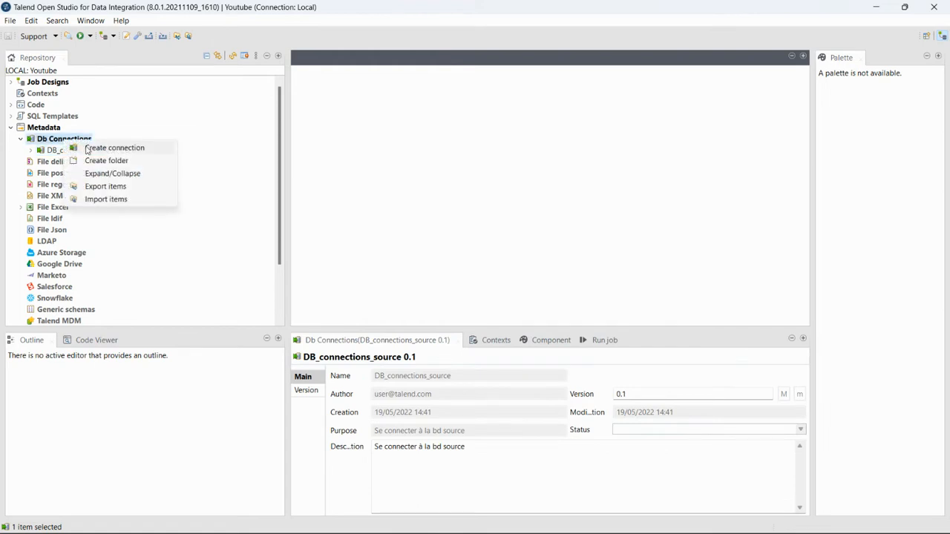
Start connection Db_connections_DW with purpose and description 'Se connecter à la BD'
{"action": "left_click", "coordinate": [90, 148]}
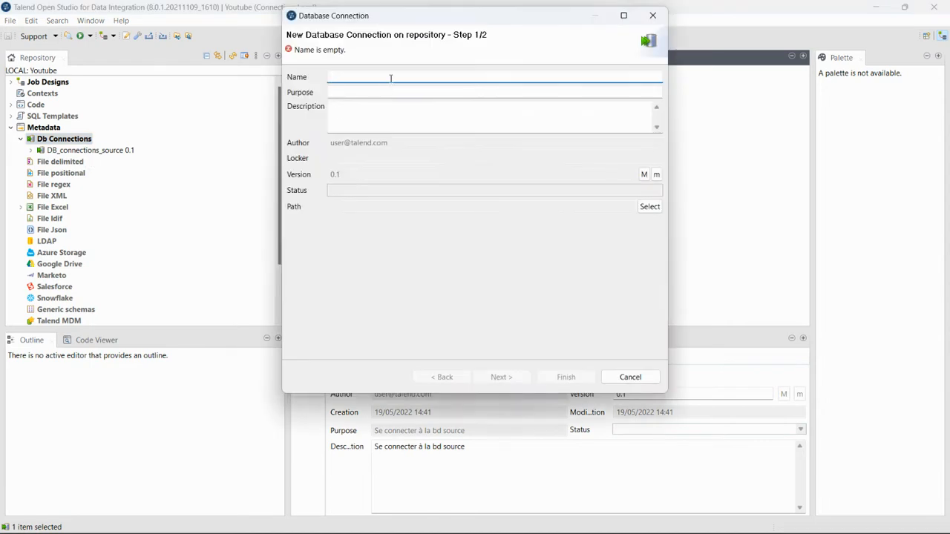
{"action": "type", "text": "D"}
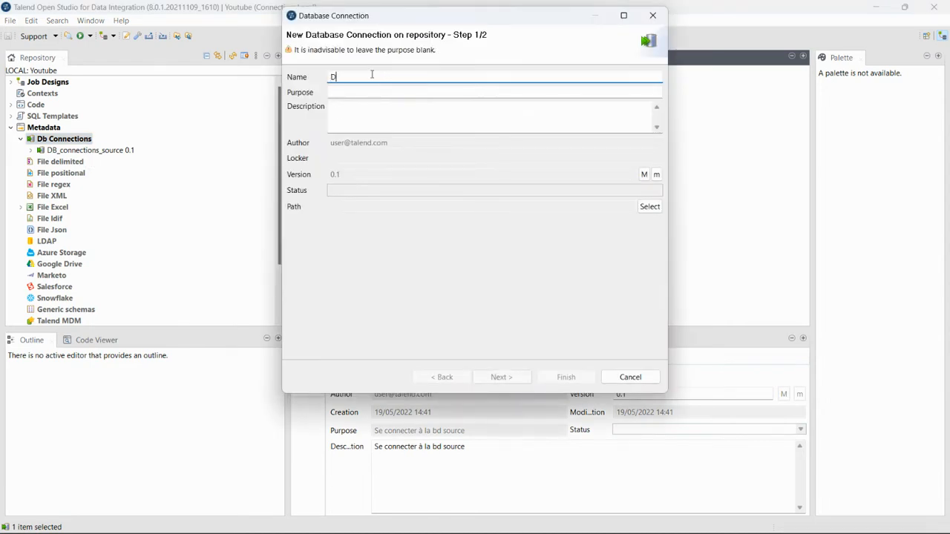
{"action": "type", "text": "b_connections_DW"}
{"action": "left_click", "coordinate": [429, 93]}
{"action": "type", "text": "e "}
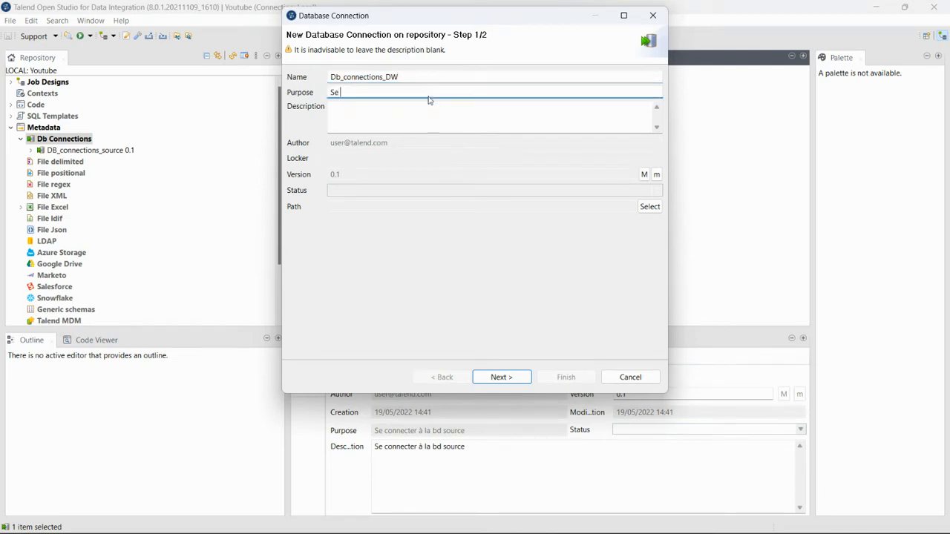
{"action": "type", "text": "connecter à la BD"}
{"action": "left_click_drag", "start_coordinate": [431, 89], "coordinate": [327, 92]}
{"action": "key", "text": "ctrl+c"}
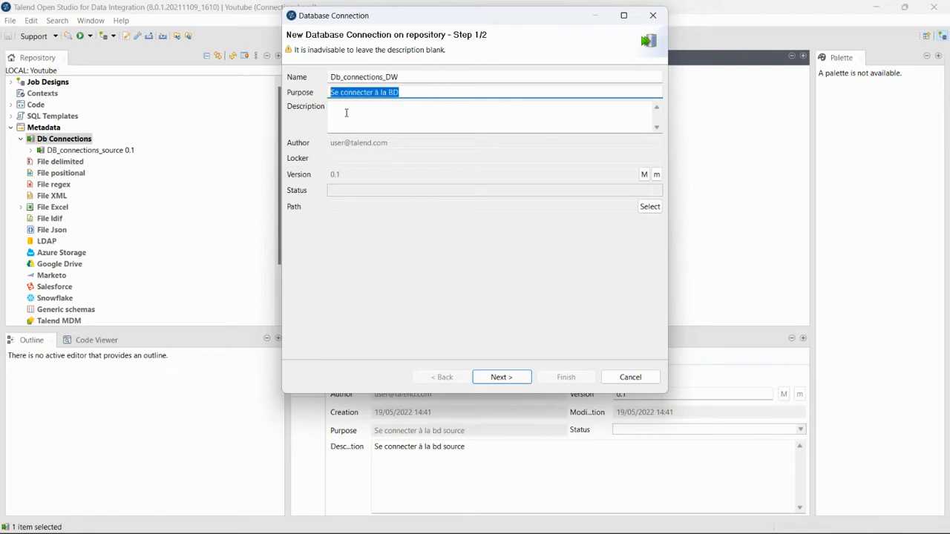
{"action": "left_click", "coordinate": [333, 116]}
{"action": "key", "text": "ctrl+v"}
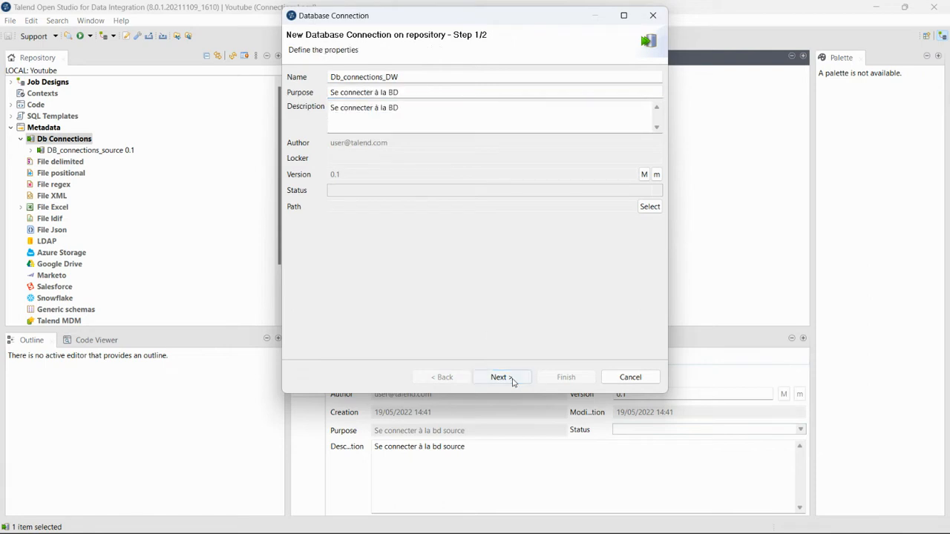
{"action": "left_click", "coordinate": [512, 381]}
Set the connection to MySQL 5 with login root and server localhost
{"action": "left_click", "coordinate": [419, 78]}
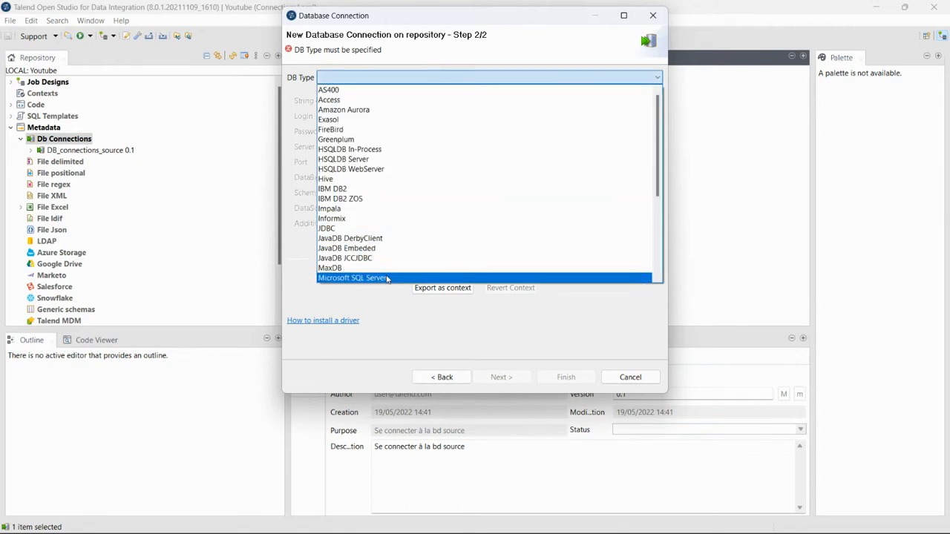
{"action": "scroll", "coordinate": [342, 245], "scroll_direction": "down", "scroll_amount": 2}
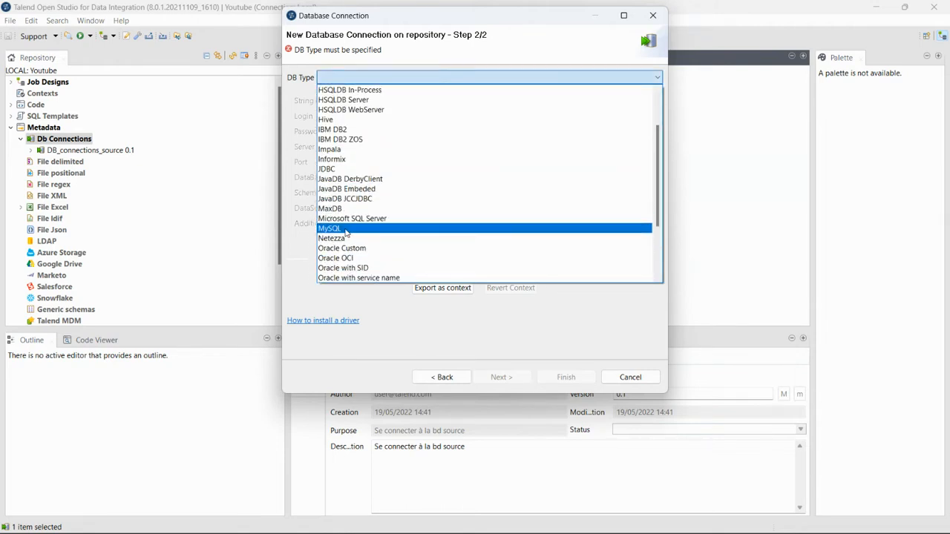
{"action": "left_click", "coordinate": [346, 229]}
{"action": "left_click", "coordinate": [422, 102]}
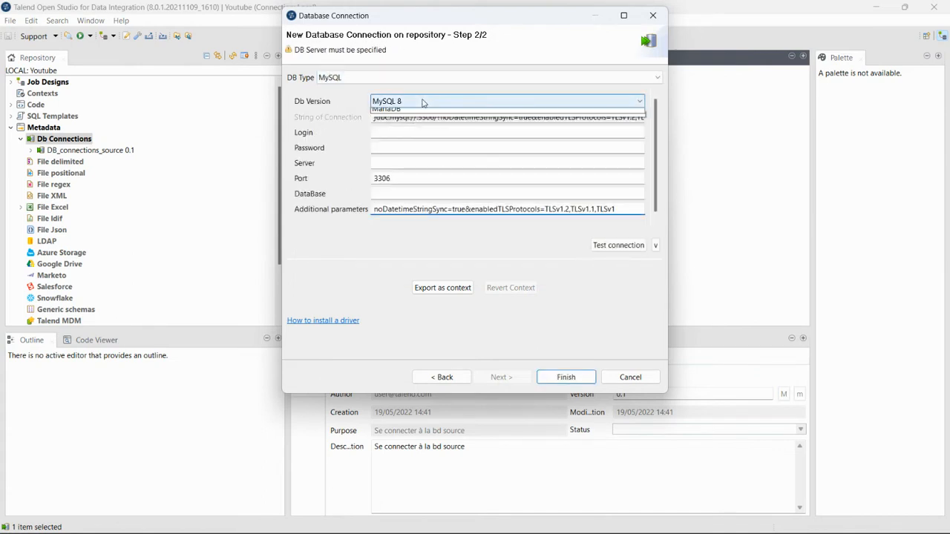
{"action": "left_click", "coordinate": [419, 124]}
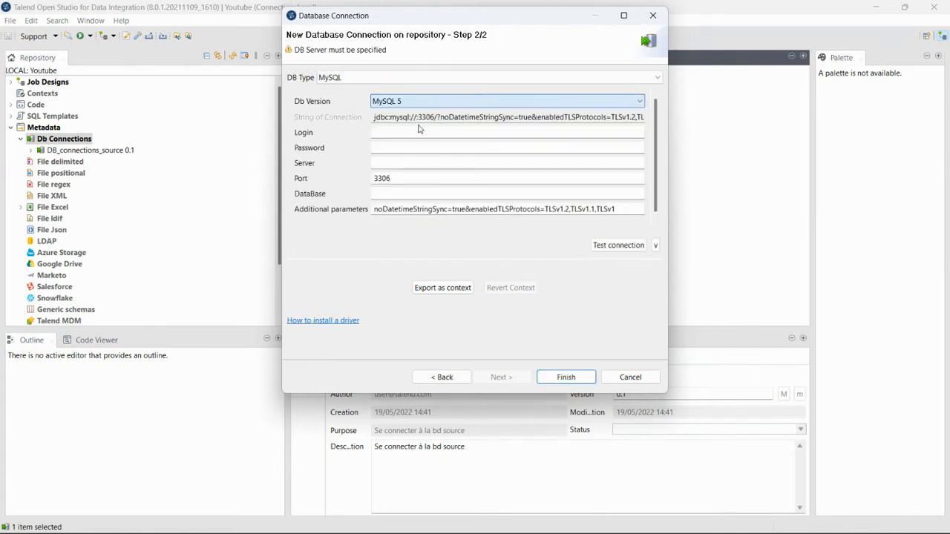
{"action": "left_click", "coordinate": [410, 130]}
{"action": "type", "text": "root"}
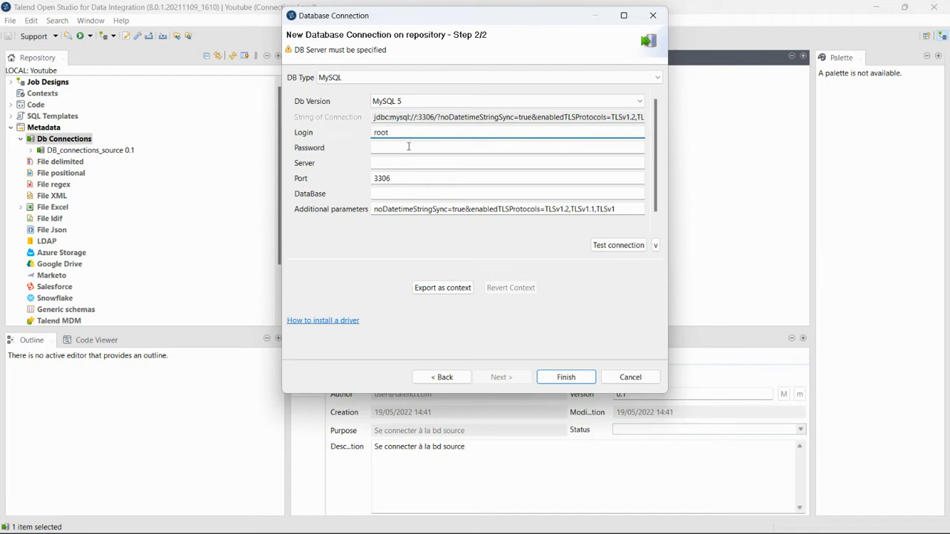
{"action": "left_click", "coordinate": [409, 148]}
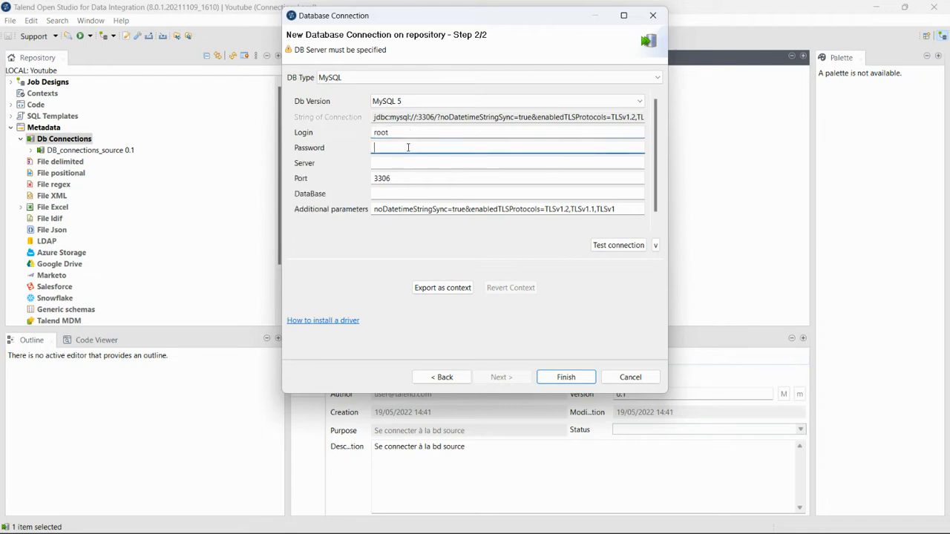
{"action": "left_click", "coordinate": [405, 166]}
{"action": "type", "text": "loc"}
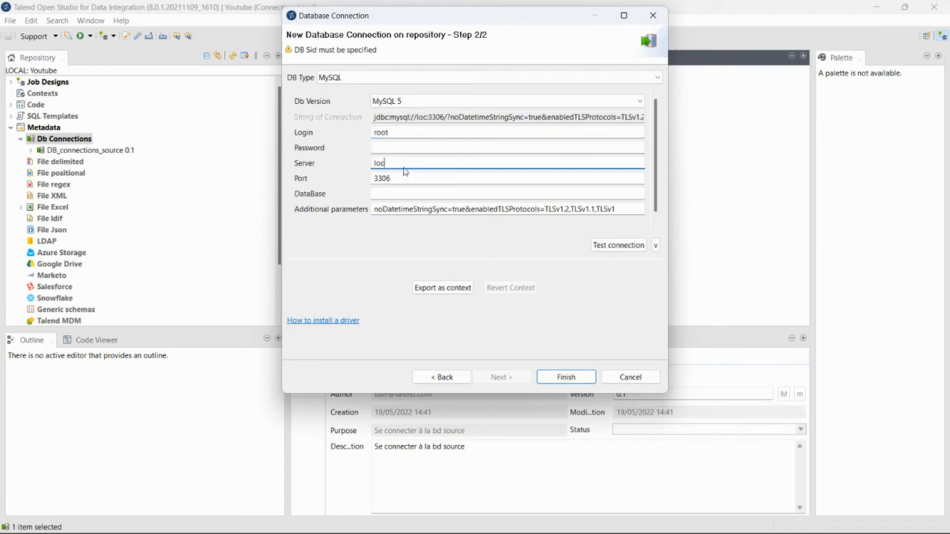
{"action": "type", "text": "ha"}
{"action": "type", "text": "l"}
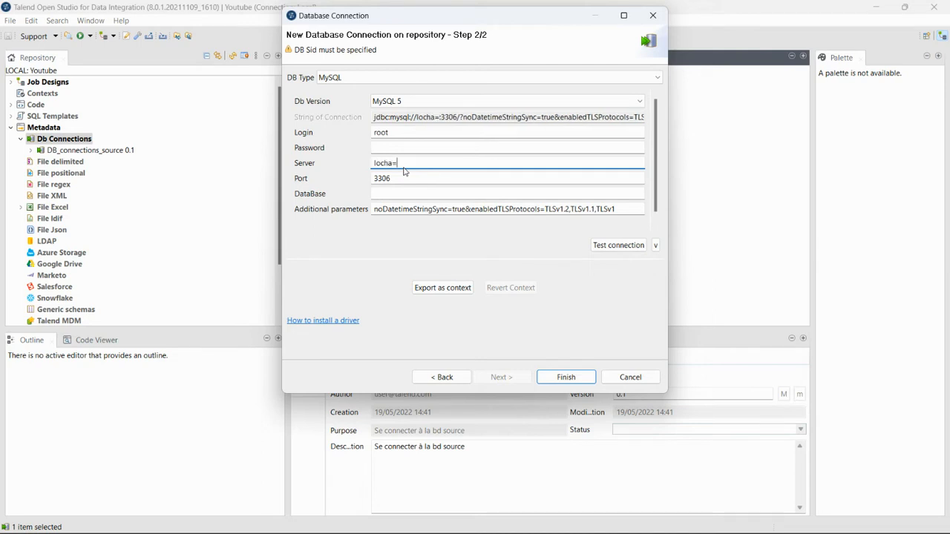
{"action": "key", "text": "BackSpace"}
{"action": "key", "text": "BackSpace"}
{"action": "key", "text": "BackSpace"}
{"action": "type", "text": "alhost"}
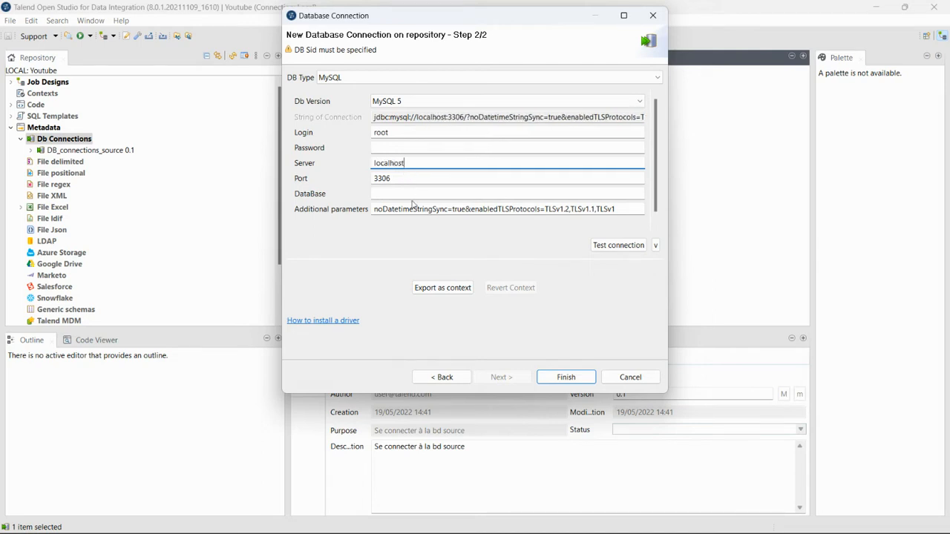
{"action": "left_click", "coordinate": [416, 194]}
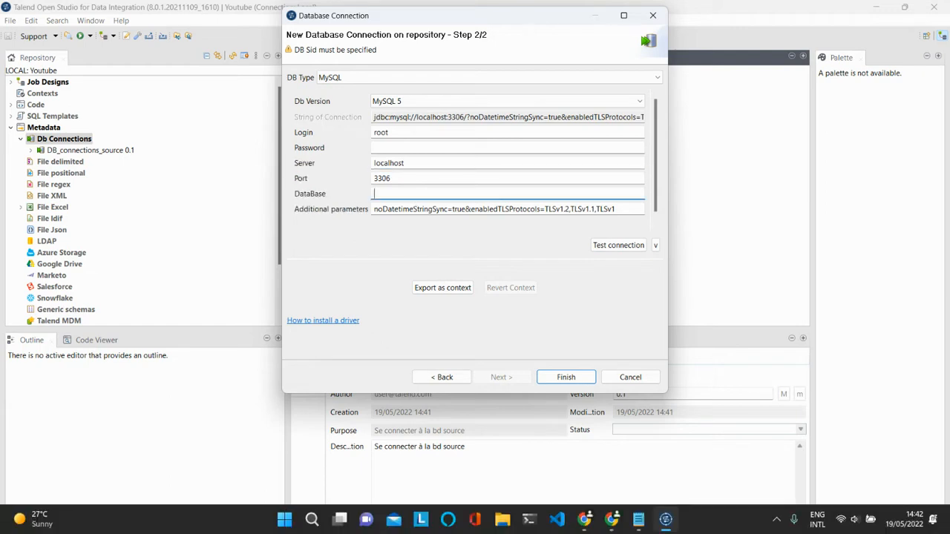
Open suivi_ventes_dw_tp_ssi in phpMyAdmin, copy its name, and minimize the browser
{"action": "mouse_move", "coordinate": [640, 523]}
{"action": "left_click", "coordinate": [611, 519]}
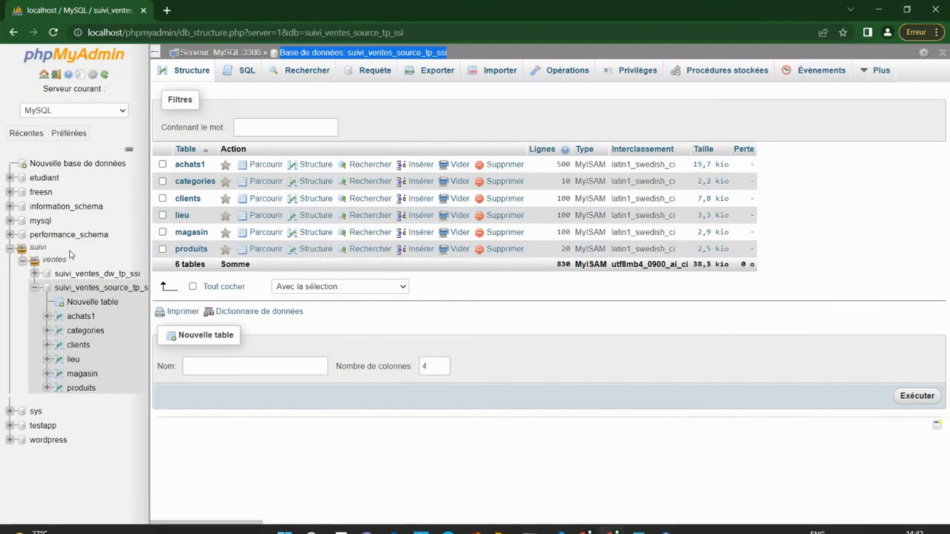
{"action": "left_click", "coordinate": [90, 276]}
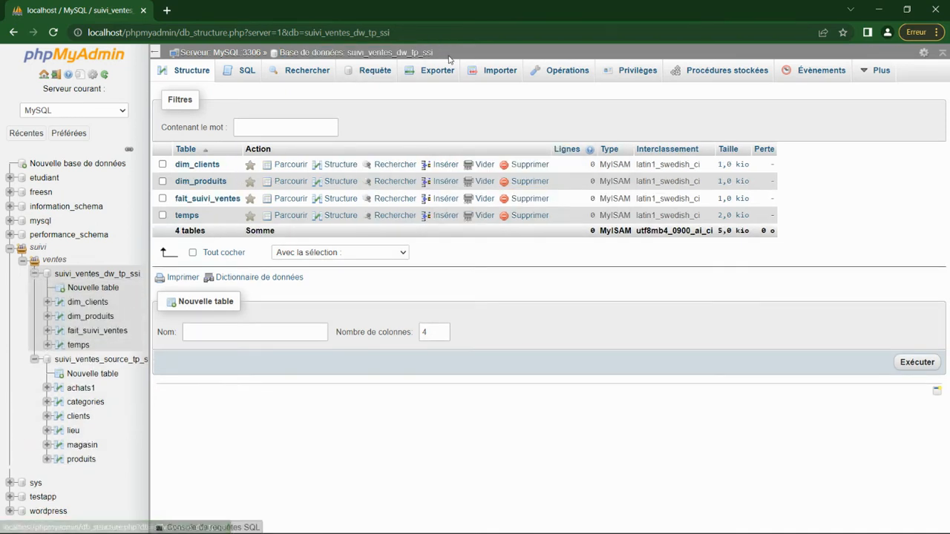
{"action": "left_click_drag", "start_coordinate": [442, 57], "coordinate": [347, 54]}
{"action": "key", "text": "ctrl+c"}
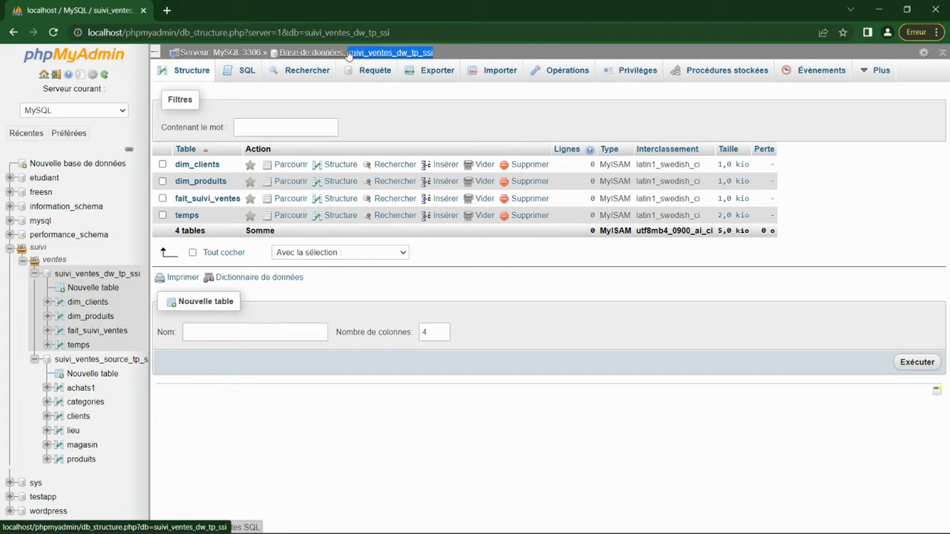
{"action": "left_click", "coordinate": [879, 10]}
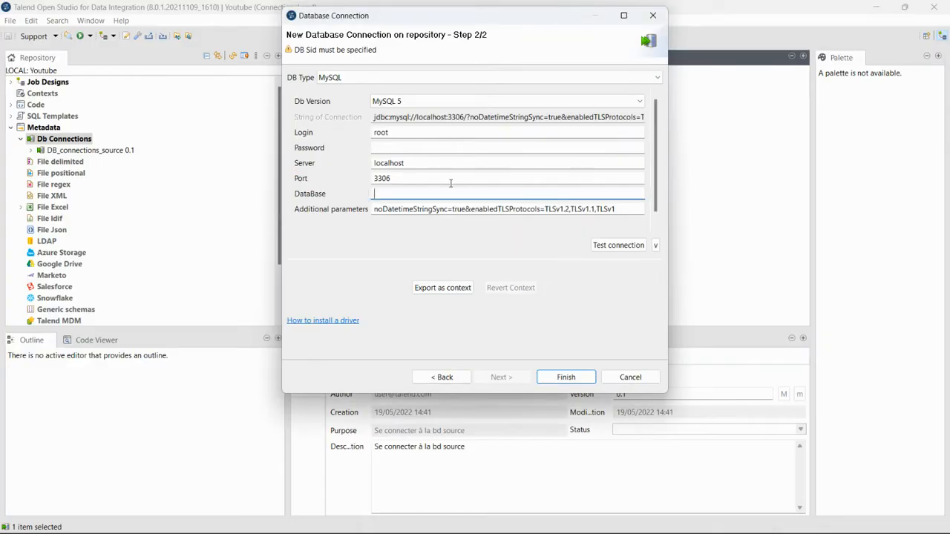
Set the database to suivi_ventes_dw_tp_ssi, test the connection successfully, and save it
{"action": "key", "text": "ctrl+v"}
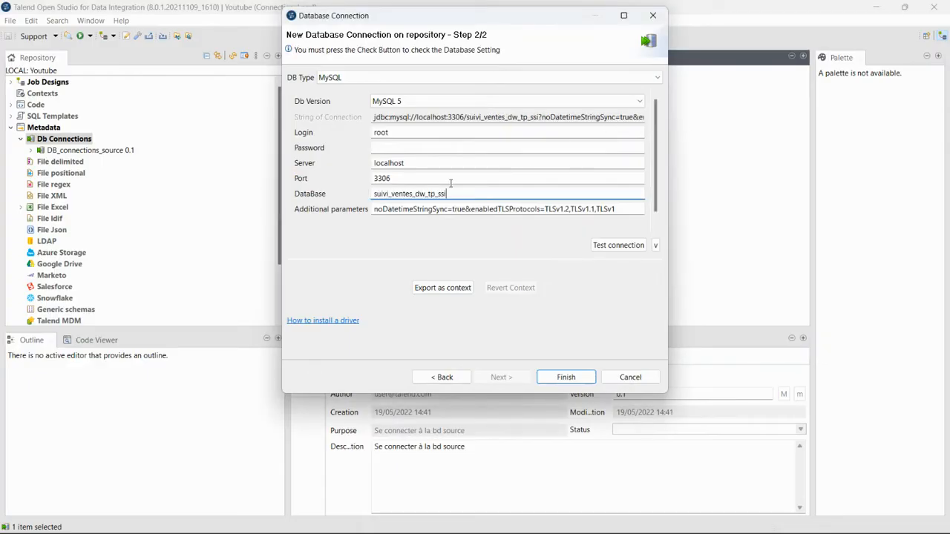
{"action": "left_click", "coordinate": [604, 246]}
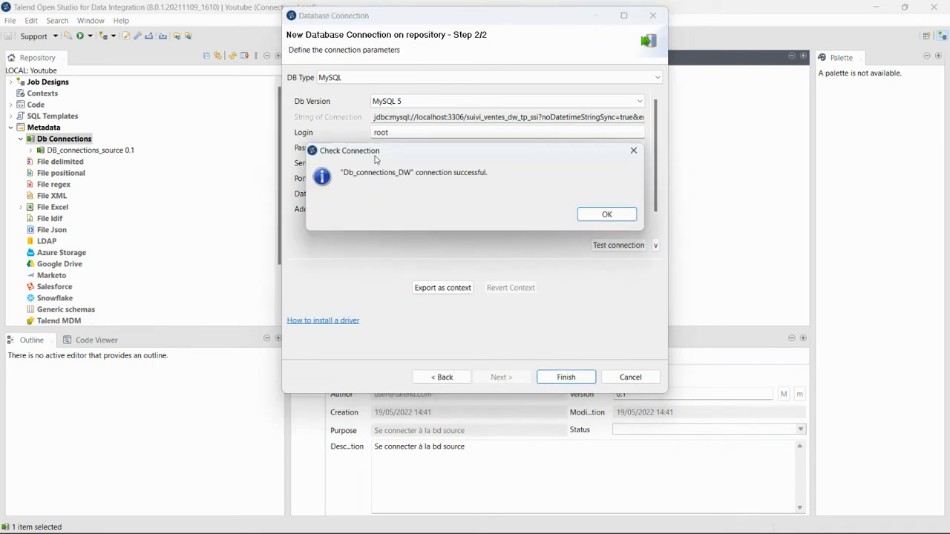
{"action": "left_click", "coordinate": [607, 214]}
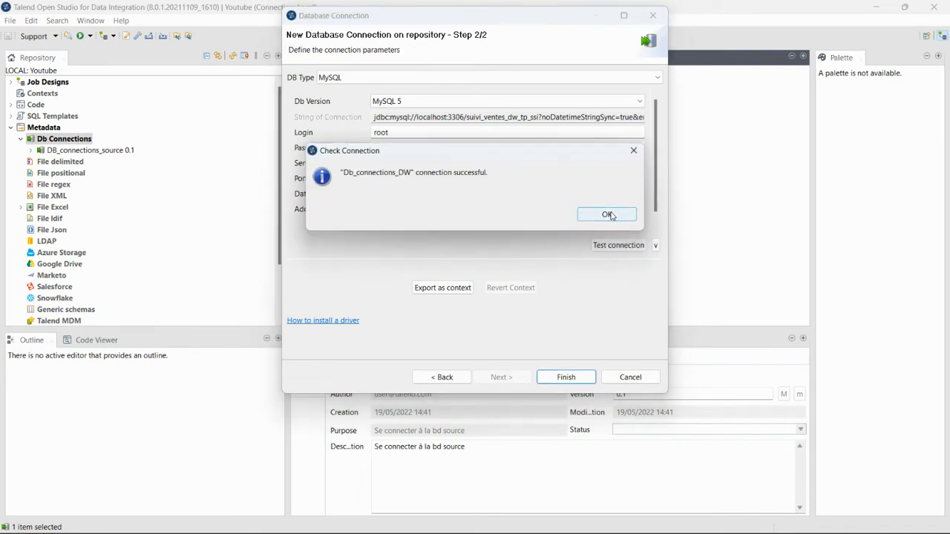
{"action": "left_click", "coordinate": [577, 378]}
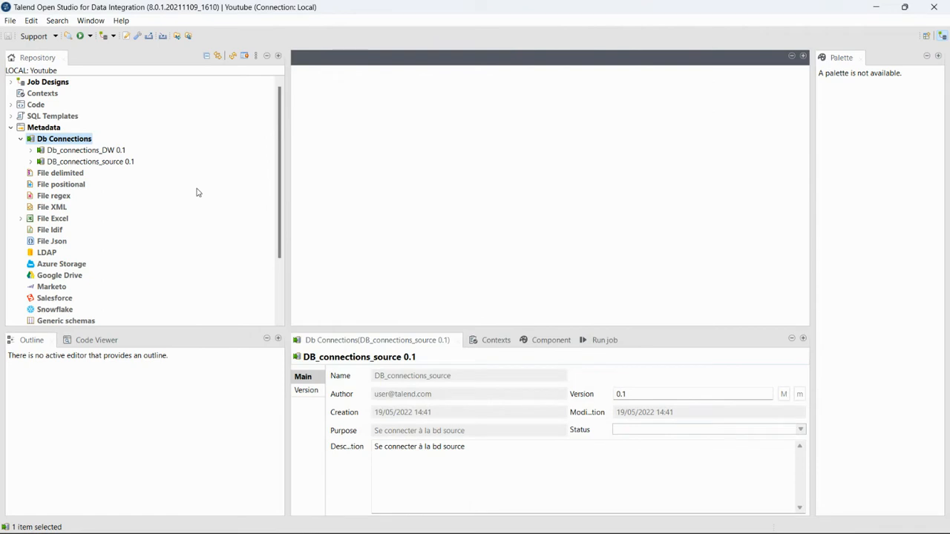
{"action": "left_click", "coordinate": [43, 82]}
Start job AlimenterTableDimensionClient with purpose 'Alimenter la table de dimension des clients'
{"action": "right_click", "coordinate": [45, 82]}
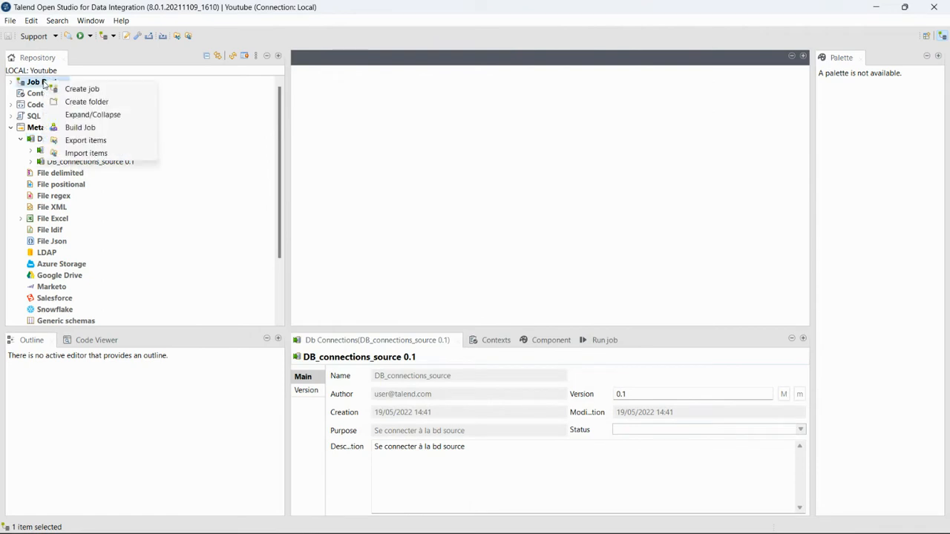
{"action": "left_click", "coordinate": [96, 89]}
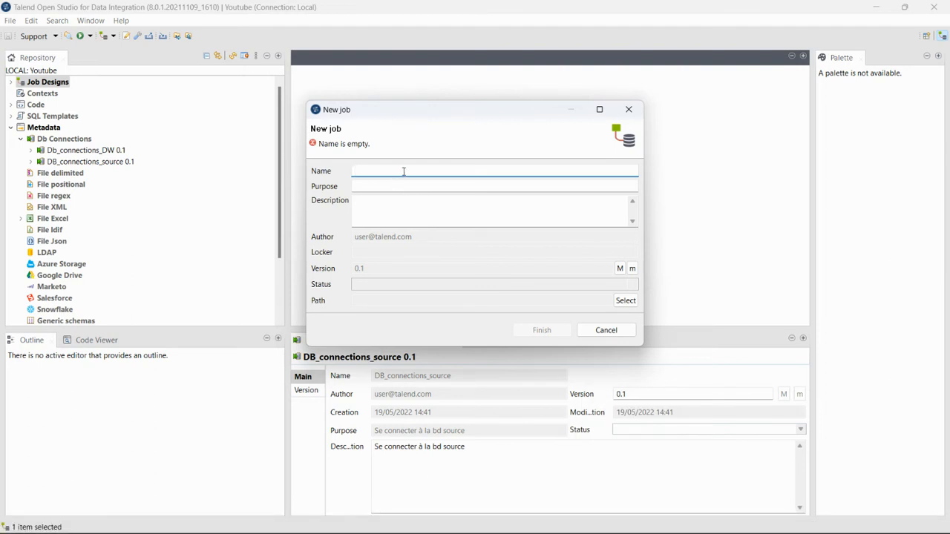
{"action": "type", "text": "Ali"}
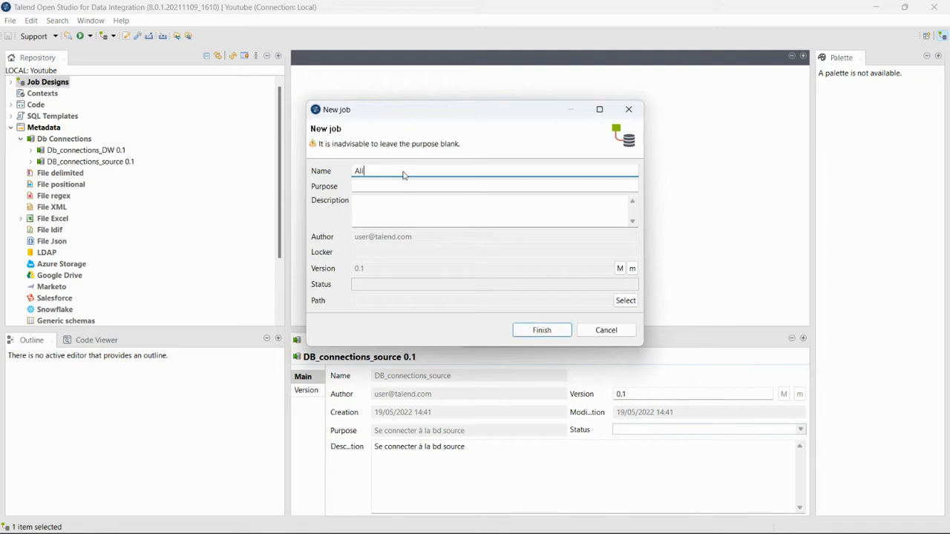
{"action": "type", "text": "menter"}
{"action": "key", "text": "BackSpace"}
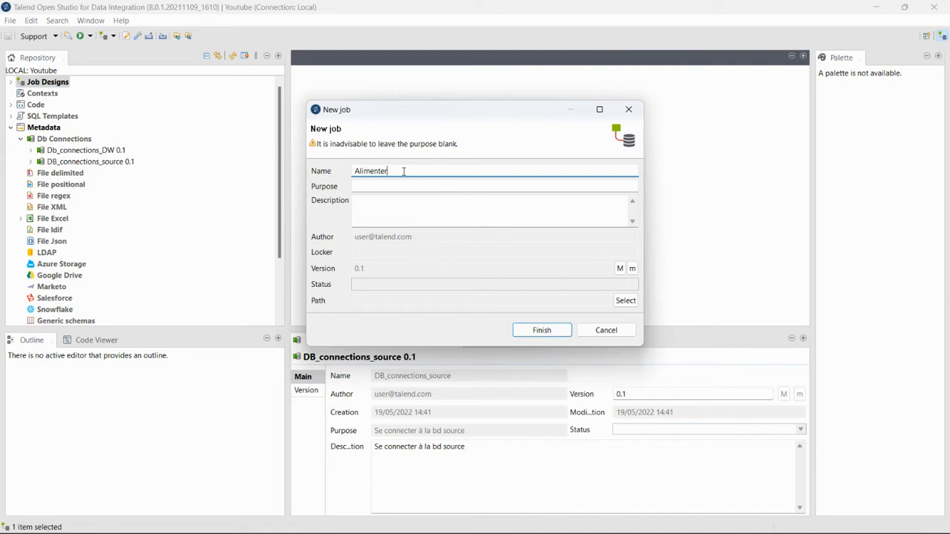
{"action": "type", "text": "Tabl"}
{"action": "type", "text": "eDim"}
{"action": "type", "text": "ensionClien"}
{"action": "type", "text": "Alimenter"}
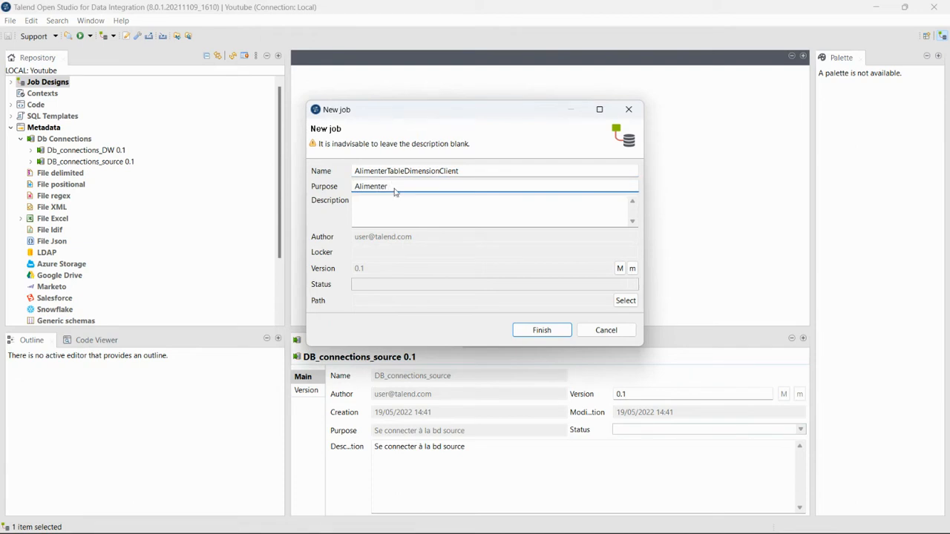
{"action": "type", "text": " la taba"}
{"action": "key", "text": "BackSpace"}
{"action": "key", "text": "BackSpace"}
{"action": "type", "text": "le de dimen"}
Copy the purpose into the description and finish creating the client job
{"action": "left_click_drag", "start_coordinate": [535, 187], "coordinate": [313, 197]}
{"action": "key", "text": "ctrl+c"}
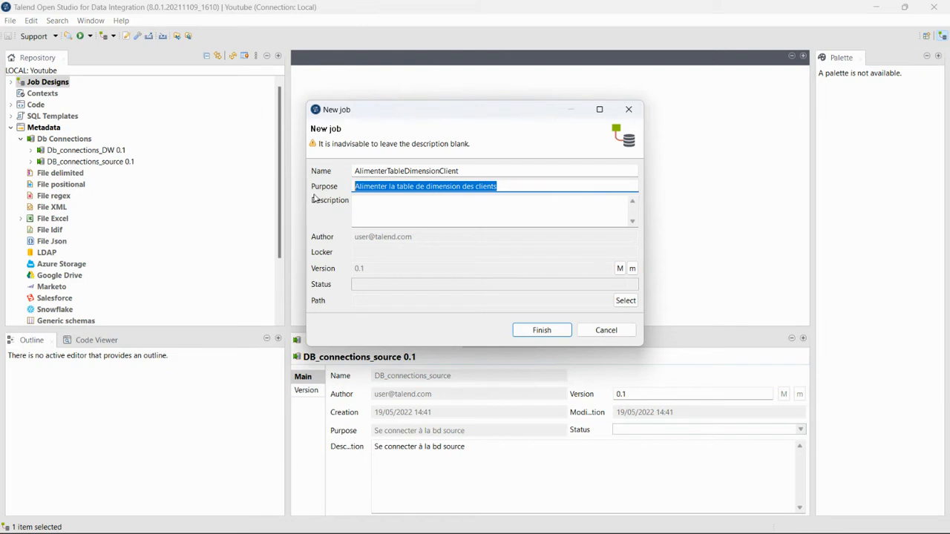
{"action": "left_click", "coordinate": [418, 210]}
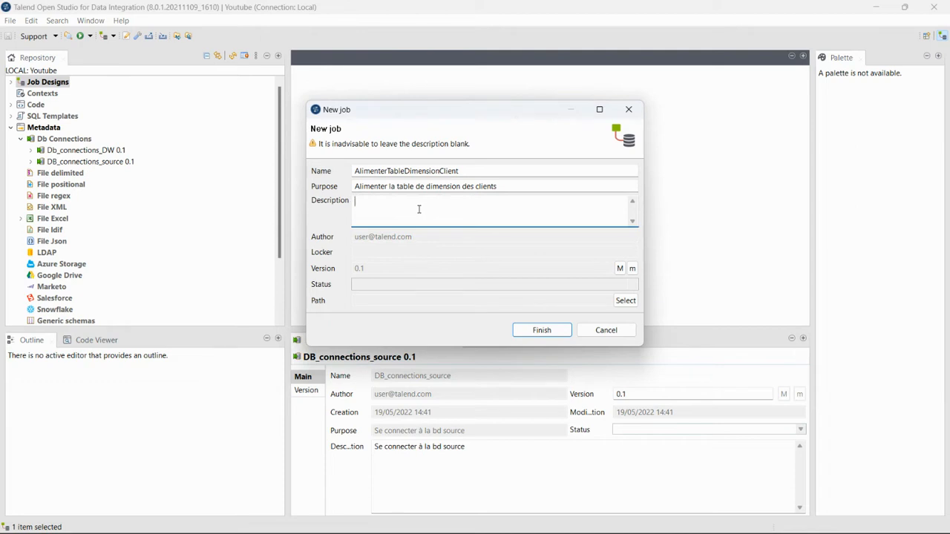
{"action": "key", "text": "ctrl+v"}
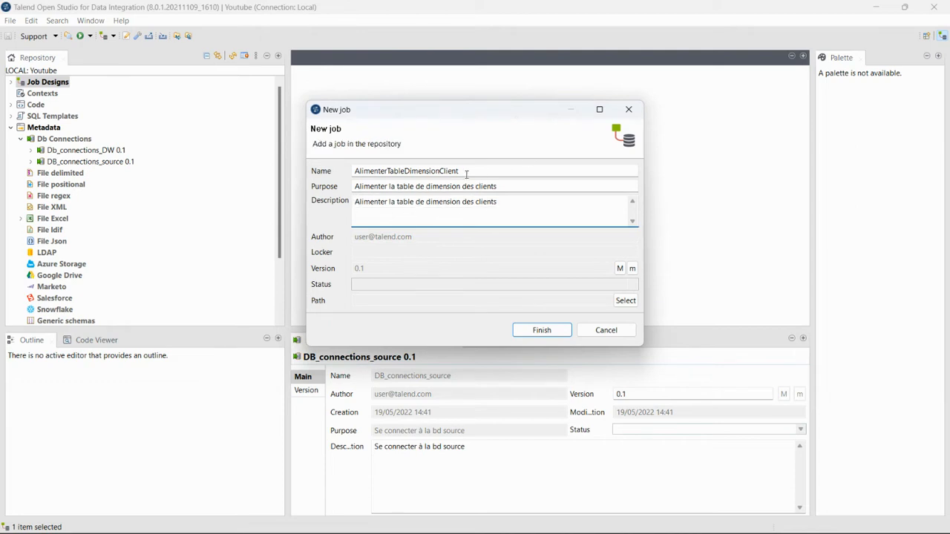
{"action": "left_click_drag", "start_coordinate": [466, 166], "coordinate": [328, 177]}
{"action": "key", "text": "ctrl+c"}
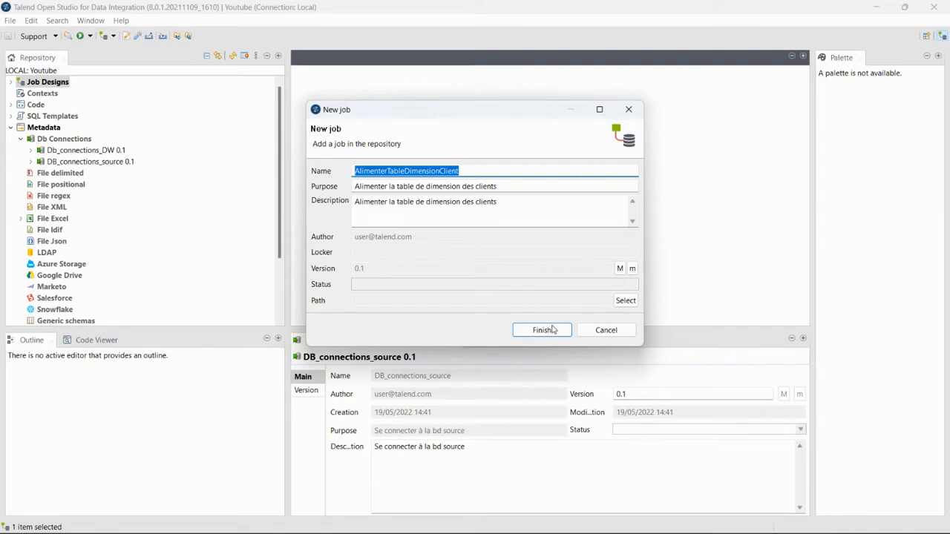
{"action": "left_click", "coordinate": [548, 332]}
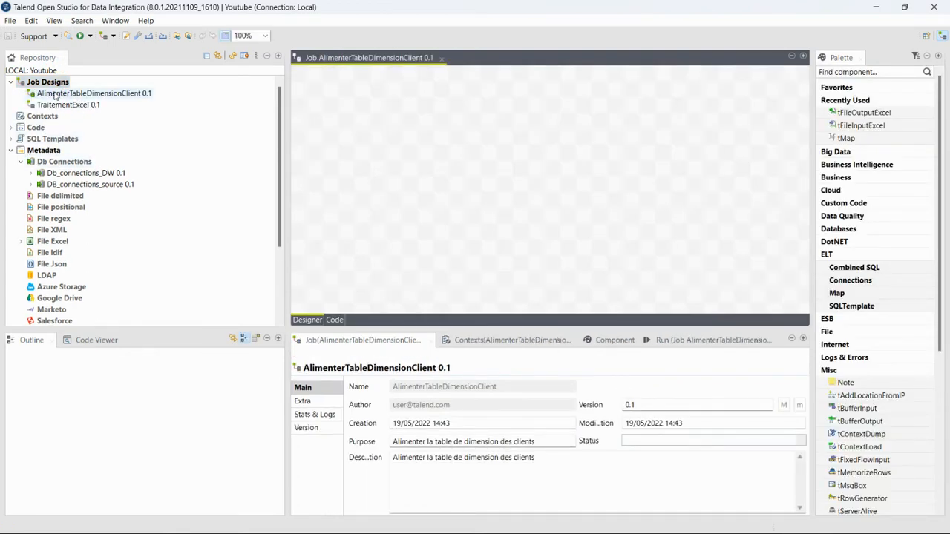
Start a new job named AlimenterTableDimensionProduit, adapted from the previous job name
{"action": "right_click", "coordinate": [52, 86]}
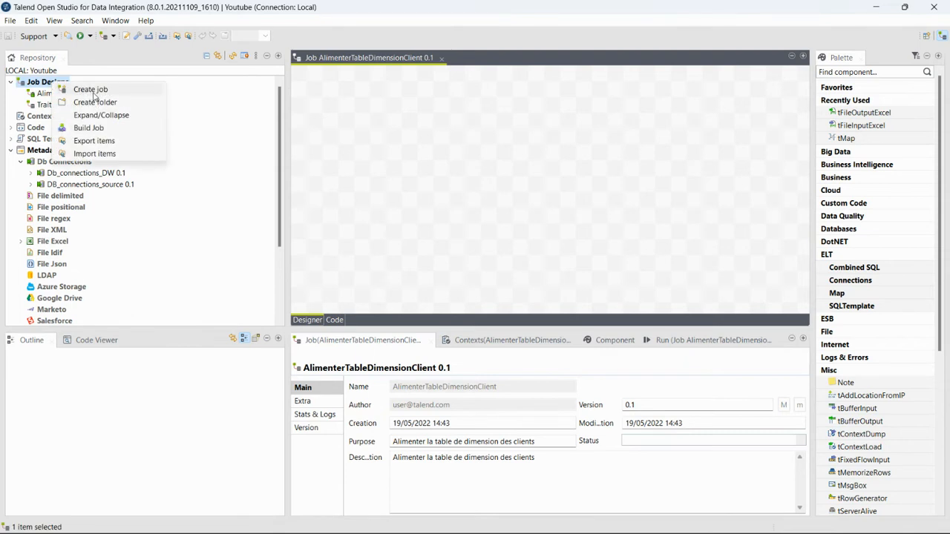
{"action": "left_click", "coordinate": [93, 92]}
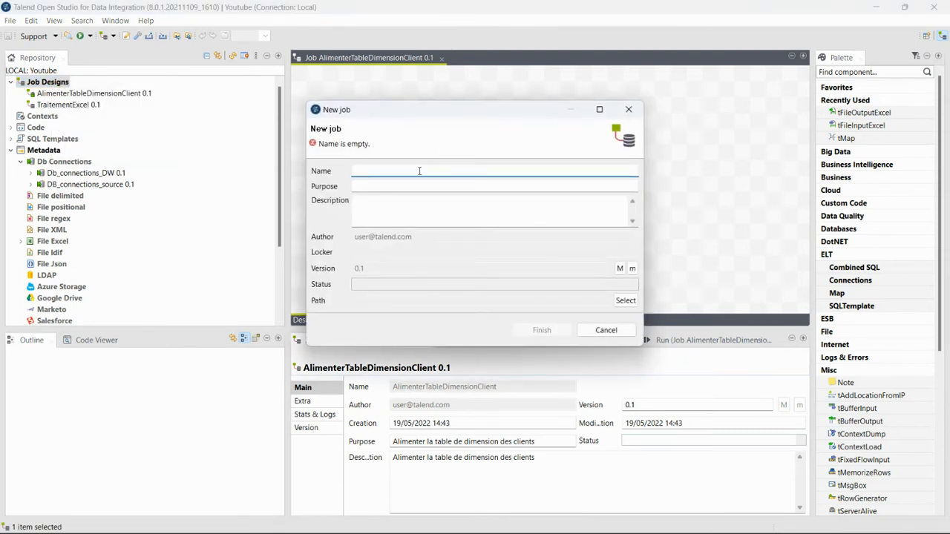
{"action": "key", "text": "ctrl+v"}
{"action": "key", "text": "BackSpace"}
{"action": "key", "text": "BackSpace"}
{"action": "key", "text": "BackSpace"}
{"action": "key", "text": "BackSpace"}
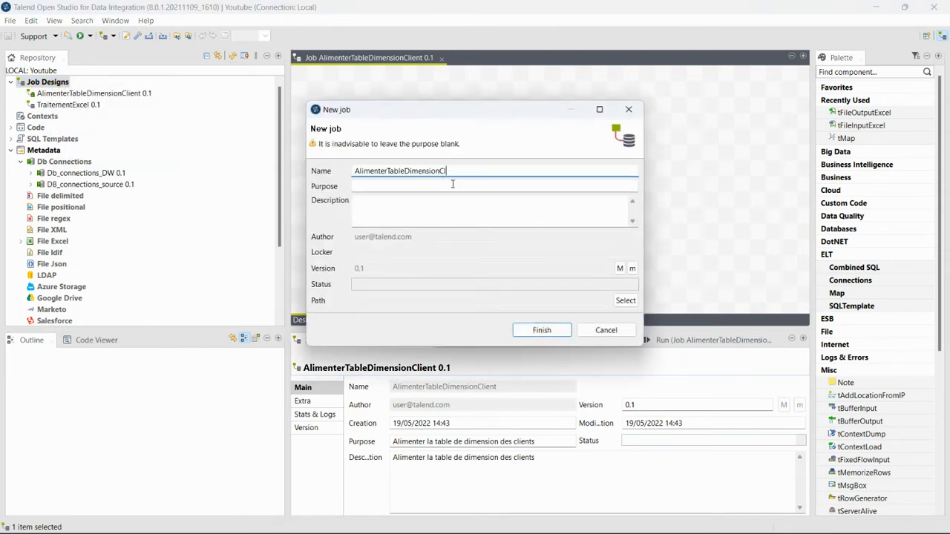
{"action": "key", "text": "BackSpace"}
{"action": "type", "text": "Produit"}
Set its purpose to 'Alimenter la table de dimension des produits'
{"action": "left_click", "coordinate": [479, 185]}
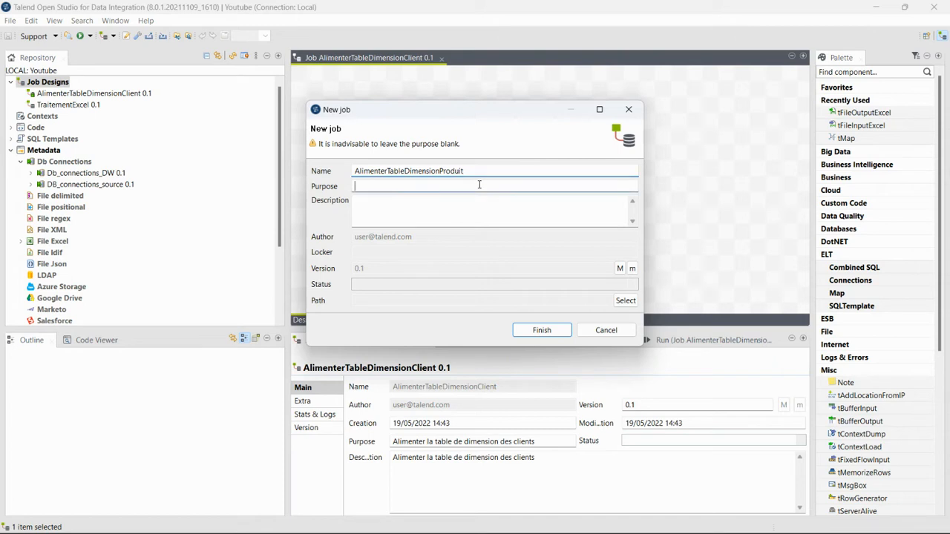
{"action": "key", "text": "super+v"}
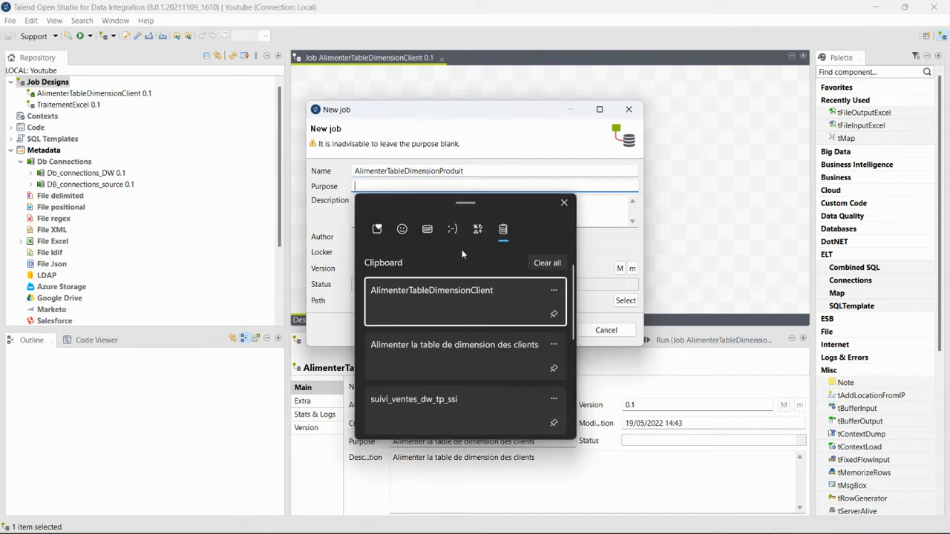
{"action": "left_click", "coordinate": [445, 351]}
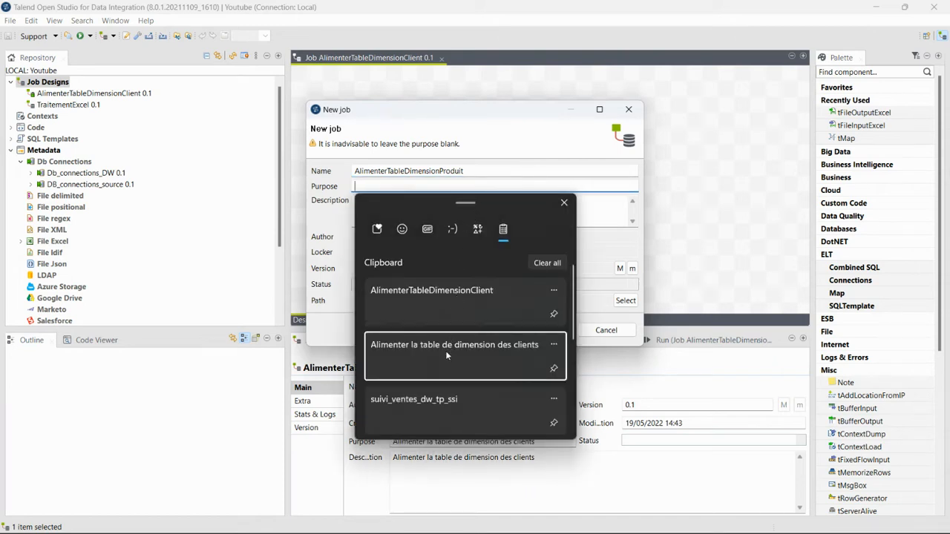
{"action": "key", "text": "BackSpace"}
{"action": "key", "text": "BackSpace"}
{"action": "key", "text": "BackSpace"}
{"action": "key", "text": "BackSpace"}
{"action": "key", "text": "BackSpace"}
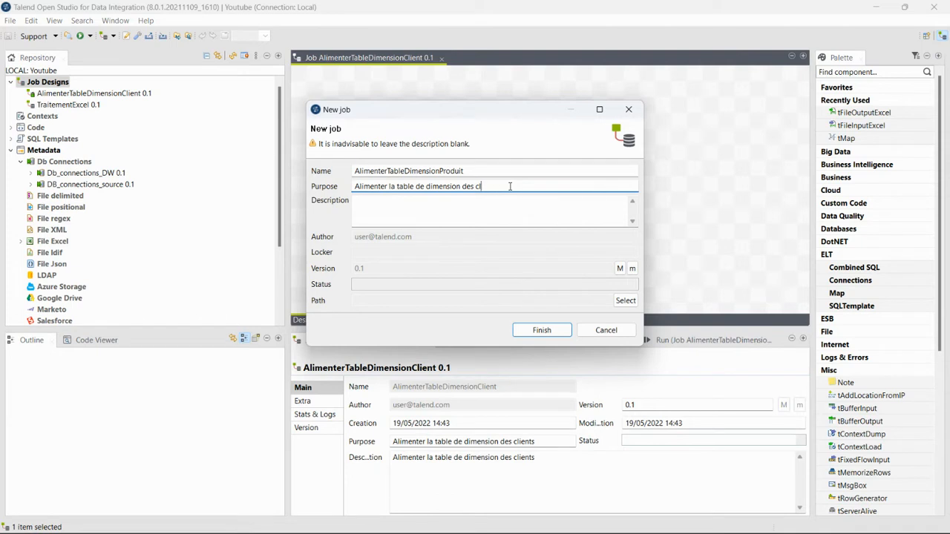
{"action": "key", "text": "BackSpace"}
{"action": "type", "text": "prod"}
{"action": "key", "text": "BackSpace"}
{"action": "key", "text": "BackSpace"}
{"action": "type", "text": "oduits"}
Copy the purpose into the description and finish creating the product job
{"action": "left_click_drag", "start_coordinate": [526, 186], "coordinate": [326, 189]}
{"action": "key", "text": "ctrl+c"}
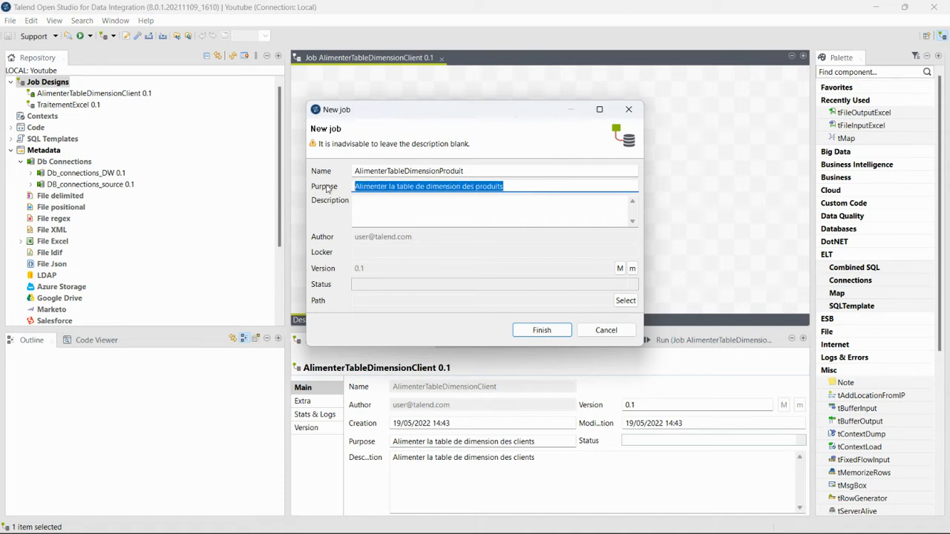
{"action": "left_click", "coordinate": [391, 223]}
{"action": "key", "text": "ctrl+v"}
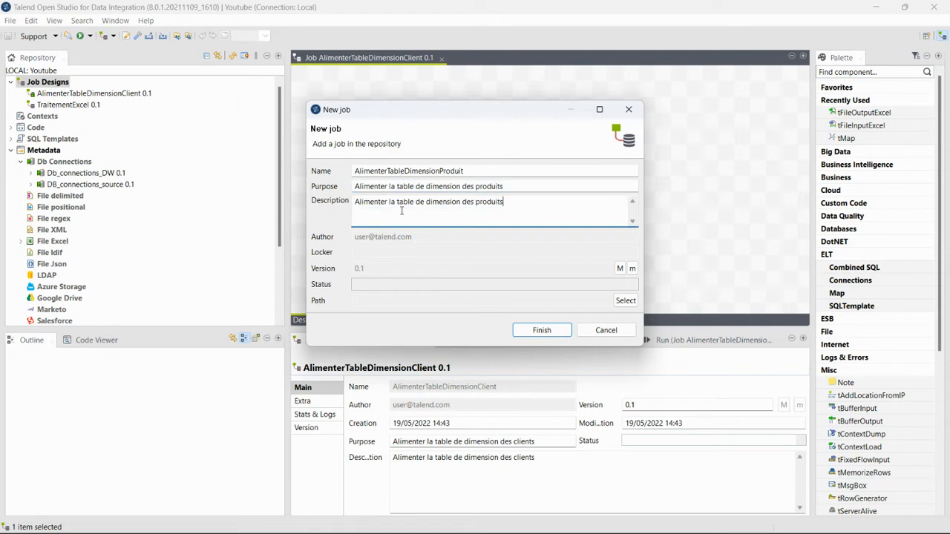
{"action": "left_click", "coordinate": [541, 331]}
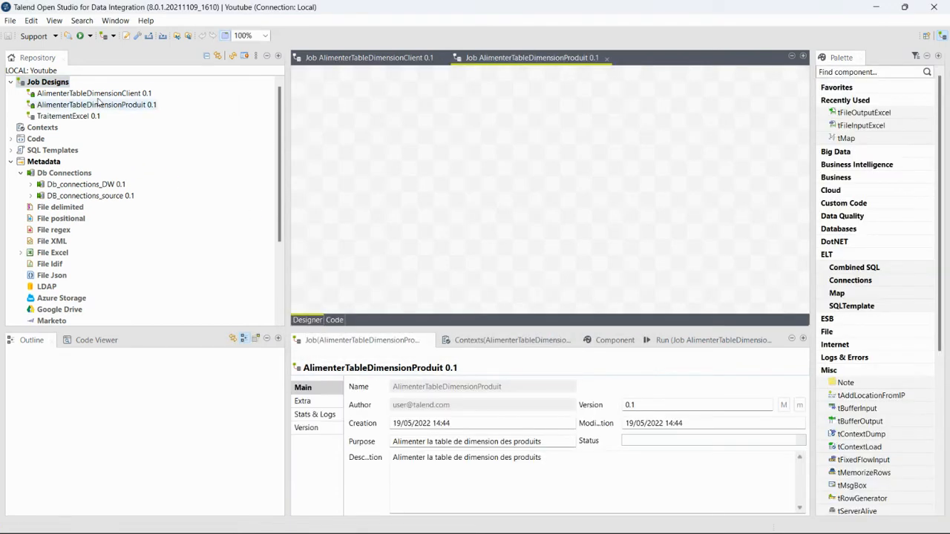
Start a new job and name it AlimenterTableDimensionTemps
{"action": "right_click", "coordinate": [54, 84]}
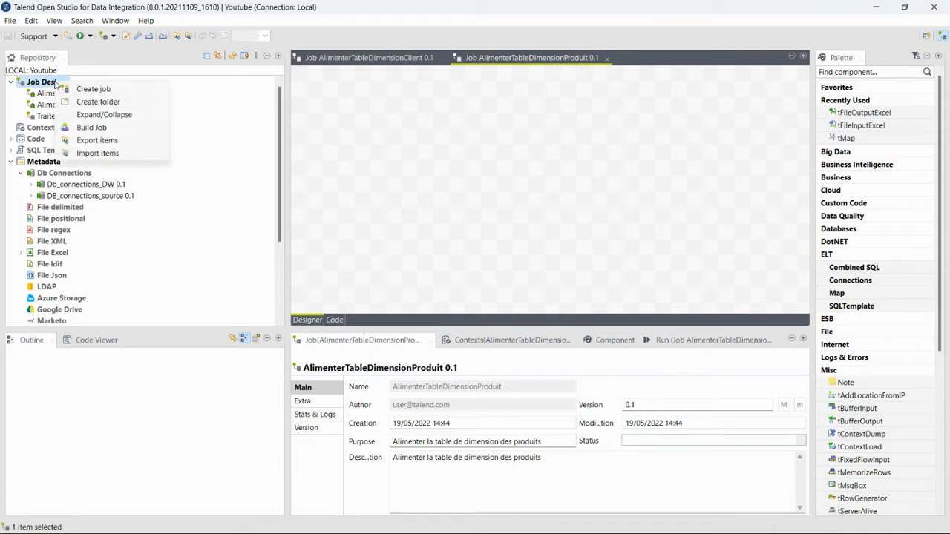
{"action": "left_click", "coordinate": [82, 90]}
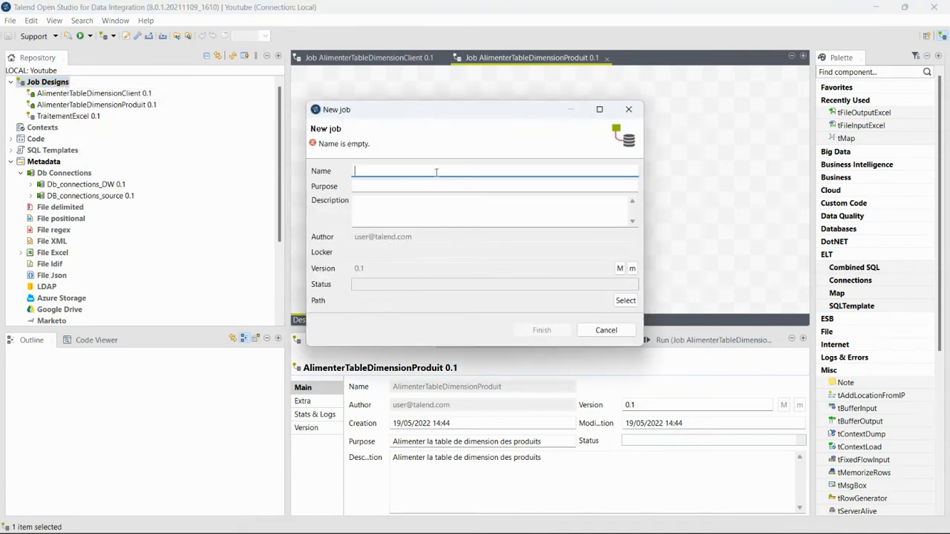
{"action": "key", "text": "ctrl+v"}
{"action": "key", "text": "BackSpace"}
{"action": "key", "text": "BackSpace"}
{"action": "key", "text": "BackSpace"}
{"action": "key", "text": "BackSpace"}
{"action": "key", "text": "BackSpace"}
{"action": "key", "text": "BackSpace"}
{"action": "key", "text": "BackSpace"}
{"action": "key", "text": "BackSpace"}
{"action": "key", "text": "BackSpace"}
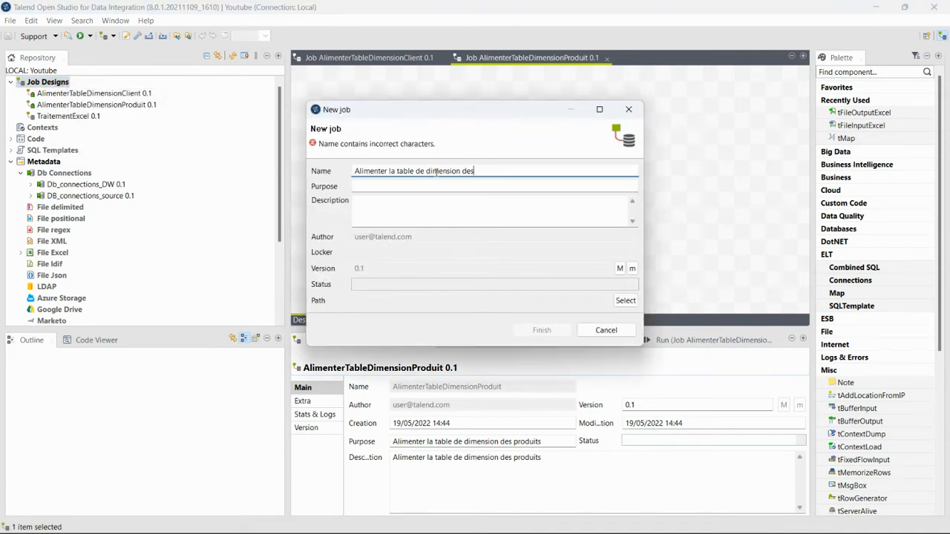
{"action": "key", "text": "ctrl+a"}
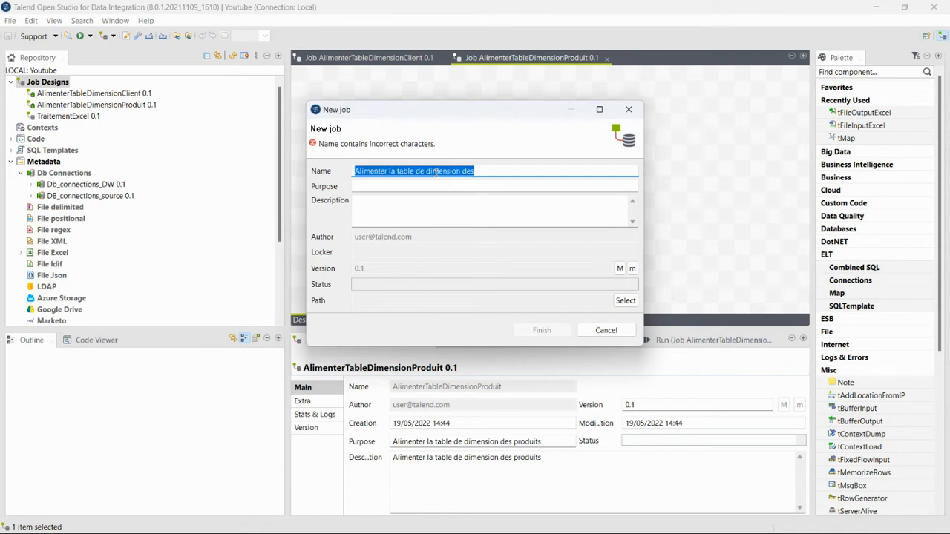
{"action": "key", "text": "super+v"}
{"action": "left_click", "coordinate": [433, 333]}
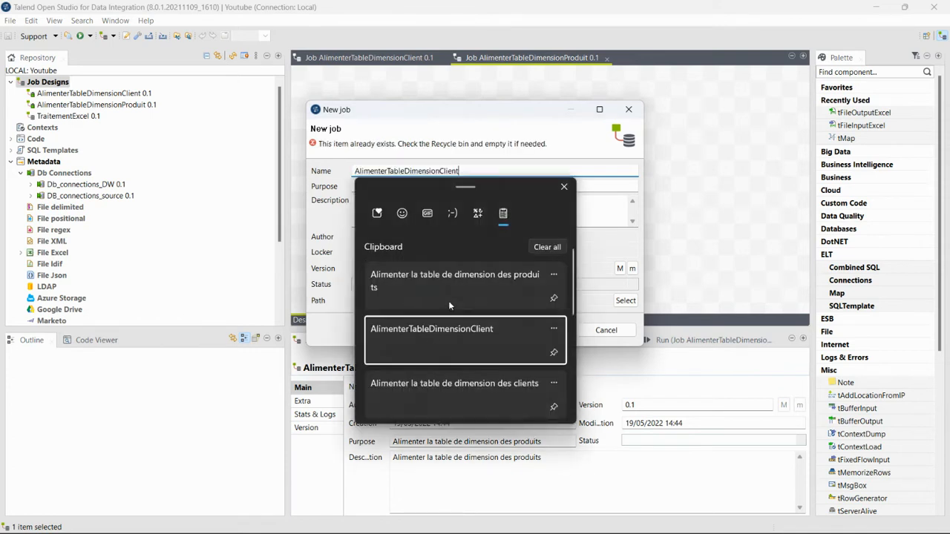
{"action": "key", "text": "BackSpace"}
{"action": "key", "text": "BackSpace"}
{"action": "key", "text": "BackSpace"}
{"action": "key", "text": "BackSpace"}
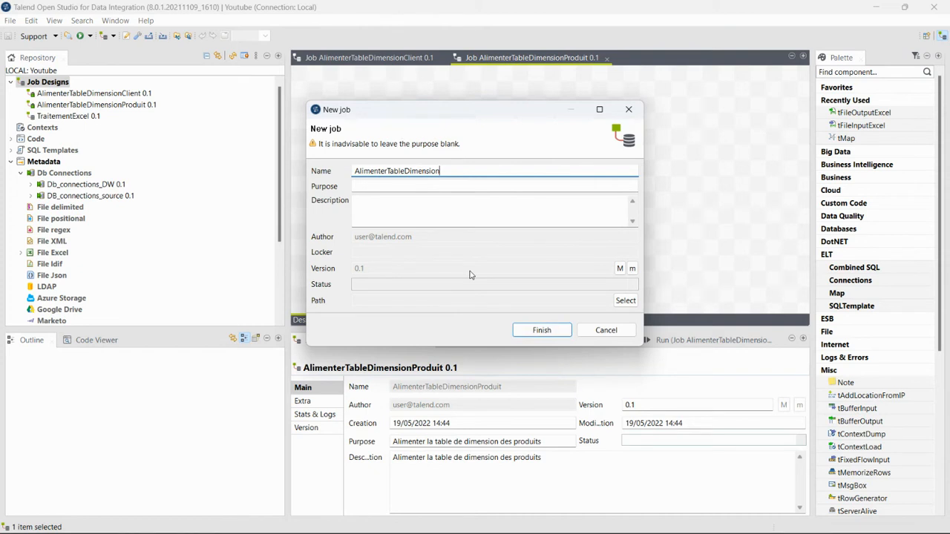
{"action": "type", "text": "Temps"}
Set Purpose and Description to 'Alimenter la table de dimension Temps' and create the job
{"action": "left_click", "coordinate": [461, 187]}
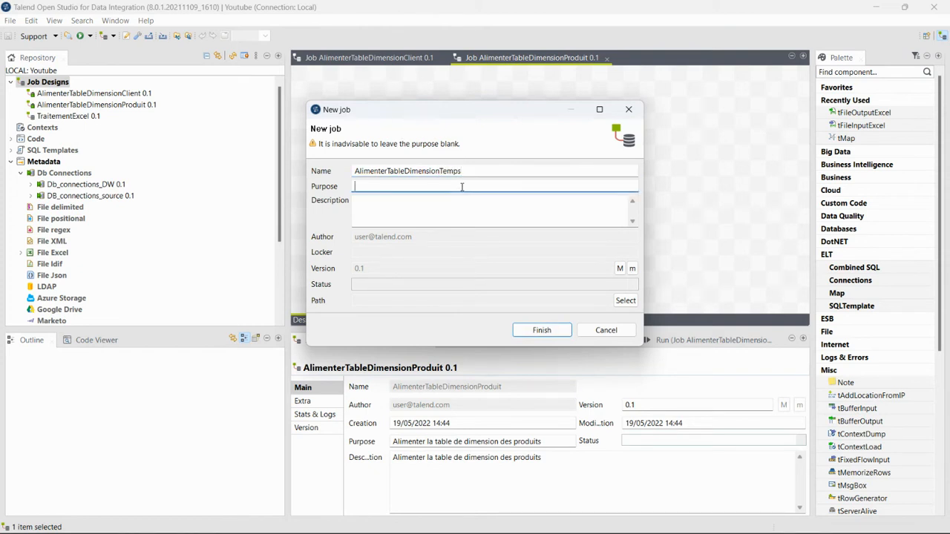
{"action": "key", "text": "super+v"}
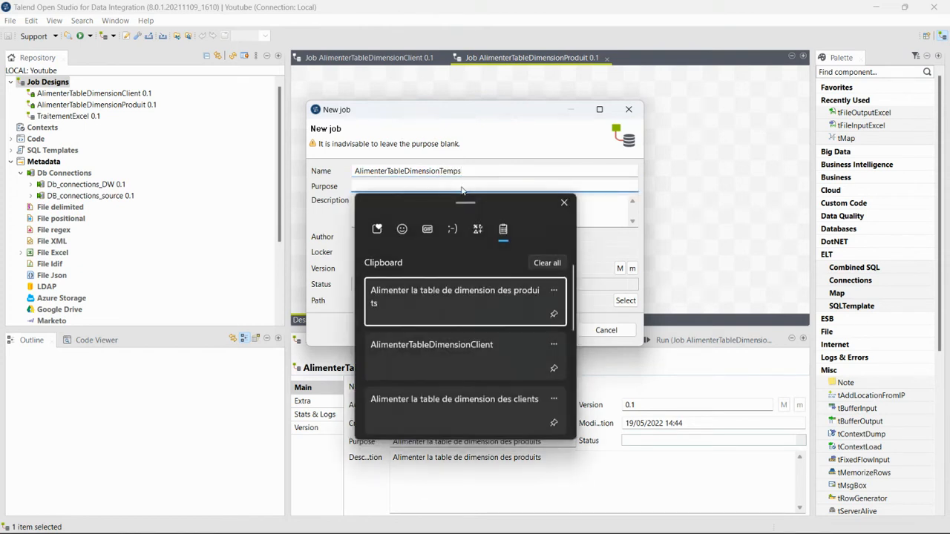
{"action": "left_click", "coordinate": [481, 304]}
{"action": "key", "text": "BackSpace"}
{"action": "key", "text": "BackSpace"}
{"action": "key", "text": "BackSpace"}
{"action": "key", "text": "BackSpace"}
{"action": "key", "text": "BackSpace"}
{"action": "key", "text": "BackSpace"}
{"action": "key", "text": "BackSpace"}
{"action": "key", "text": "BackSpace"}
{"action": "key", "text": "BackSpace"}
{"action": "key", "text": "BackSpace"}
{"action": "key", "text": "BackSpace"}
{"action": "key", "text": "BackSpace"}
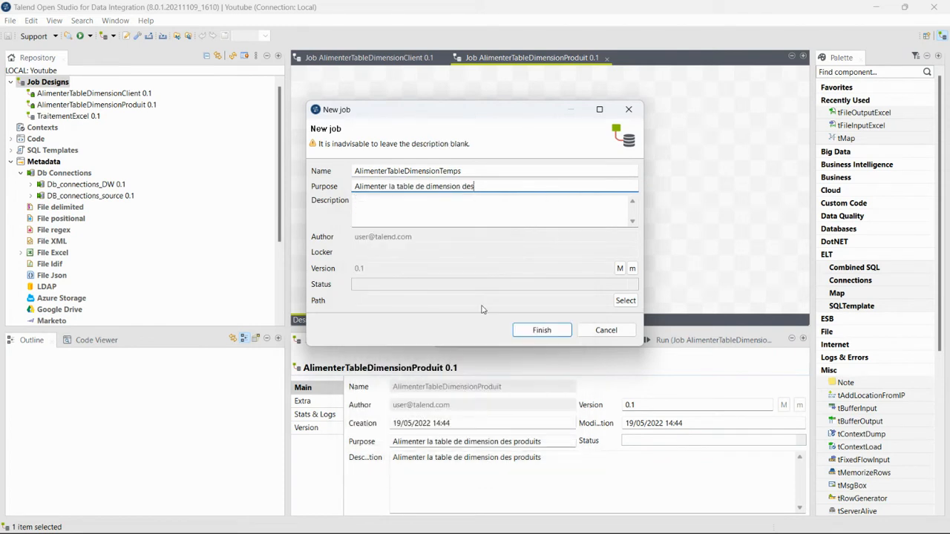
{"action": "type", "text": "Temps"}
{"action": "left_click_drag", "start_coordinate": [505, 186], "coordinate": [340, 193]}
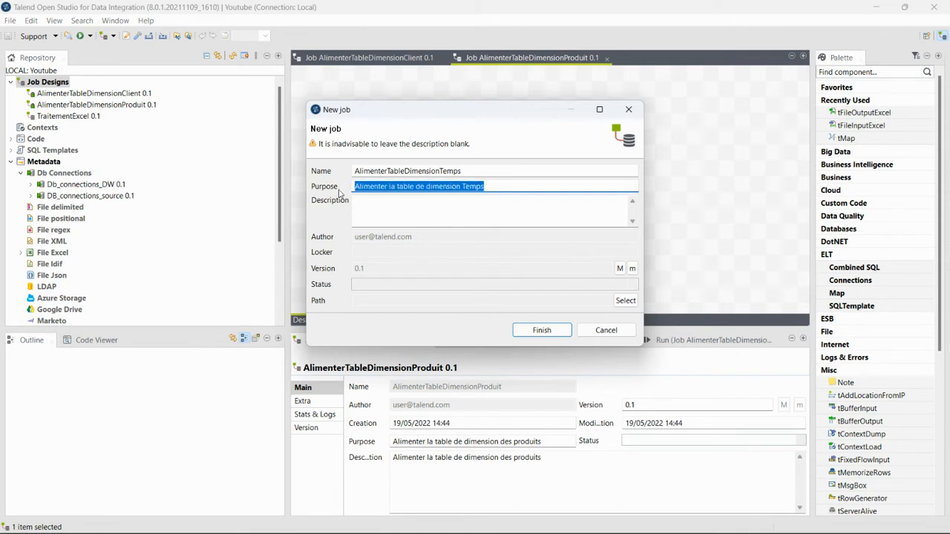
{"action": "key", "text": "ctrl+c"}
{"action": "left_click", "coordinate": [364, 202]}
{"action": "key", "text": "ctrl+v"}
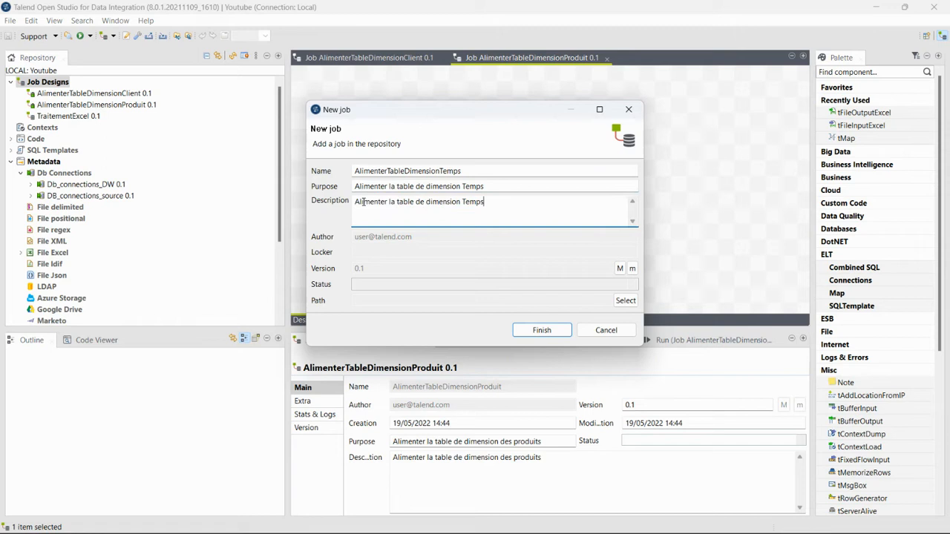
{"action": "left_click", "coordinate": [542, 329]}
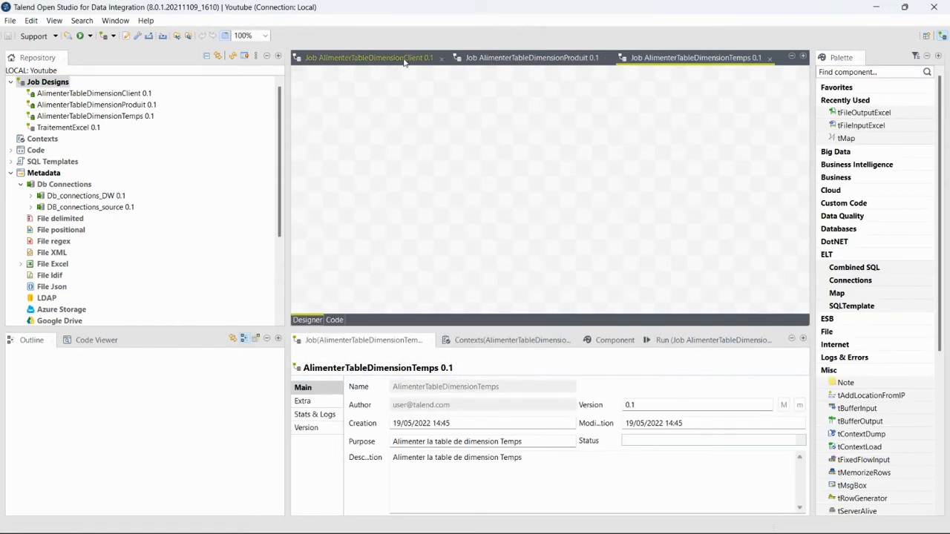
Restore the full workspace layout and expand DB_connections_source in the repository
{"action": "double_click", "coordinate": [403, 59]}
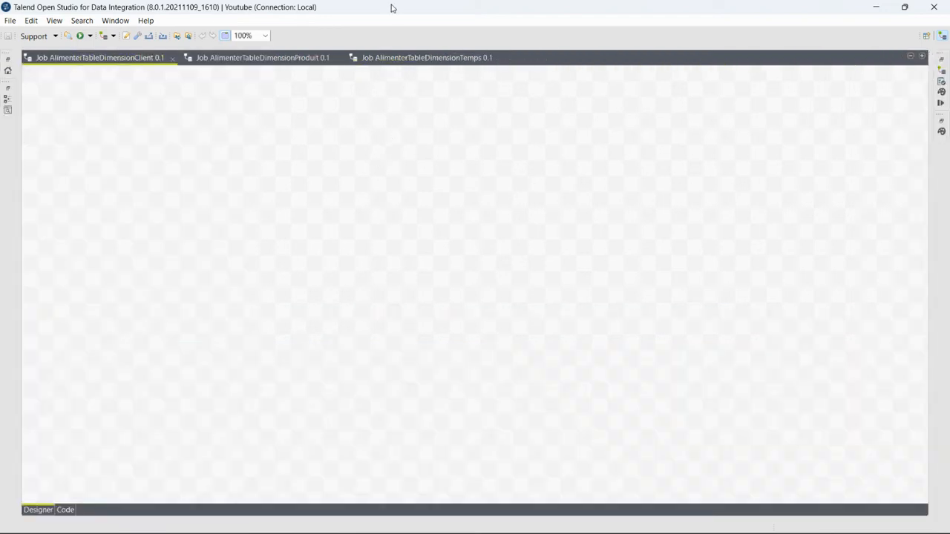
{"action": "double_click", "coordinate": [128, 58]}
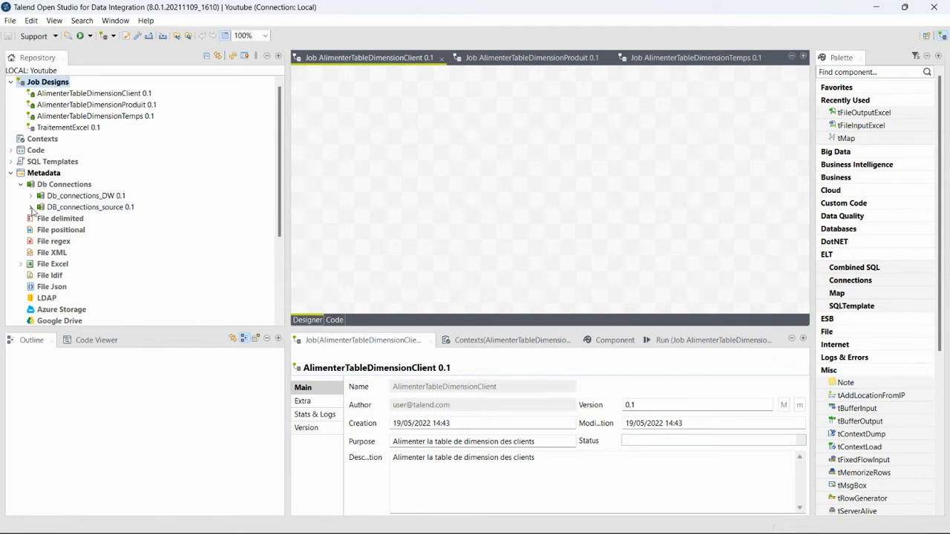
{"action": "left_click", "coordinate": [31, 207]}
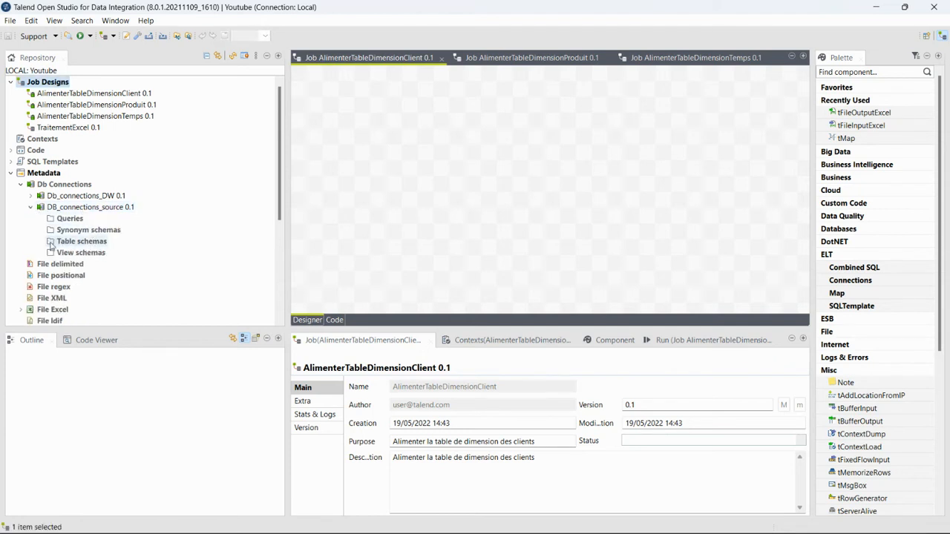
{"action": "left_click", "coordinate": [64, 247]}
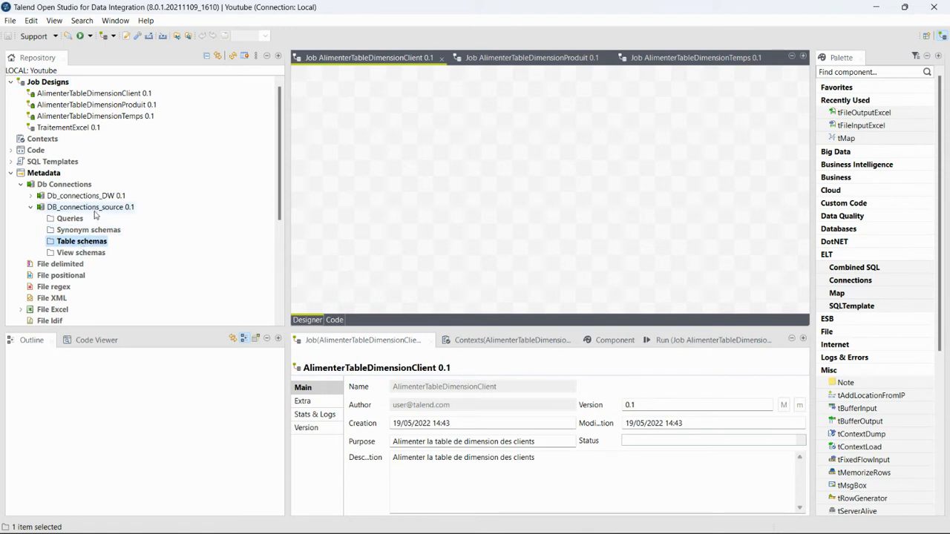
{"action": "left_click", "coordinate": [94, 210]}
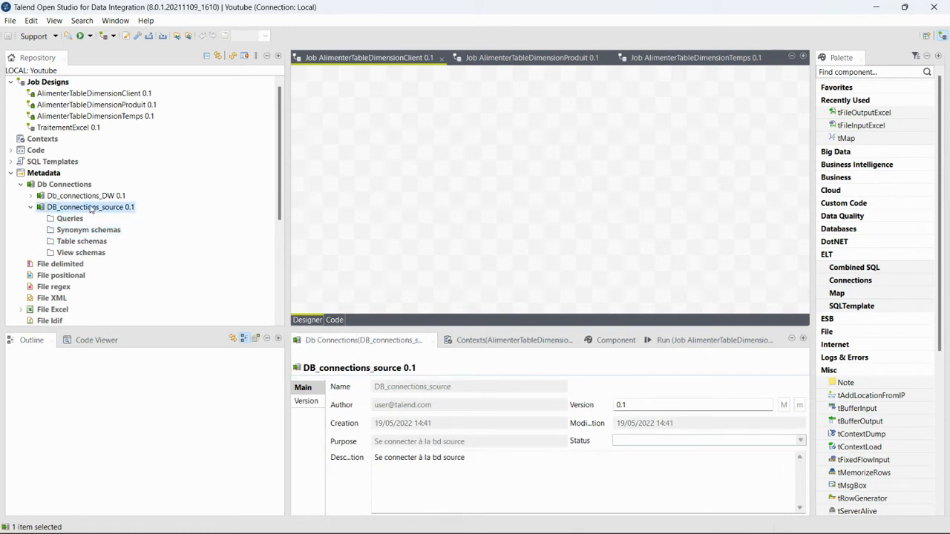
{"action": "right_click", "coordinate": [92, 208]}
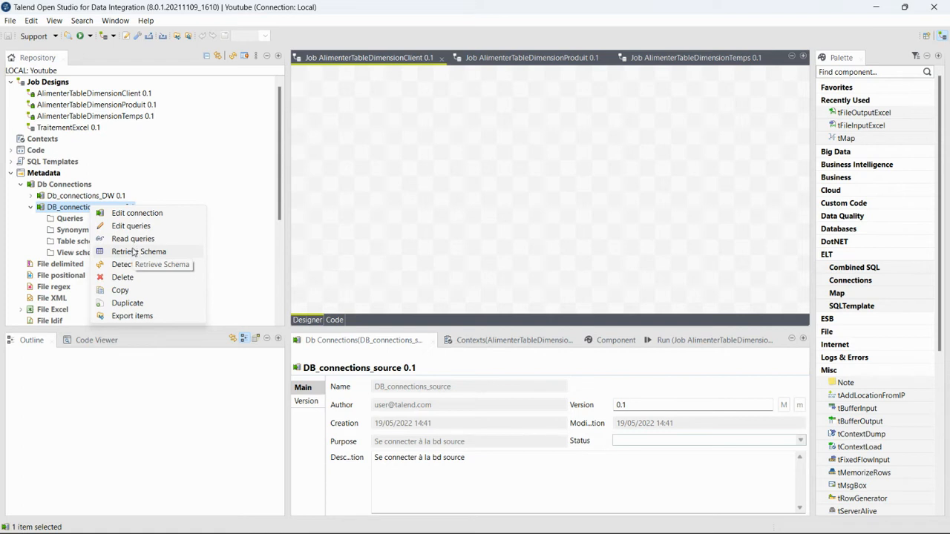
Check the DW connection settings, then launch Retrieve Schema on DB_connections_source
{"action": "left_click", "coordinate": [51, 196]}
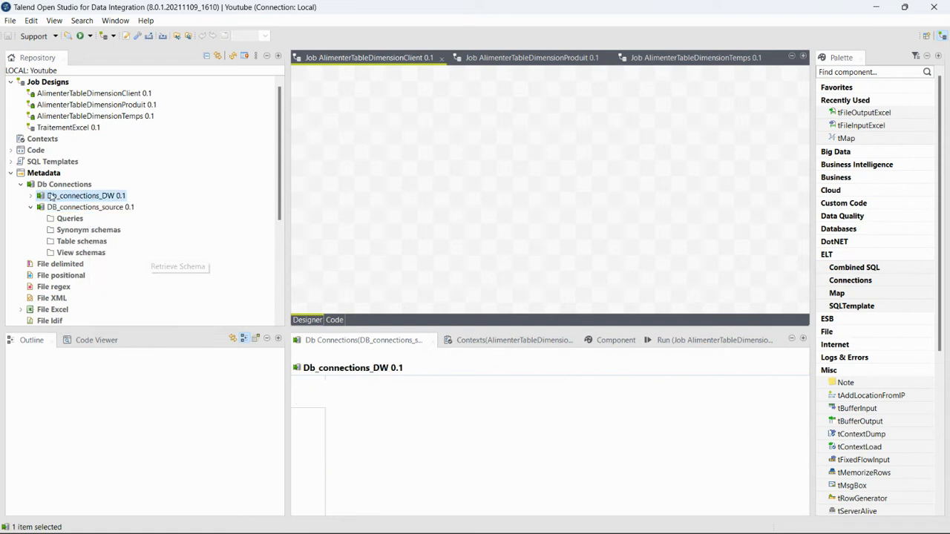
{"action": "double_click", "coordinate": [50, 196]}
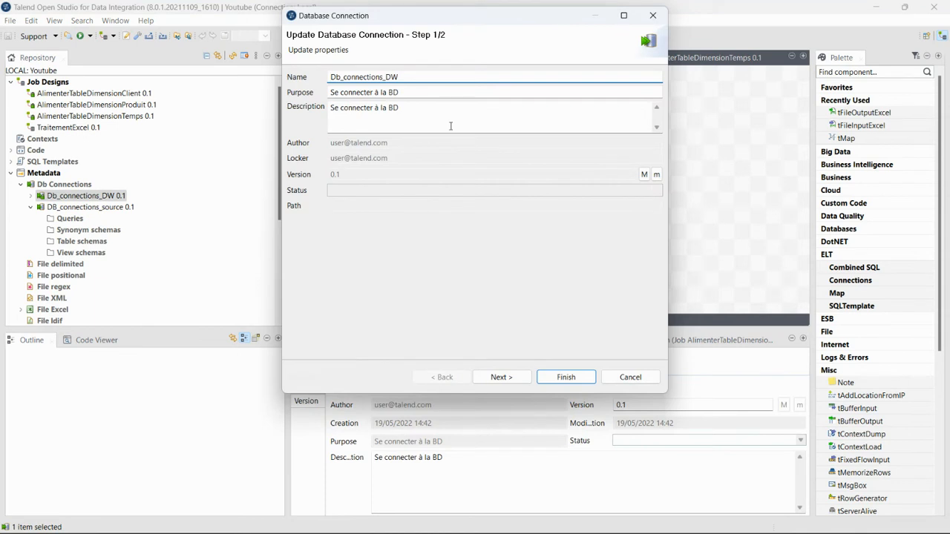
{"action": "left_click", "coordinate": [652, 14]}
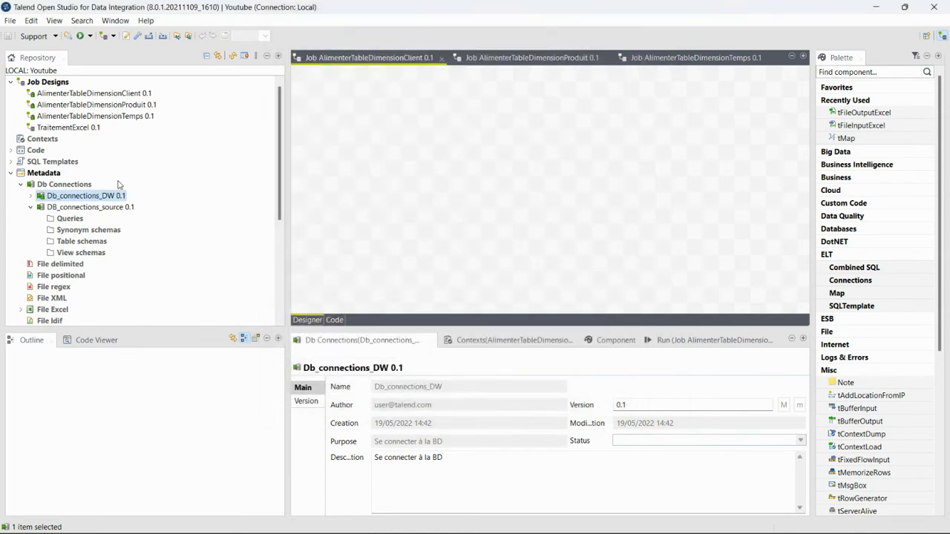
{"action": "left_click", "coordinate": [74, 241]}
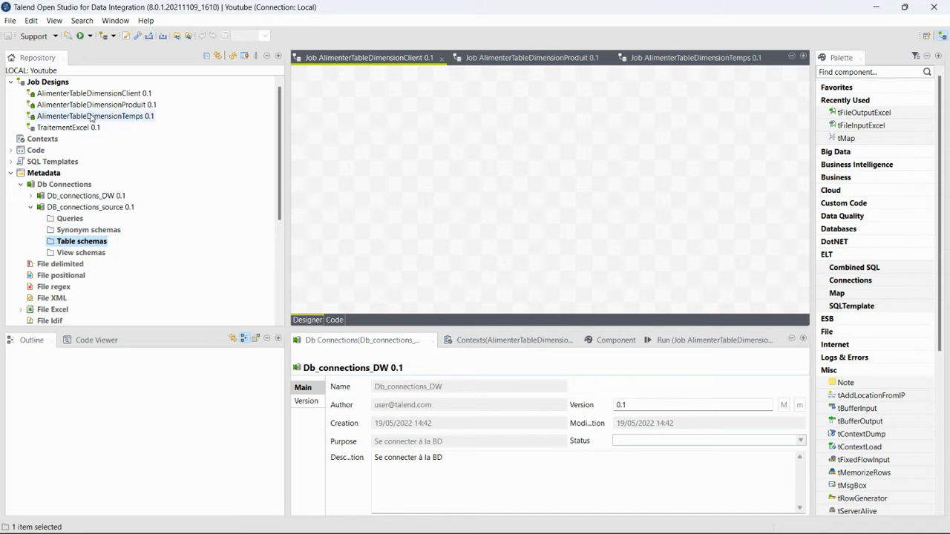
{"action": "right_click", "coordinate": [65, 244]}
{"action": "left_click", "coordinate": [66, 241]}
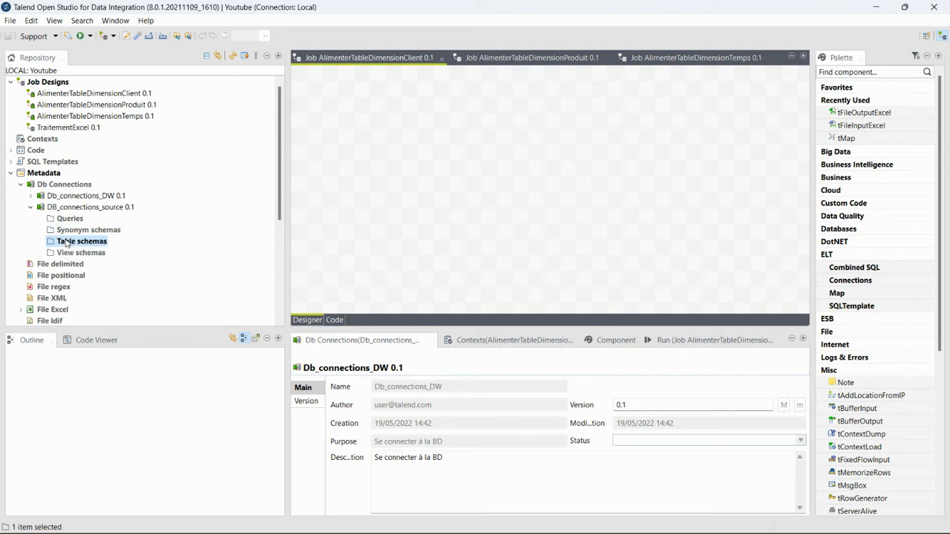
{"action": "right_click", "coordinate": [67, 241]}
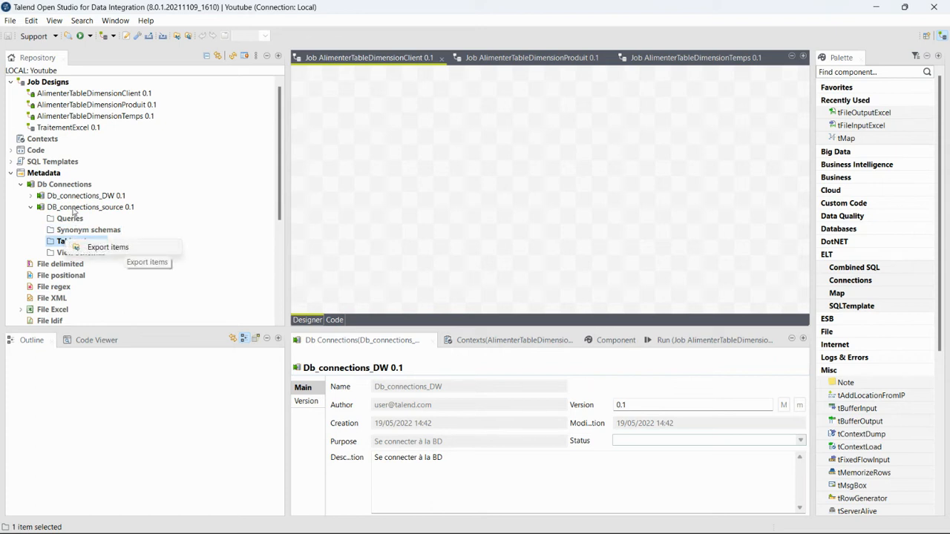
{"action": "left_click", "coordinate": [75, 208]}
{"action": "right_click", "coordinate": [75, 209]}
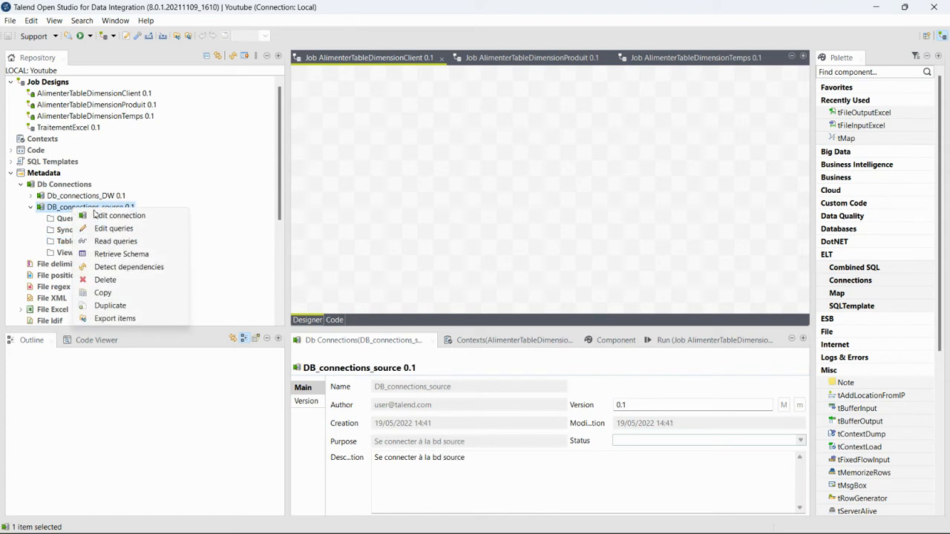
{"action": "left_click", "coordinate": [113, 254]}
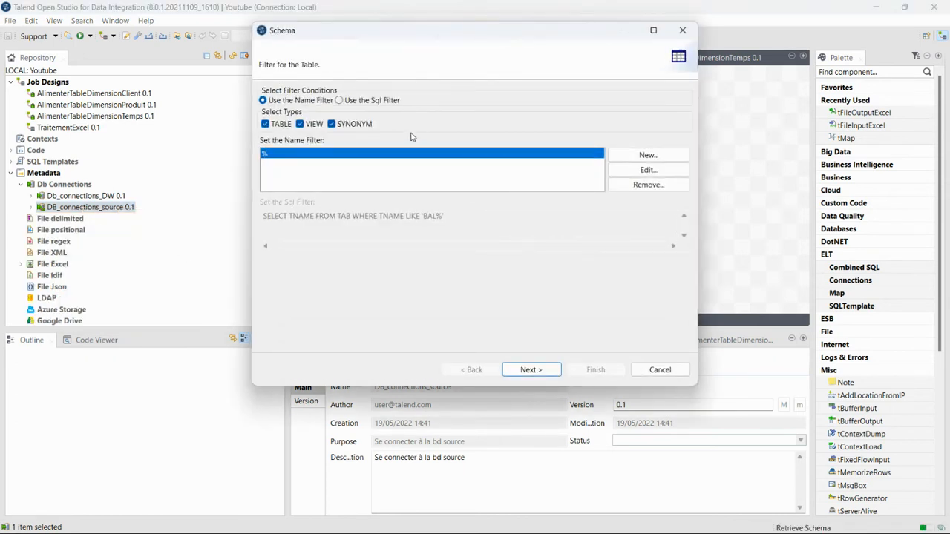
Select all six tables in catalog suivi_ventes_source_tp_ssi, review achats1's columns, and save the schemas
{"action": "left_click", "coordinate": [538, 371]}
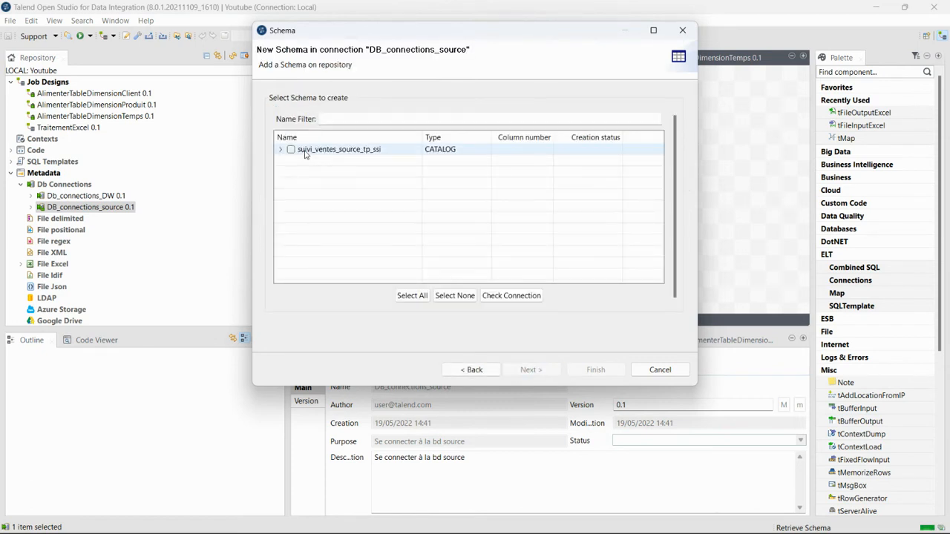
{"action": "left_click", "coordinate": [291, 149]}
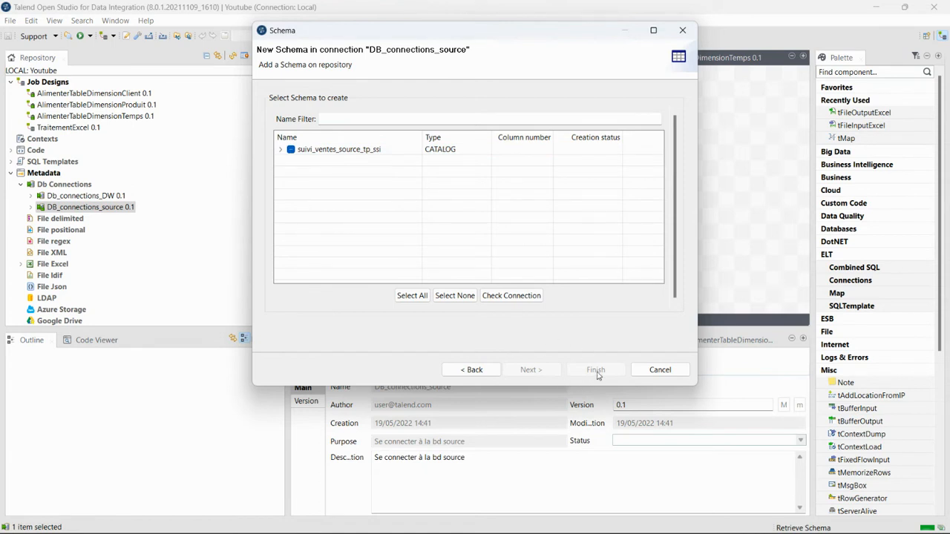
{"action": "left_click", "coordinate": [453, 295]}
{"action": "left_click", "coordinate": [281, 150]}
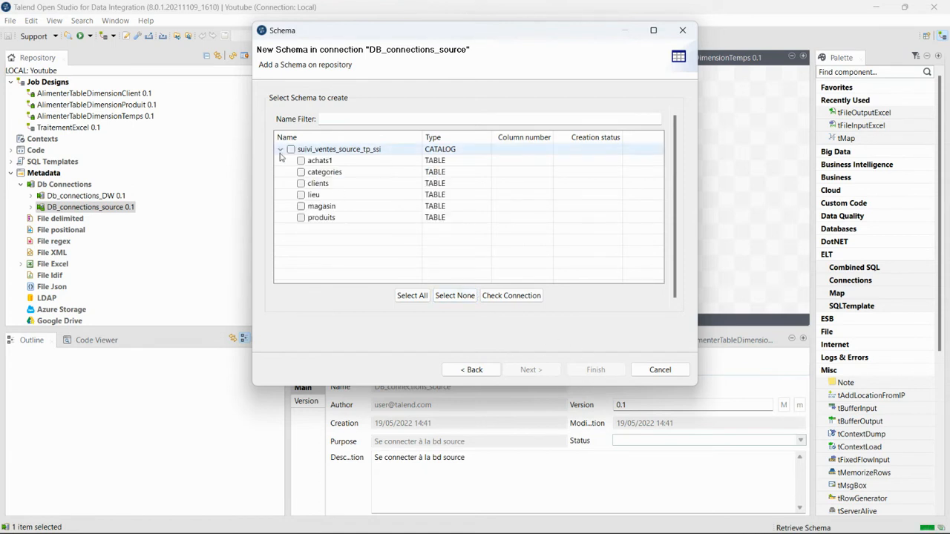
{"action": "left_click", "coordinate": [291, 149]}
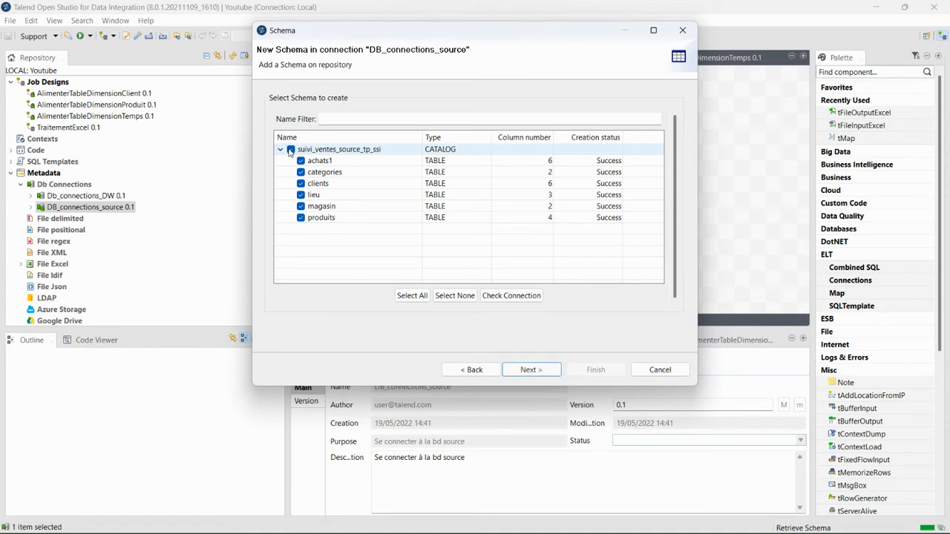
{"action": "left_click", "coordinate": [531, 370]}
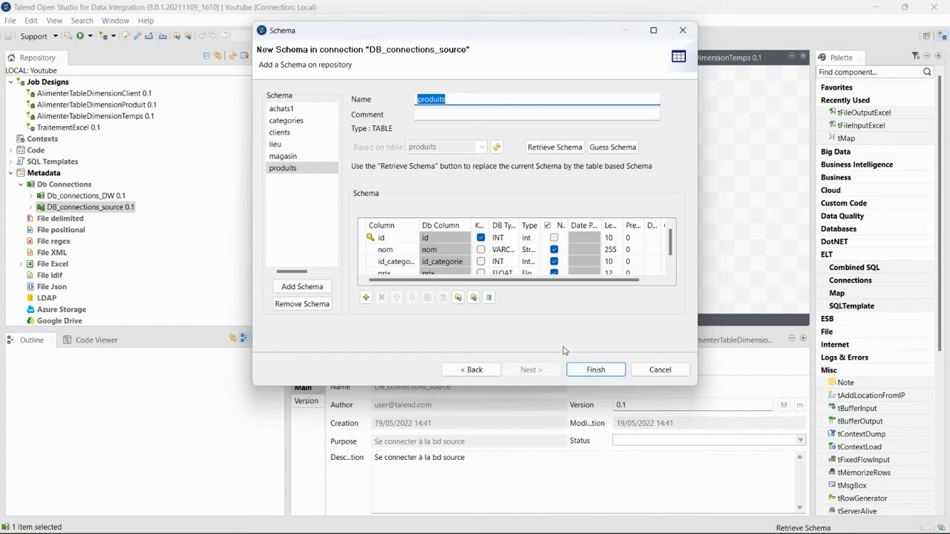
{"action": "left_click", "coordinate": [312, 112]}
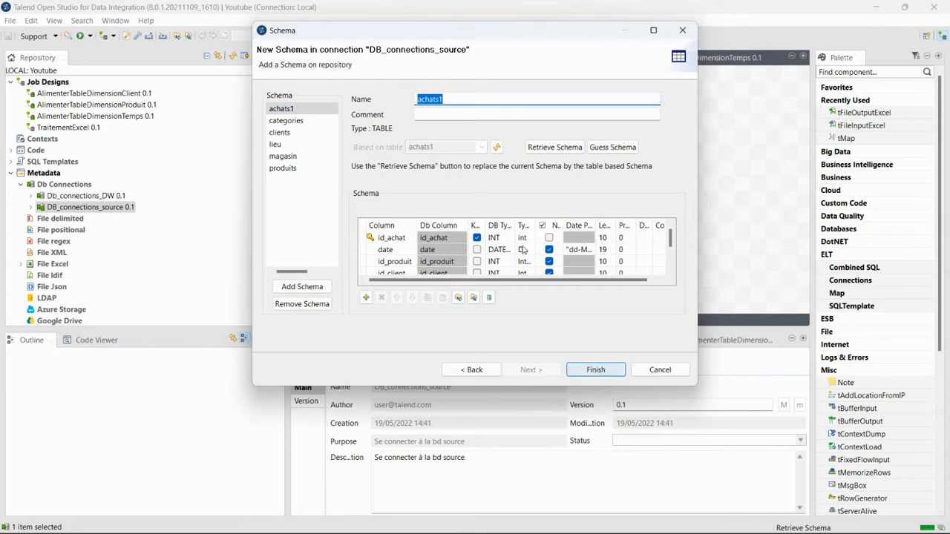
{"action": "scroll", "coordinate": [522, 250], "scroll_direction": "down", "scroll_amount": 3}
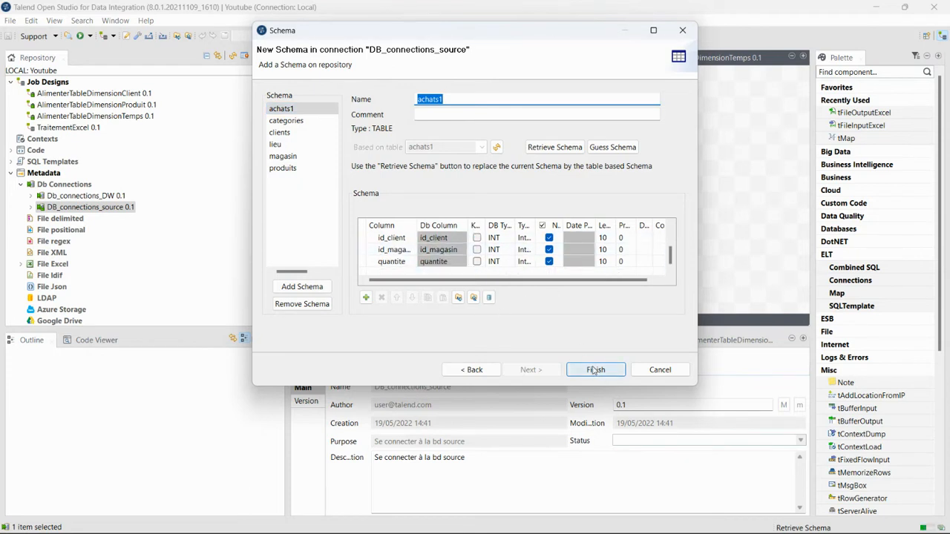
{"action": "left_click", "coordinate": [595, 369]}
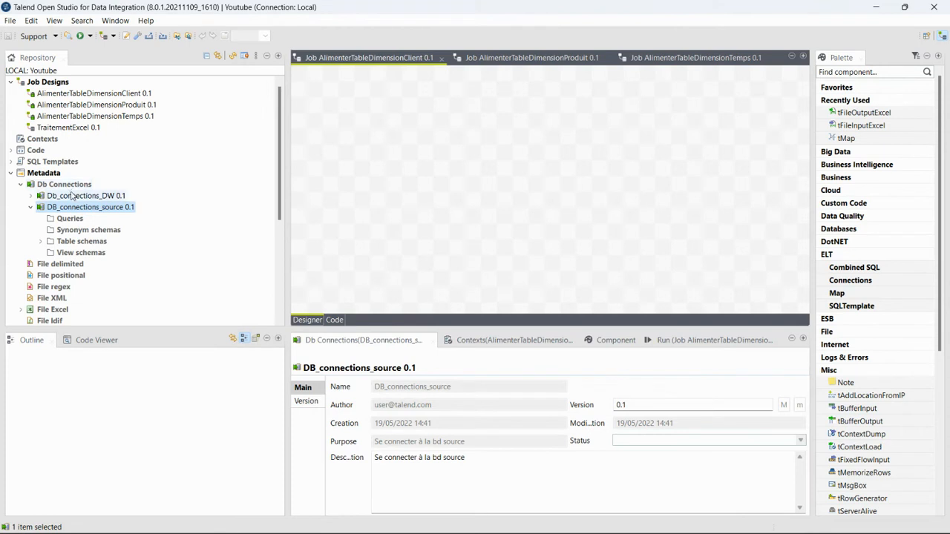
Retrieve and save all four suivi_ventes_dw_tp_ssi table schemas under Db_connections_DW
{"action": "double_click", "coordinate": [73, 195]}
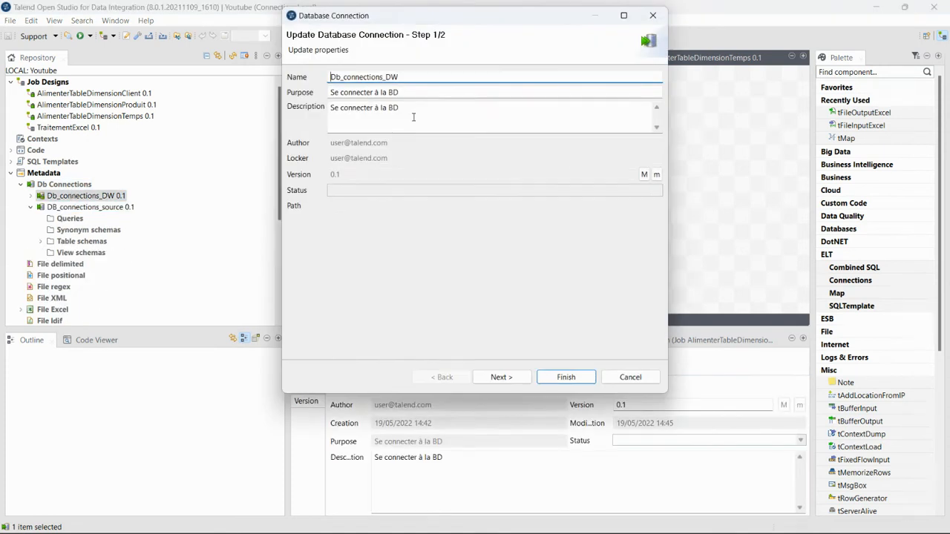
{"action": "left_click", "coordinate": [509, 372]}
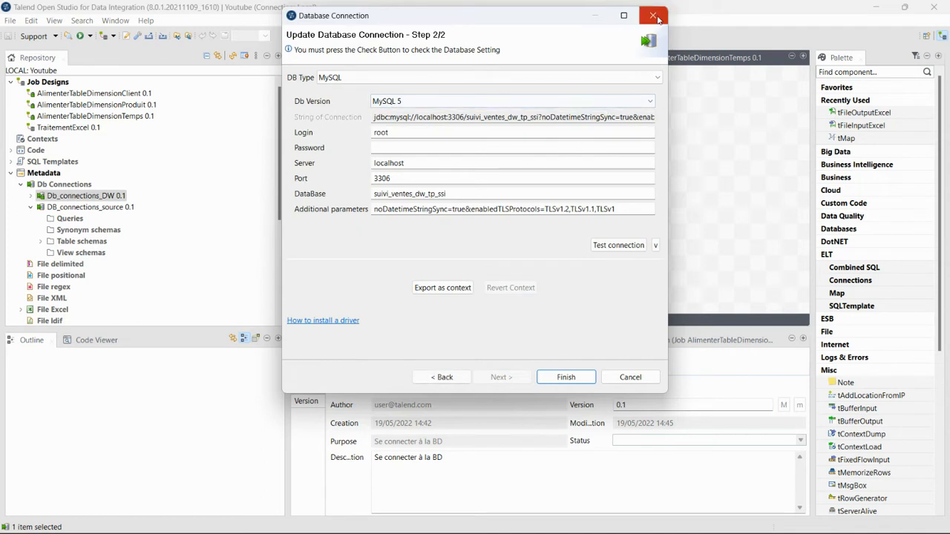
{"action": "left_click", "coordinate": [654, 17]}
{"action": "right_click", "coordinate": [94, 194]}
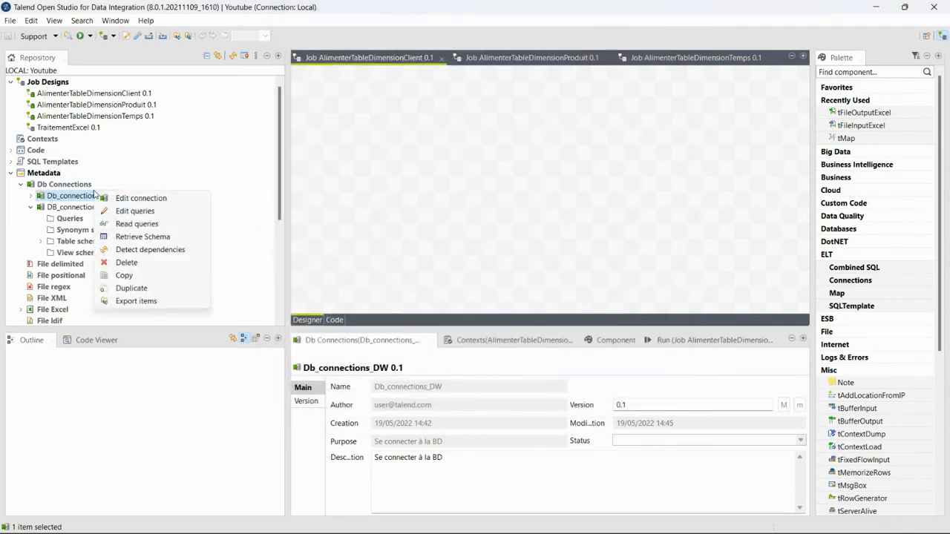
{"action": "left_click", "coordinate": [142, 236]}
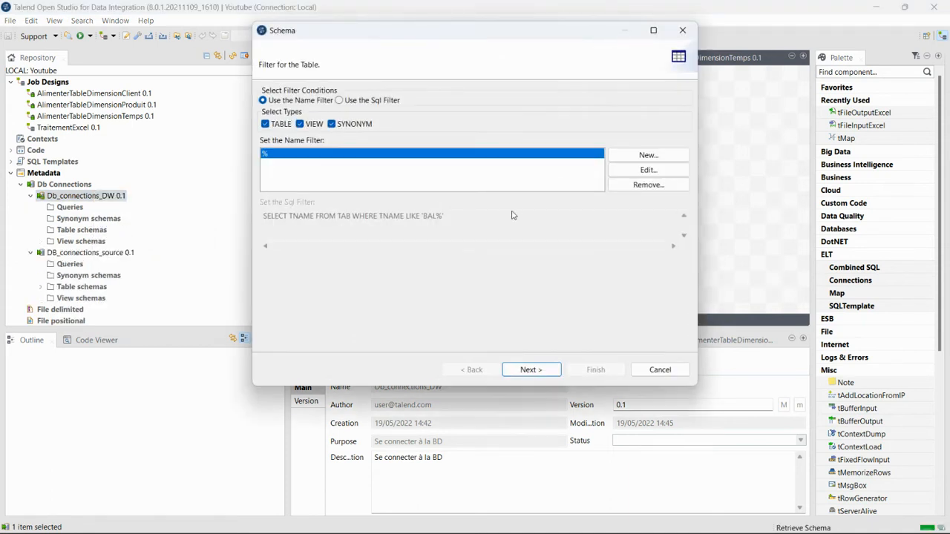
{"action": "left_click", "coordinate": [531, 369]}
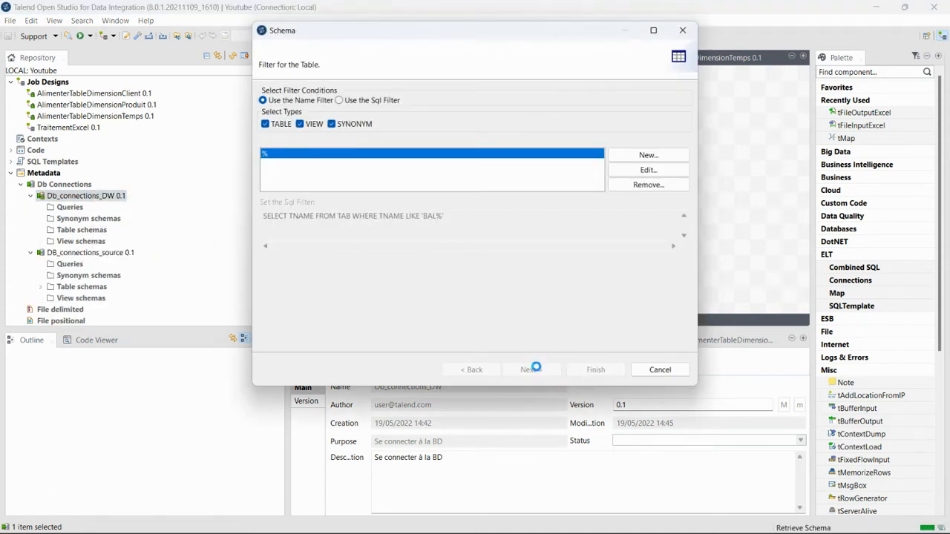
{"action": "left_click", "coordinate": [280, 149]}
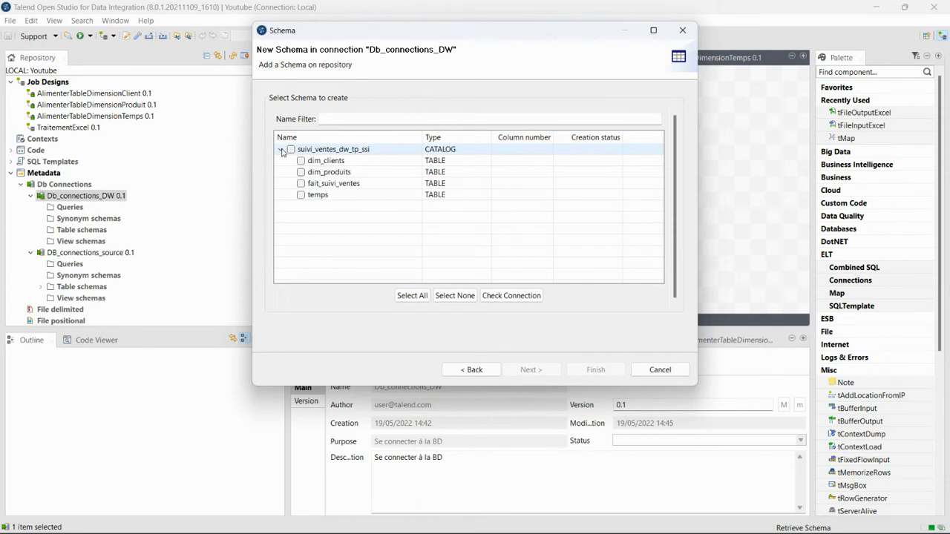
{"action": "left_click", "coordinate": [291, 150]}
{"action": "left_click", "coordinate": [541, 371]}
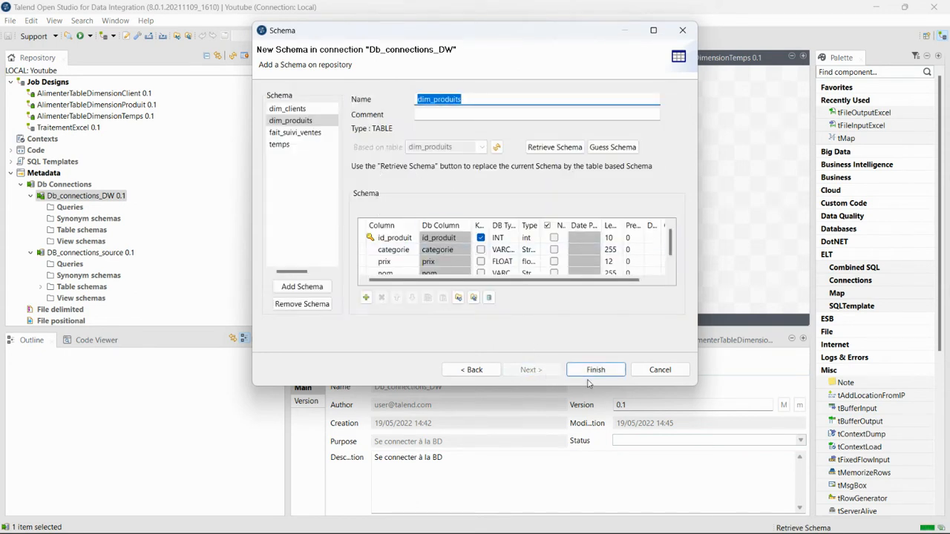
{"action": "left_click", "coordinate": [594, 370]}
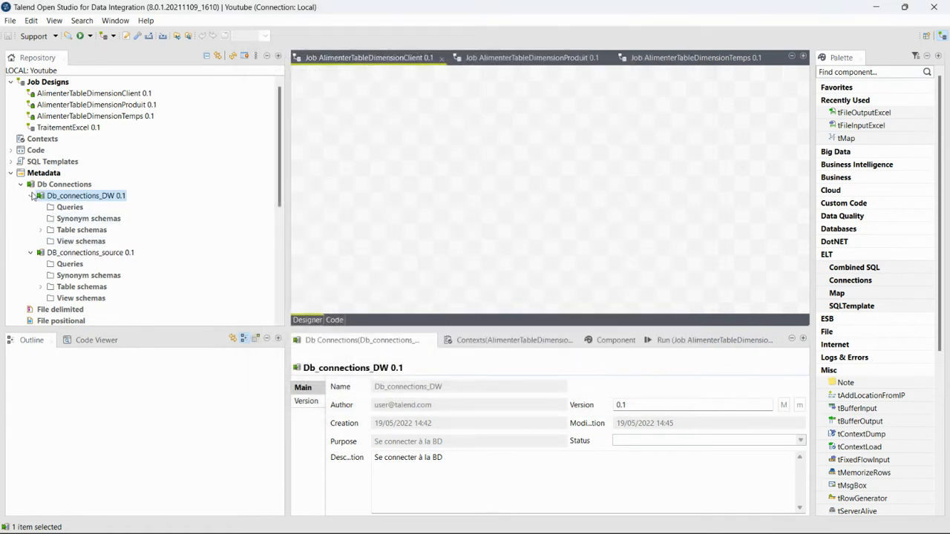
Add the source clients table to the job as a MySQL input component
{"action": "left_click", "coordinate": [31, 195]}
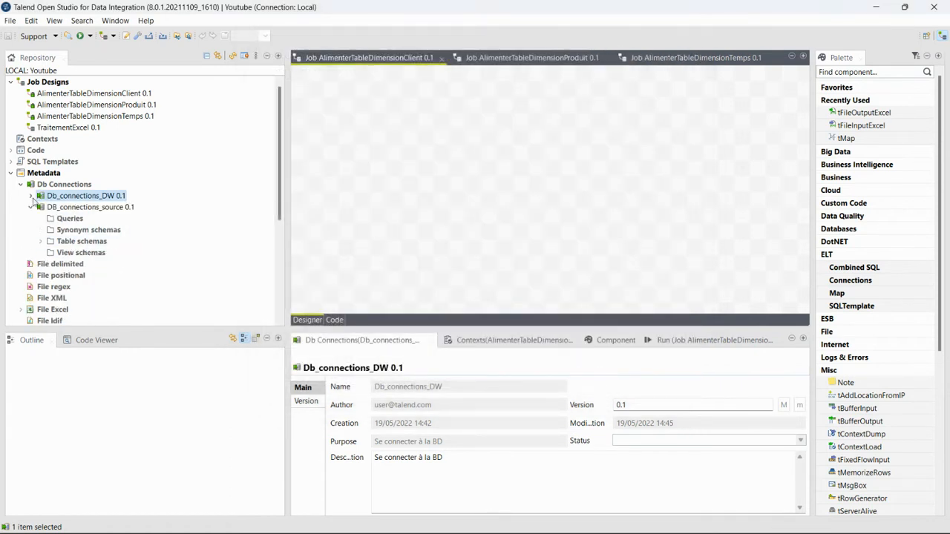
{"action": "left_click", "coordinate": [41, 242]}
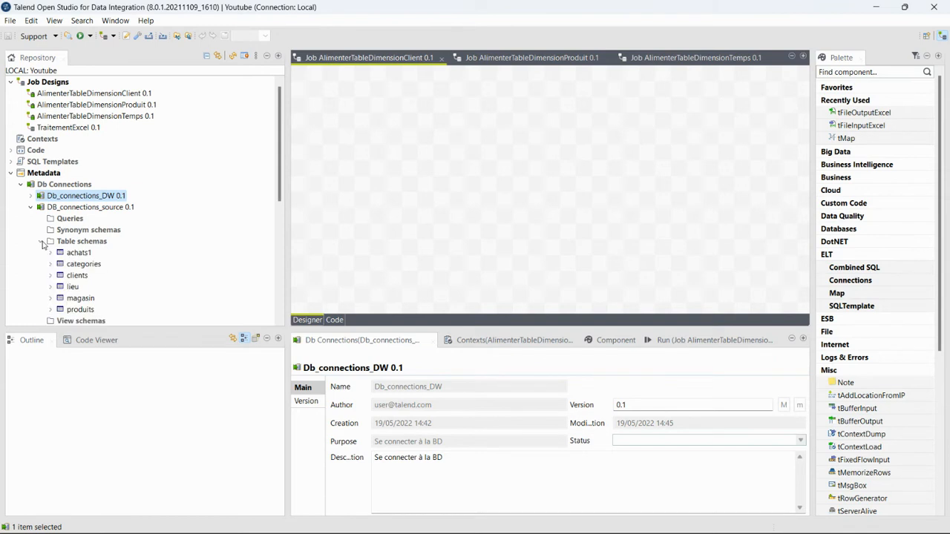
{"action": "left_click", "coordinate": [82, 277]}
{"action": "left_click_drag", "start_coordinate": [82, 278], "coordinate": [374, 186]}
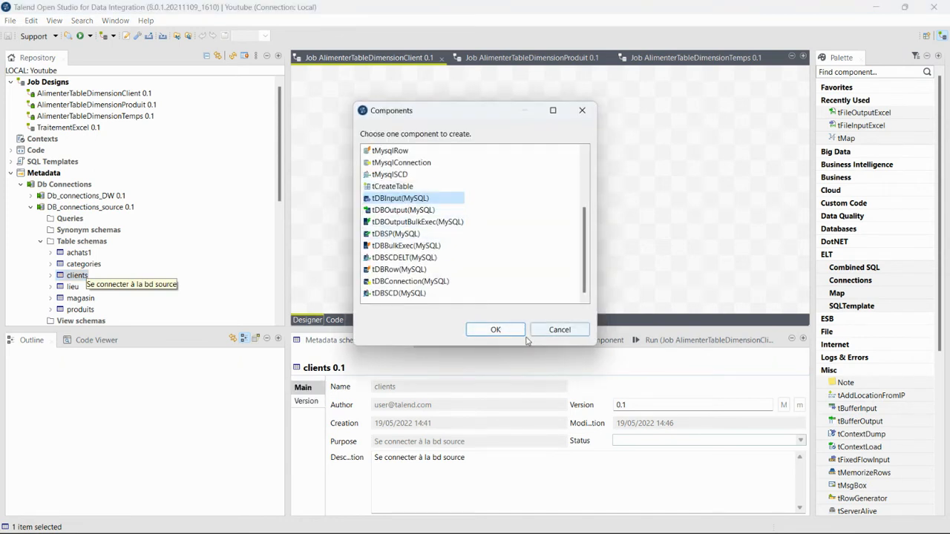
{"action": "left_click", "coordinate": [495, 329]}
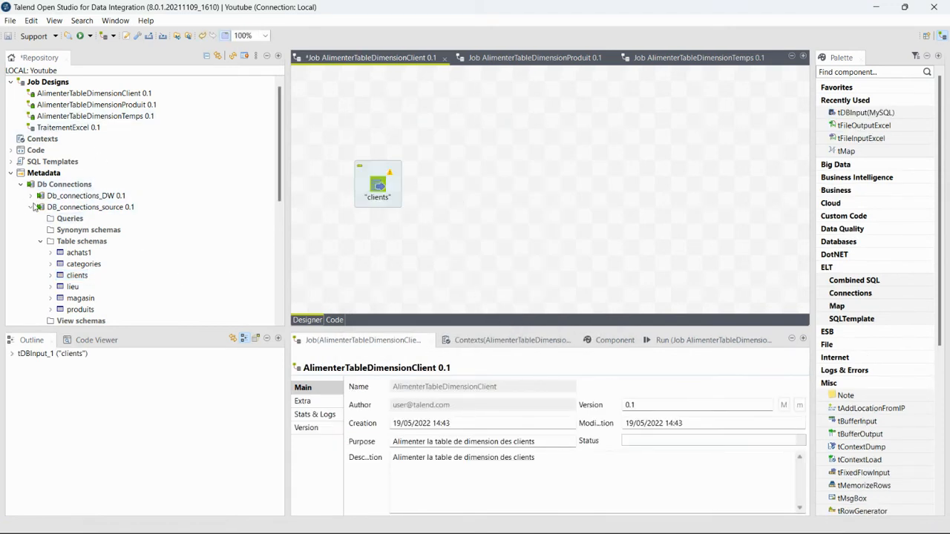
Add dim_clients as a MySQL output and drag a tMap from the Palette between them
{"action": "left_click", "coordinate": [30, 197]}
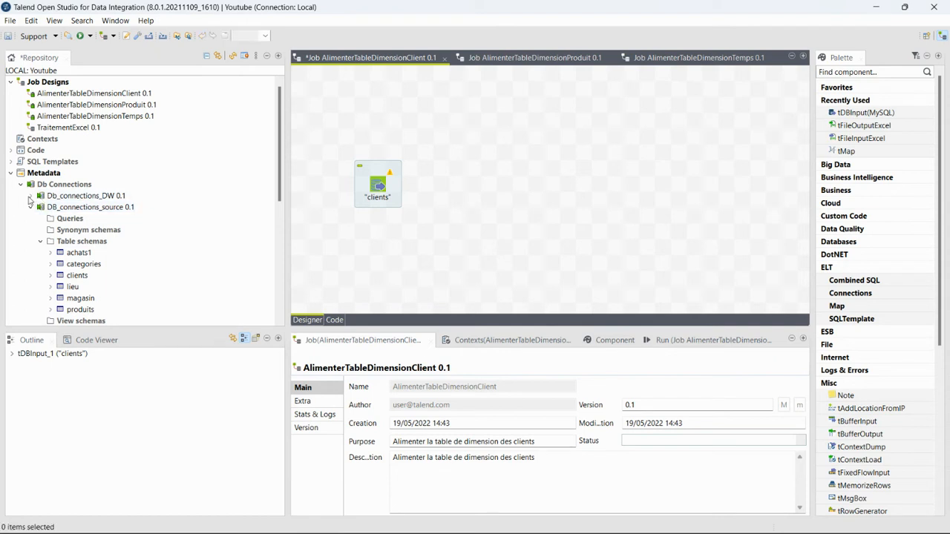
{"action": "left_click", "coordinate": [32, 195]}
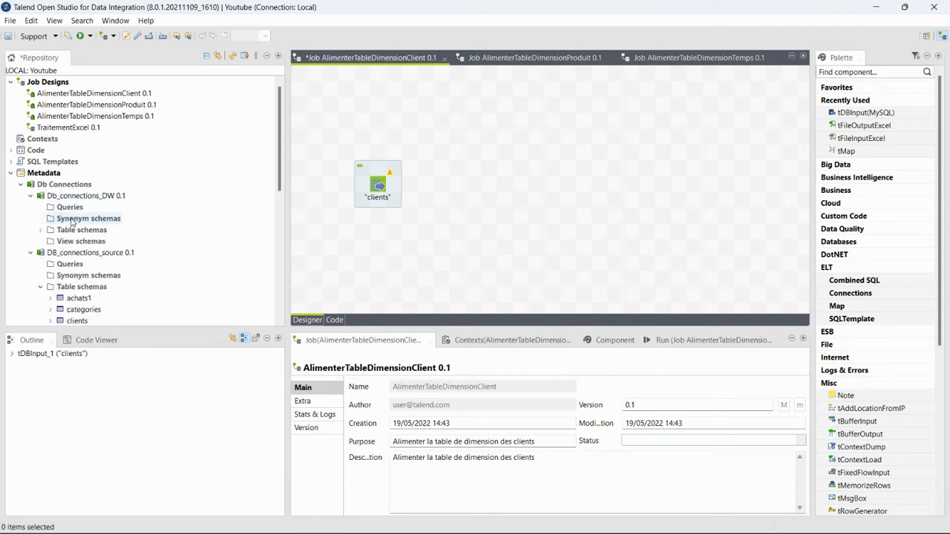
{"action": "left_click", "coordinate": [41, 230]}
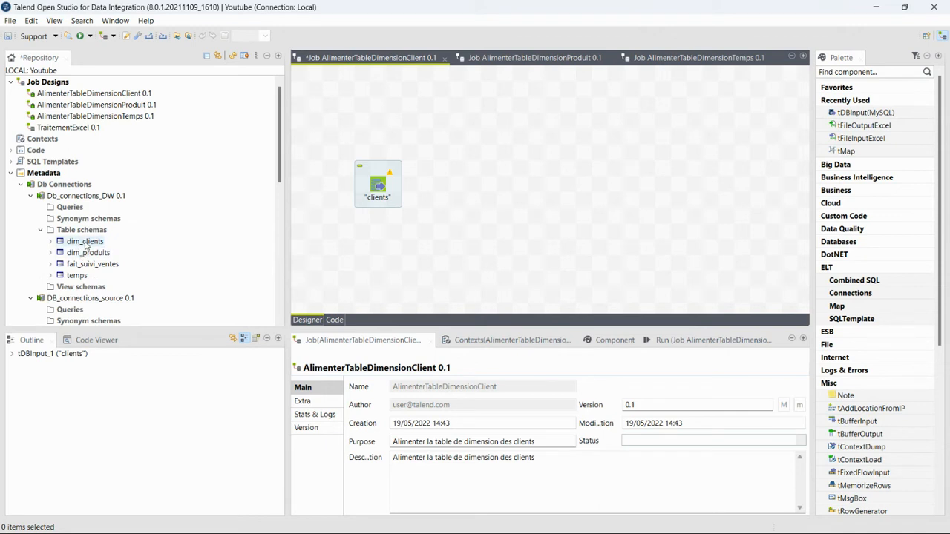
{"action": "left_click", "coordinate": [85, 242]}
{"action": "left_click_drag", "start_coordinate": [87, 245], "coordinate": [701, 190]}
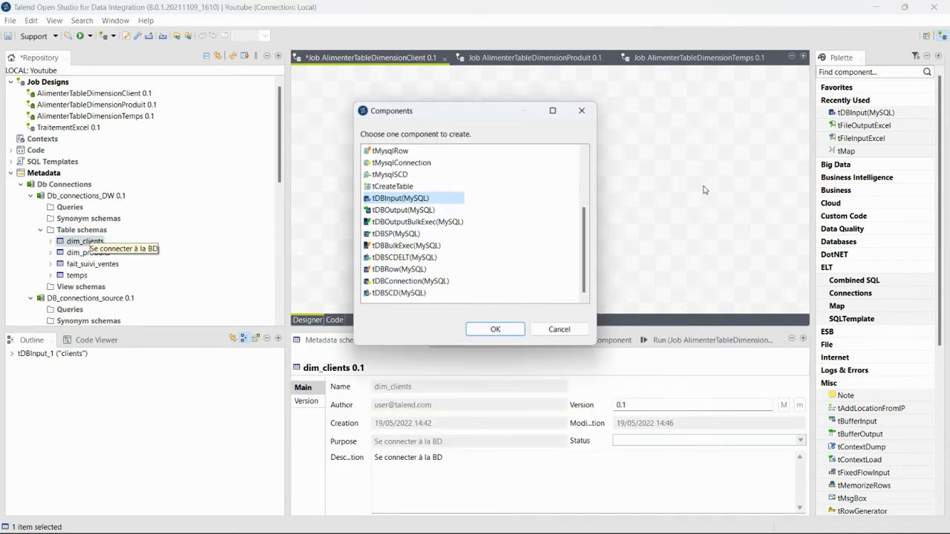
{"action": "left_click", "coordinate": [402, 213]}
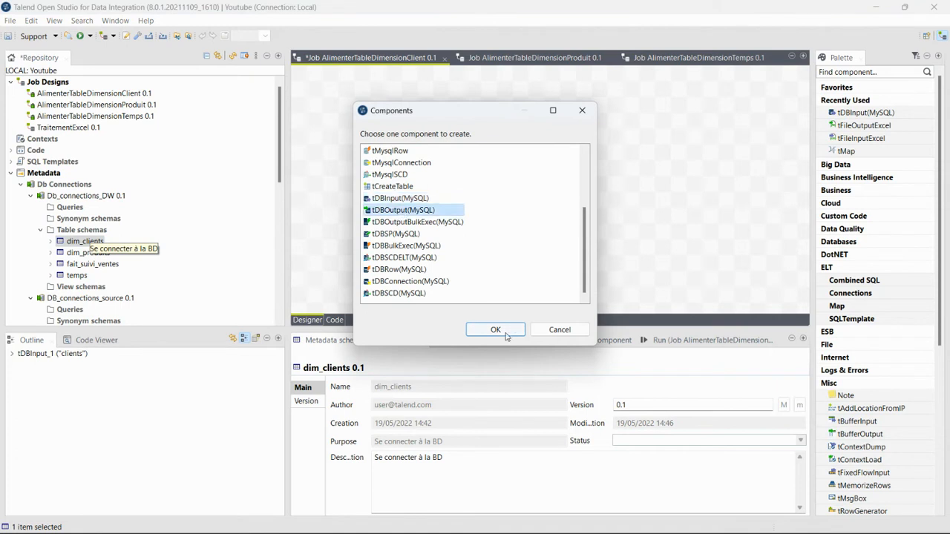
{"action": "left_click", "coordinate": [505, 335]}
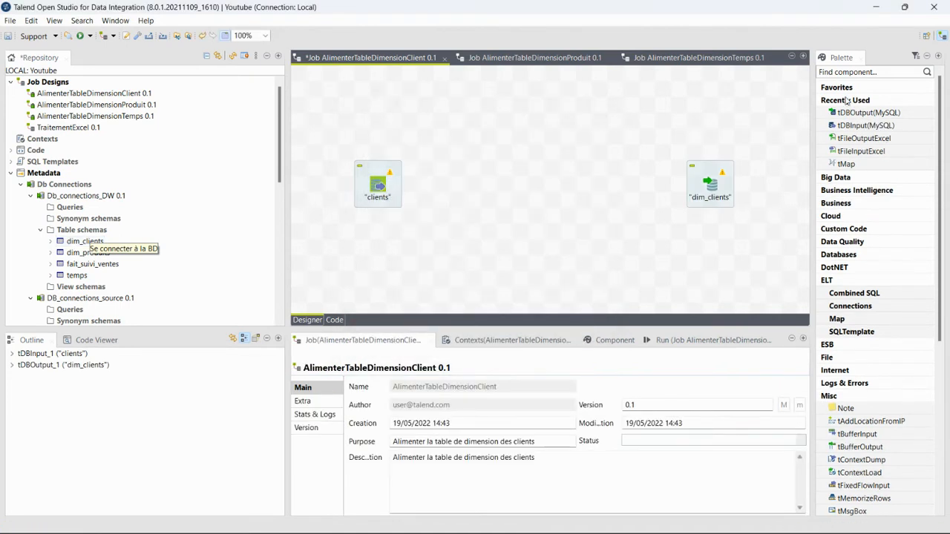
{"action": "left_click", "coordinate": [850, 72]}
{"action": "type", "text": "tmap"}
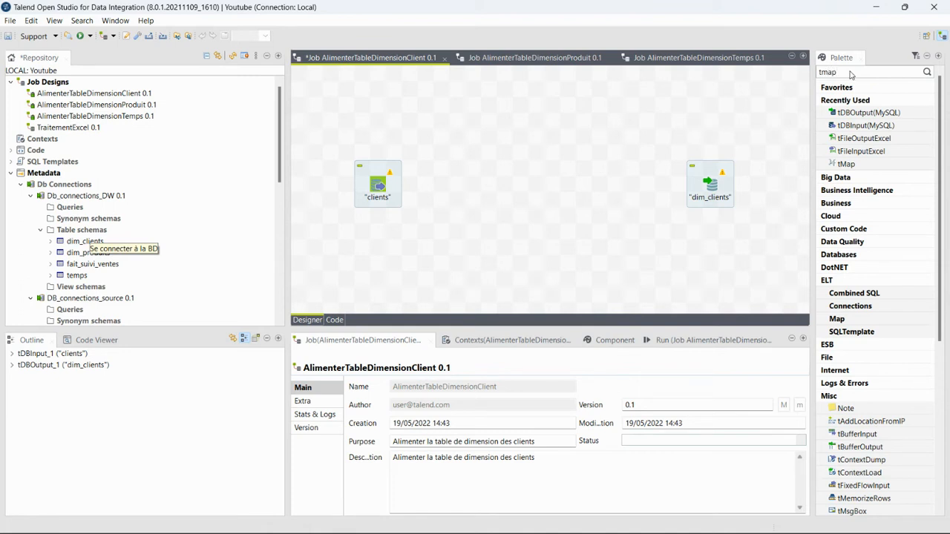
{"action": "left_click_drag", "start_coordinate": [845, 164], "coordinate": [526, 186]}
Place tMap_1 mid-canvas and connect clients to it with a main row
{"action": "left_click", "coordinate": [612, 126]}
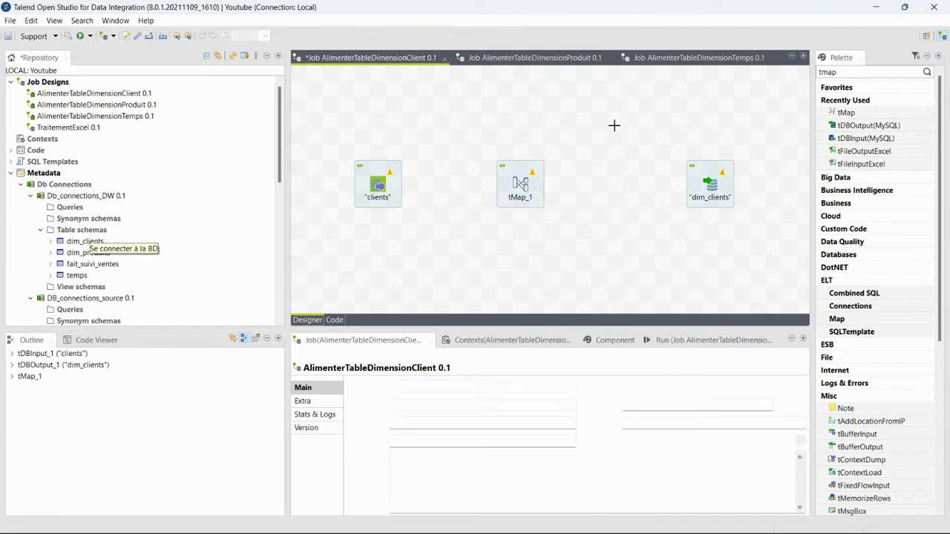
{"action": "right_click", "coordinate": [377, 186]}
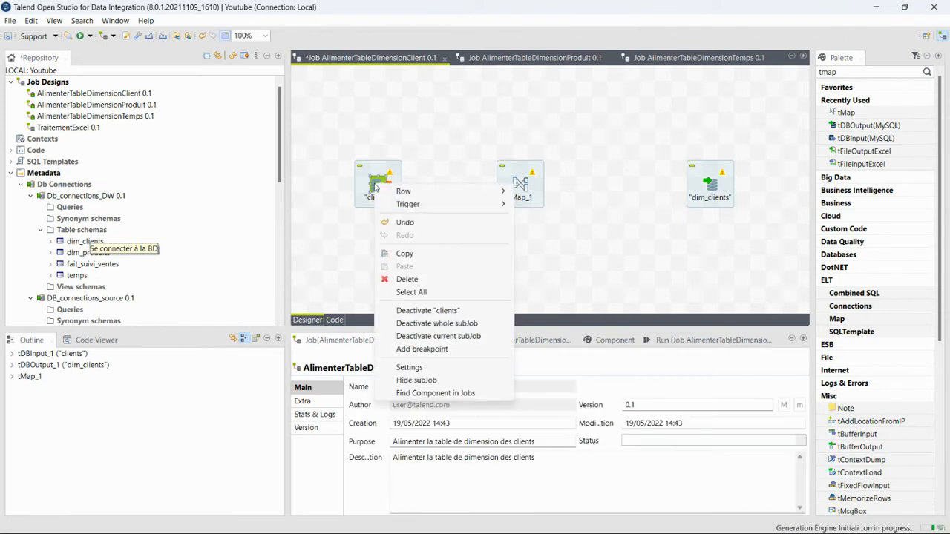
{"action": "mouse_move", "coordinate": [438, 198]}
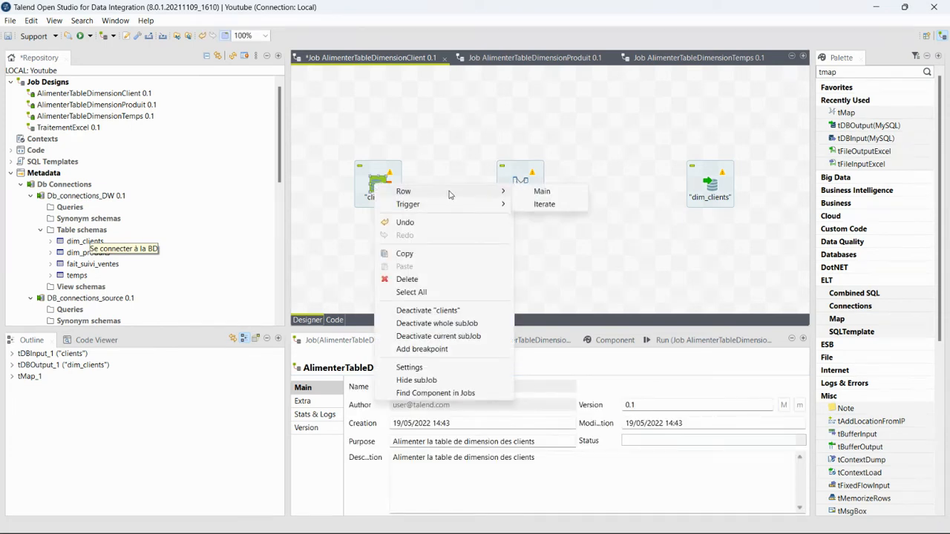
{"action": "left_click", "coordinate": [541, 191]}
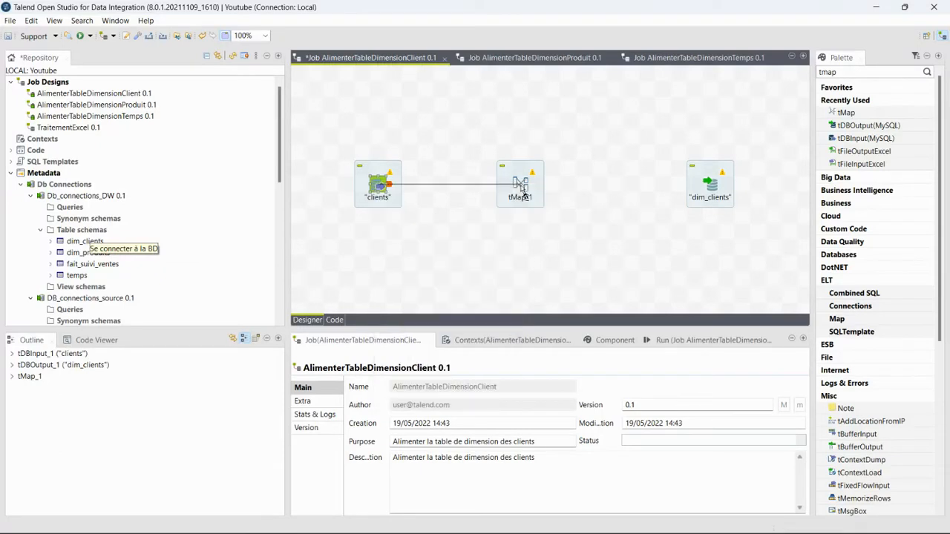
{"action": "left_click", "coordinate": [522, 189]}
Link tMap_1 to dim_clients via a main output named Clients using dim_clients' schema
{"action": "right_click", "coordinate": [522, 185]}
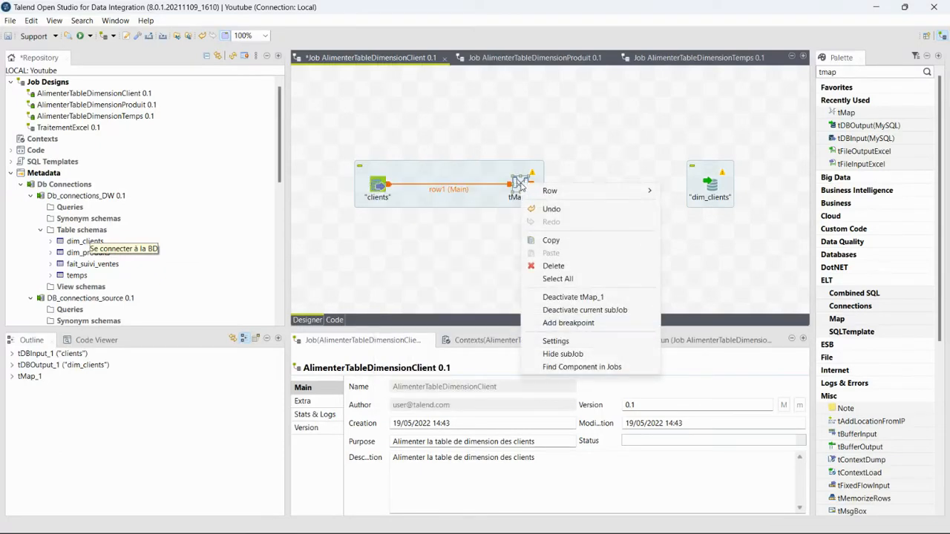
{"action": "mouse_move", "coordinate": [539, 192]}
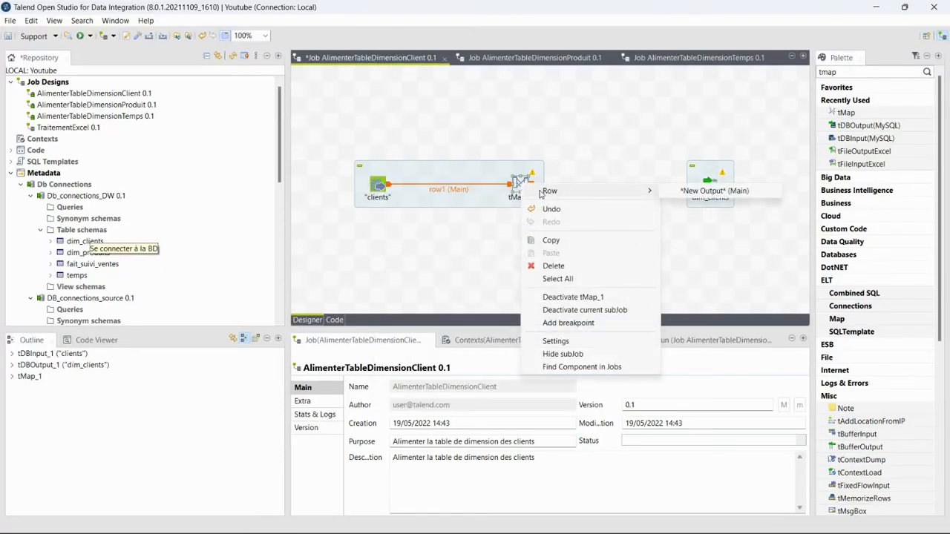
{"action": "left_click", "coordinate": [698, 191]}
{"action": "left_click", "coordinate": [709, 185]}
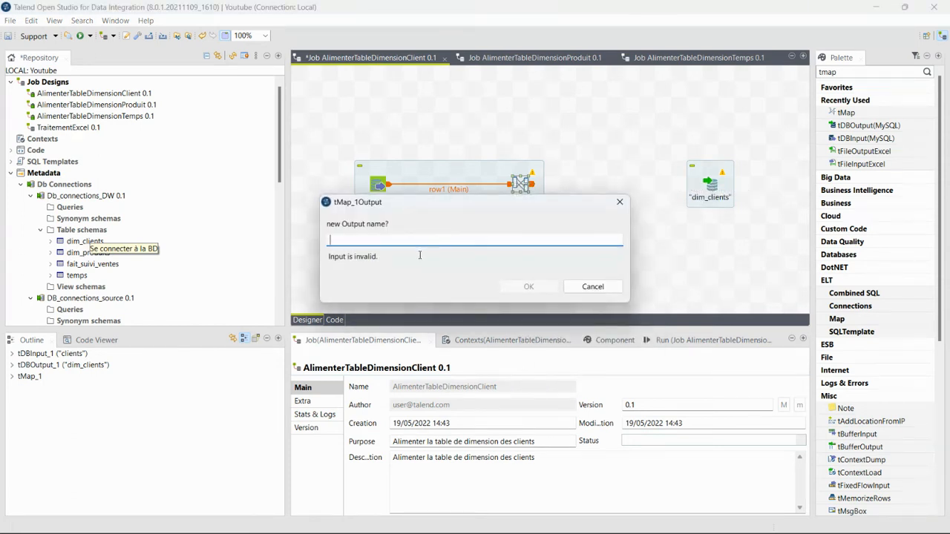
{"action": "type", "text": "Clients"}
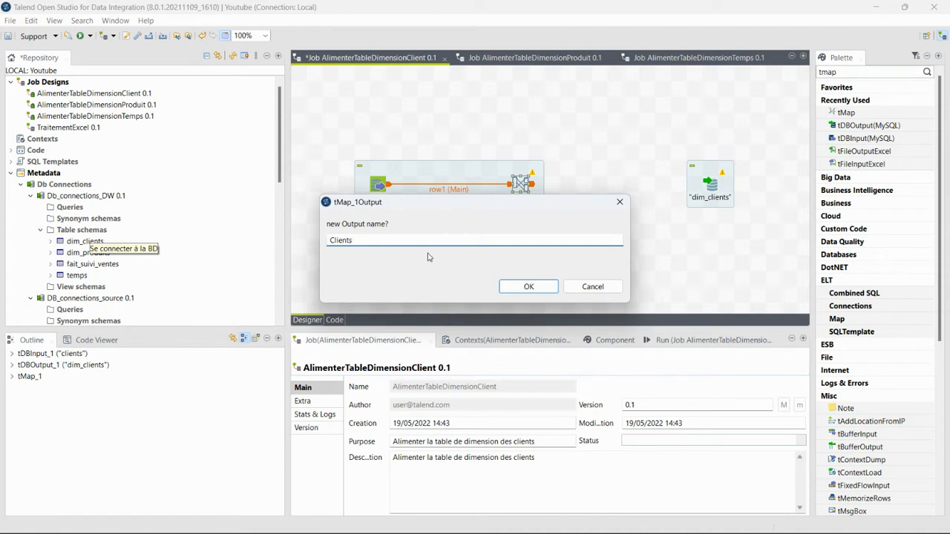
{"action": "left_click", "coordinate": [529, 287]}
{"action": "left_click", "coordinate": [546, 280]}
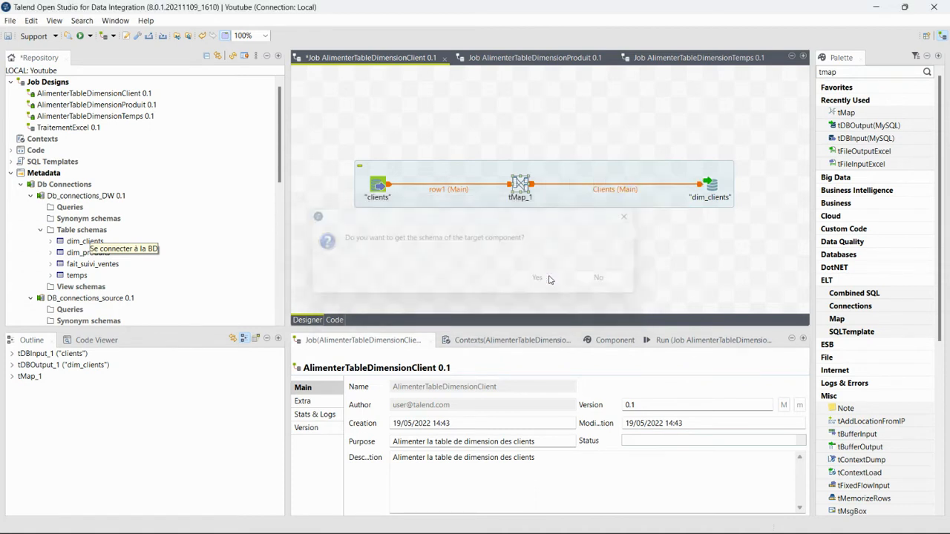
In tMap_1, map row1 id, nom, prenom, ville→adresse, genre and date_naissance→age onto Clients
{"action": "double_click", "coordinate": [520, 183]}
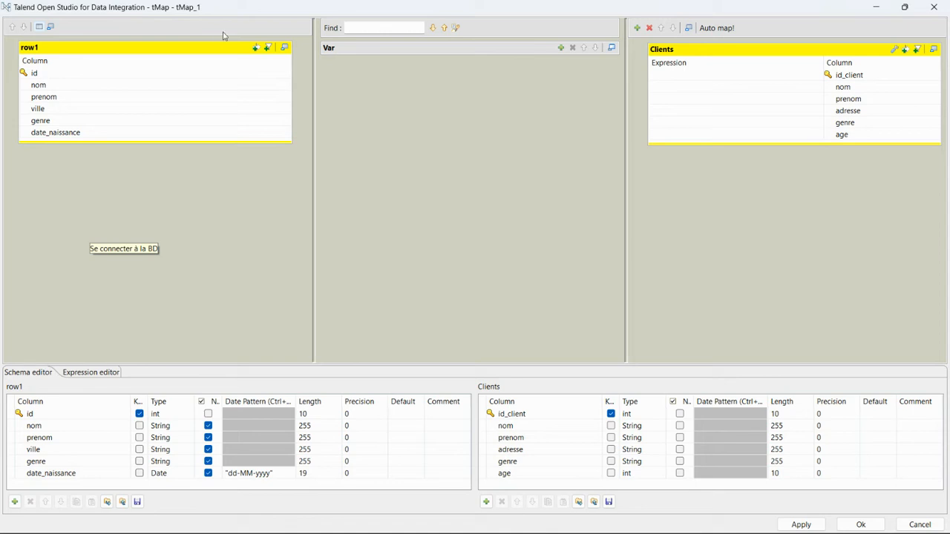
{"action": "left_click", "coordinate": [217, 72]}
{"action": "left_click_drag", "start_coordinate": [216, 72], "coordinate": [672, 76]}
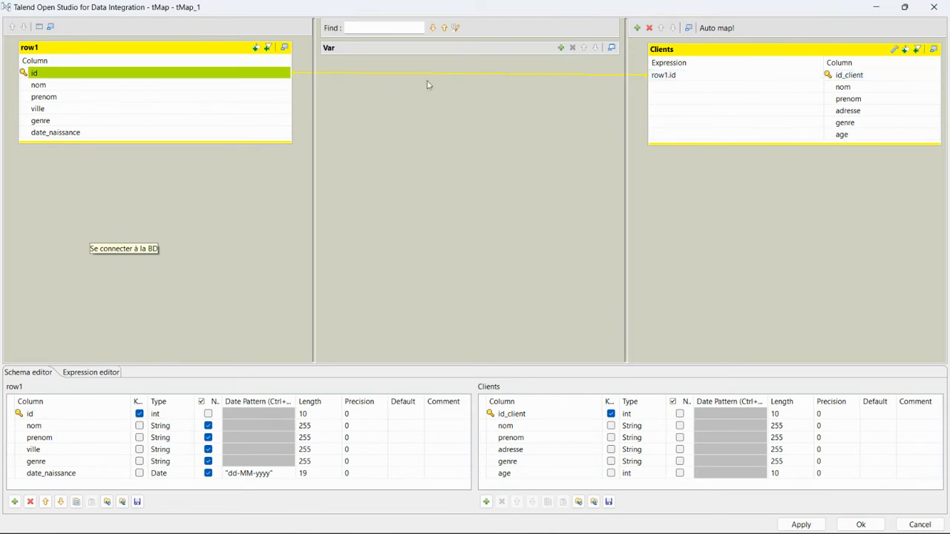
{"action": "left_click", "coordinate": [275, 86]}
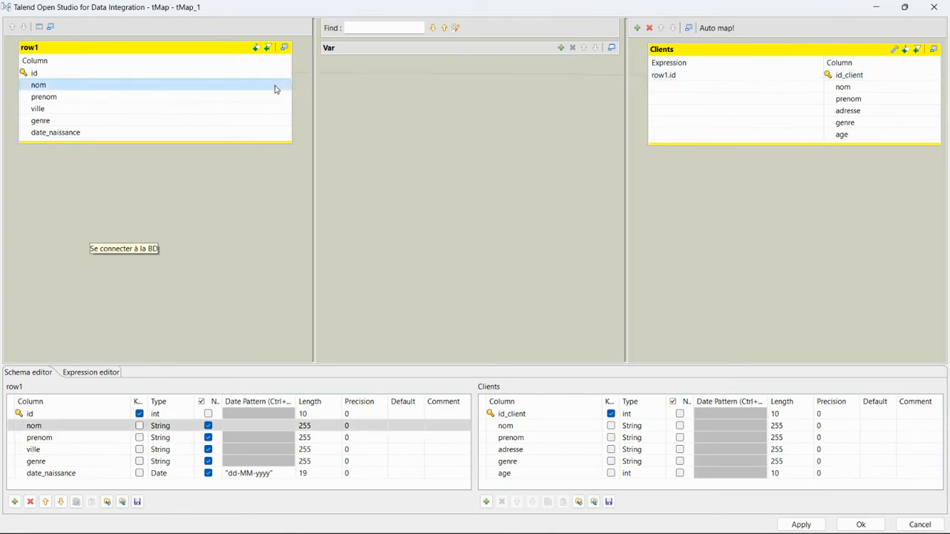
{"action": "left_click_drag", "start_coordinate": [275, 89], "coordinate": [704, 89]}
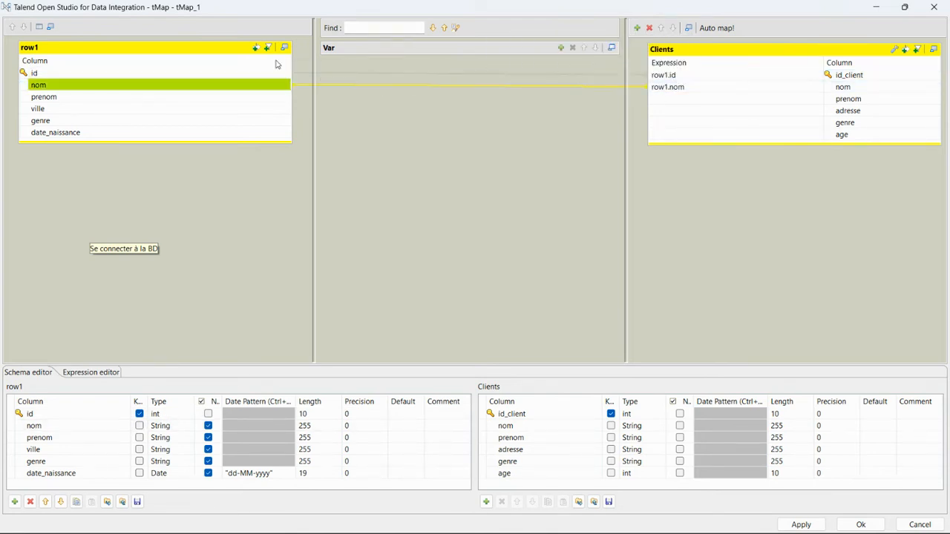
{"action": "left_click_drag", "start_coordinate": [244, 97], "coordinate": [690, 99]}
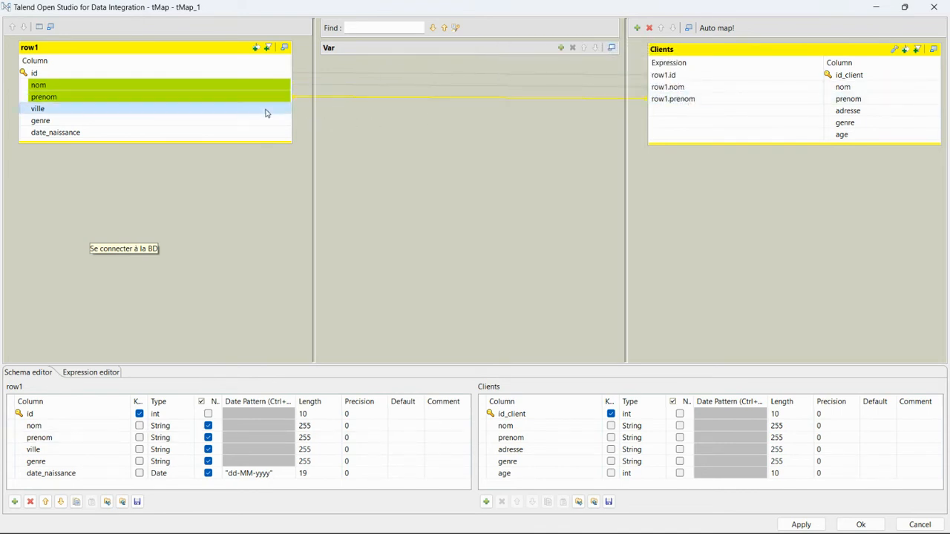
{"action": "left_click_drag", "start_coordinate": [266, 112], "coordinate": [687, 112]}
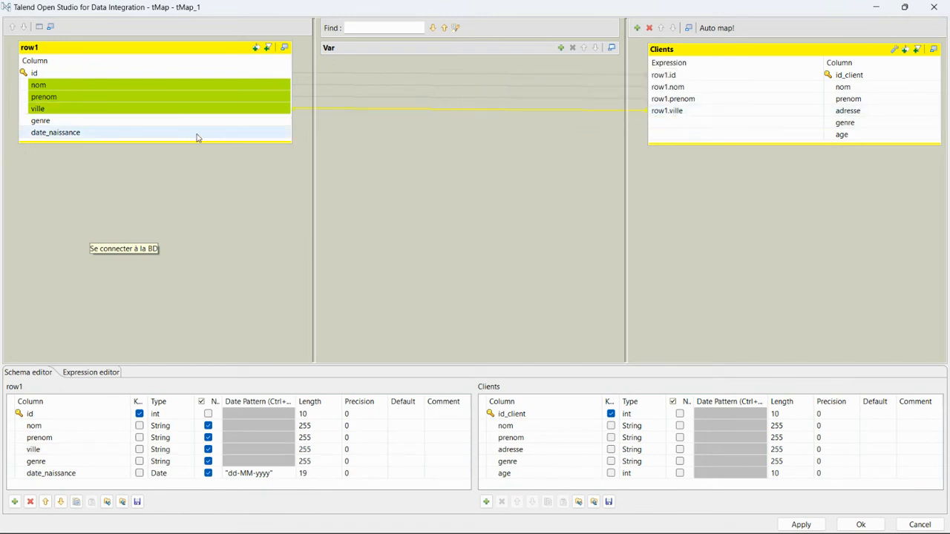
{"action": "left_click_drag", "start_coordinate": [185, 123], "coordinate": [685, 131]}
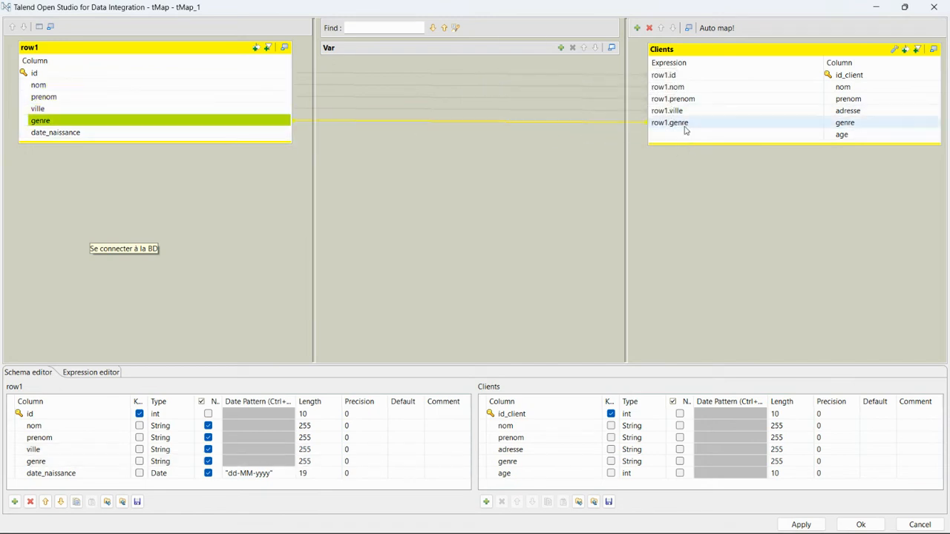
{"action": "left_click_drag", "start_coordinate": [257, 134], "coordinate": [725, 134]}
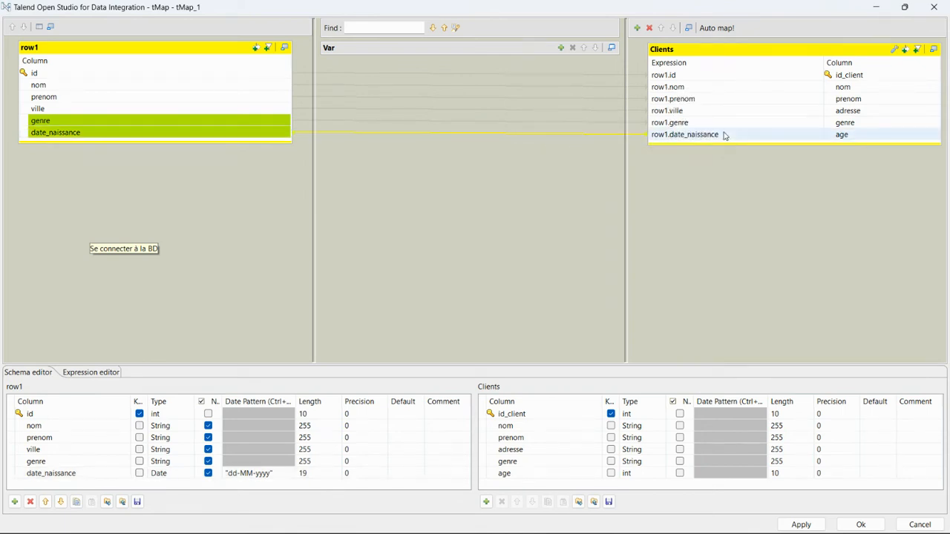
{"action": "left_click", "coordinate": [808, 136]}
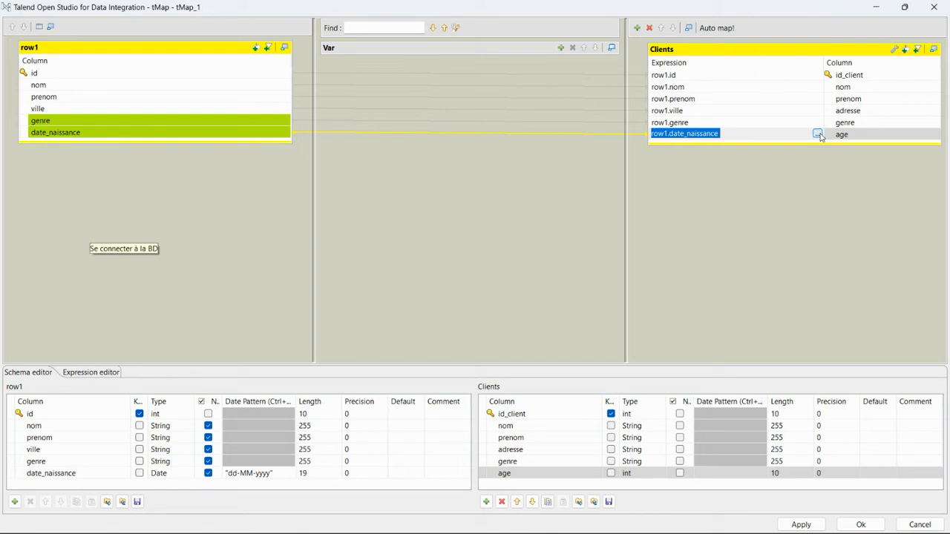
Replace the age expression with TalendDate.diffDateFloor in the Expression Builder
{"action": "left_click", "coordinate": [819, 135]}
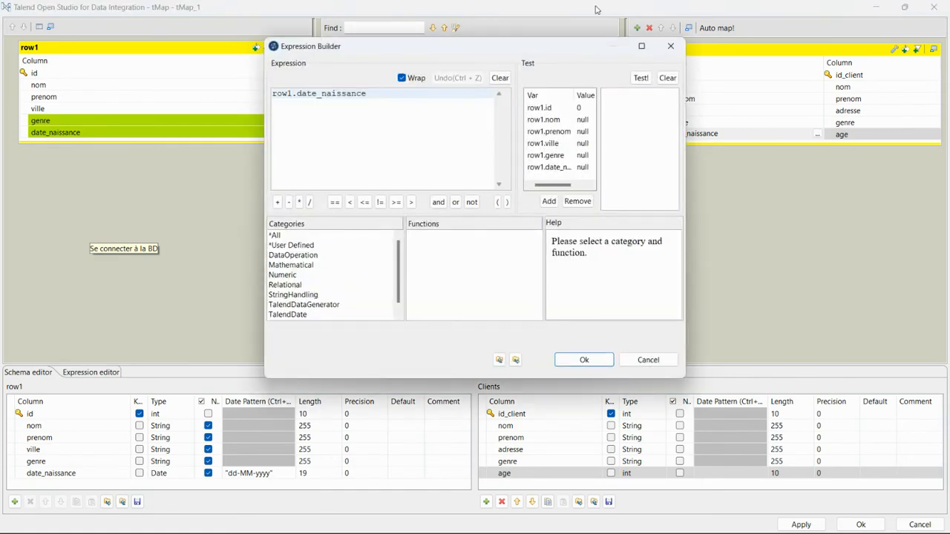
{"action": "left_click", "coordinate": [642, 47]}
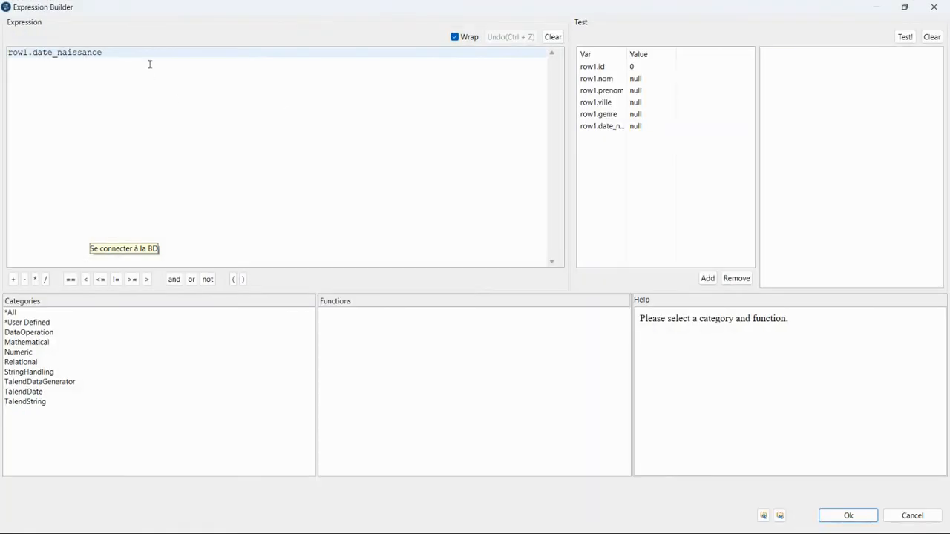
{"action": "left_click_drag", "start_coordinate": [108, 52], "coordinate": [2, 52]}
{"action": "key", "text": "ctrl+c"}
{"action": "key", "text": "Delete"}
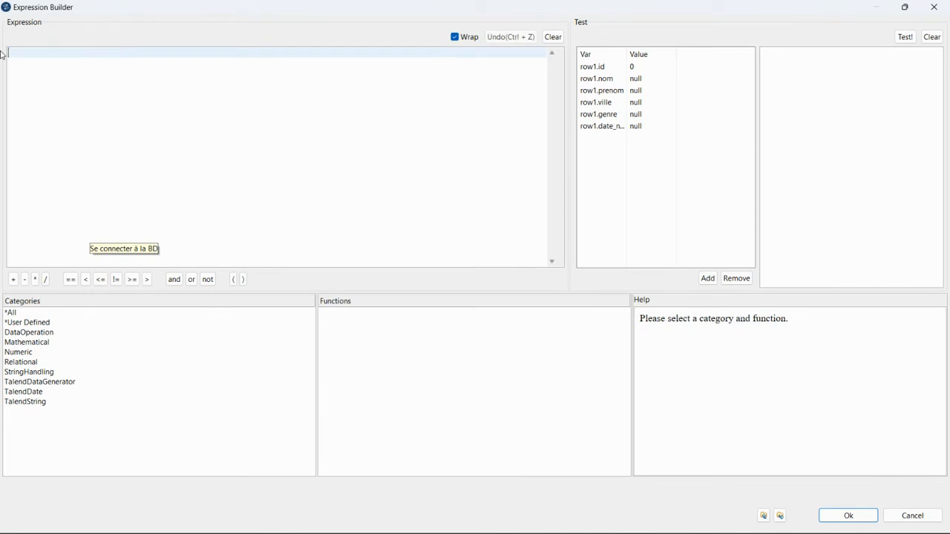
{"action": "left_click", "coordinate": [37, 393]}
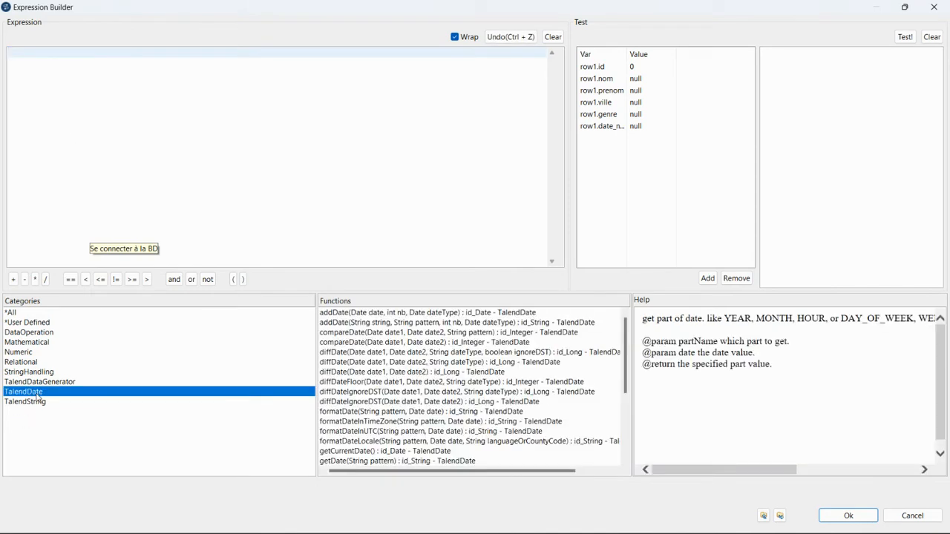
{"action": "double_click", "coordinate": [364, 383]}
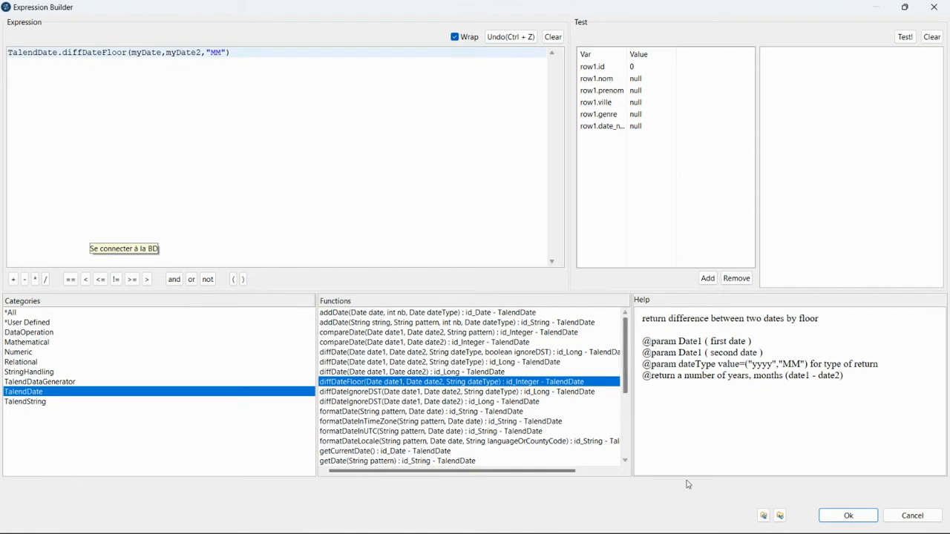
{"action": "left_click", "coordinate": [848, 516]}
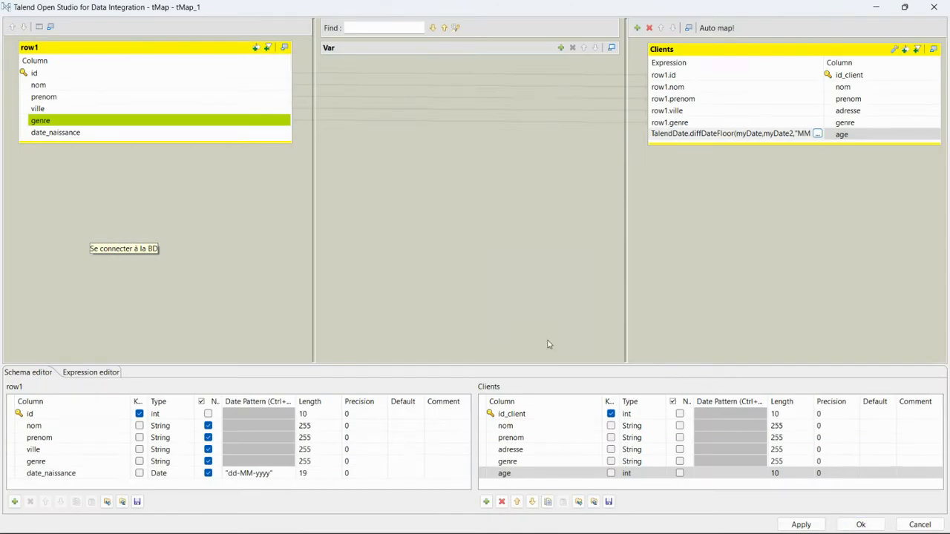
Remove the myDate placeholder and look up the getCurrentDate function
{"action": "left_click", "coordinate": [816, 134]}
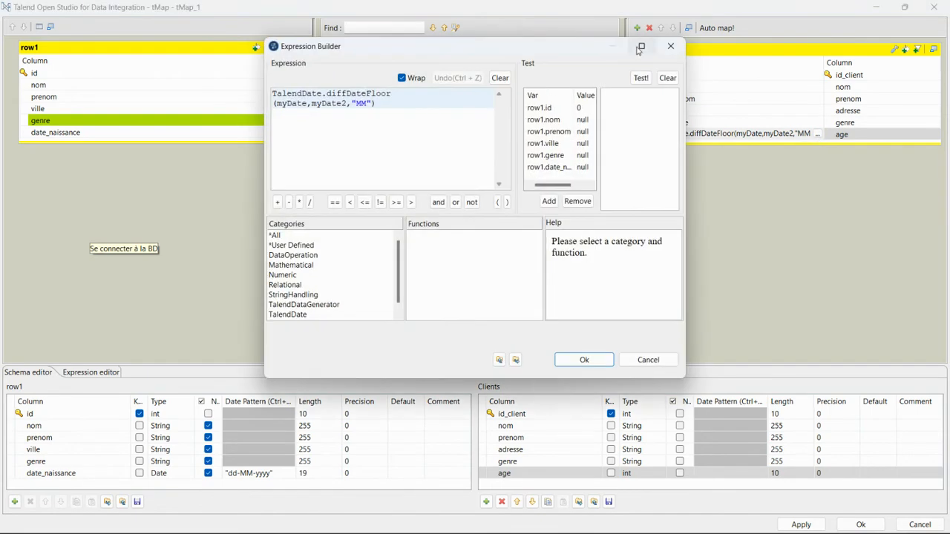
{"action": "left_click", "coordinate": [641, 46]}
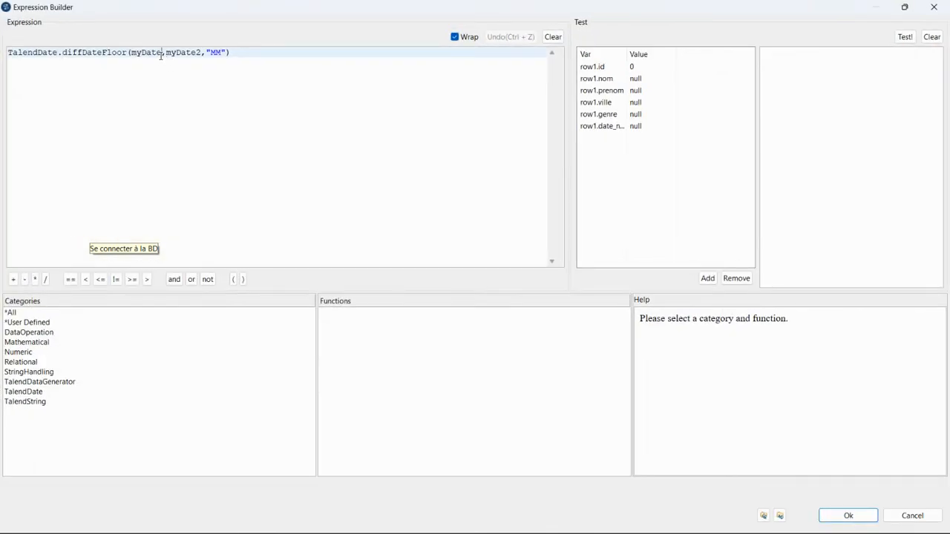
{"action": "key", "text": "BackSpace"}
{"action": "key", "text": "BackSpace"}
{"action": "key", "text": "BackSpace"}
{"action": "key", "text": "BackSpace"}
{"action": "key", "text": "BackSpace"}
{"action": "key", "text": "BackSpace"}
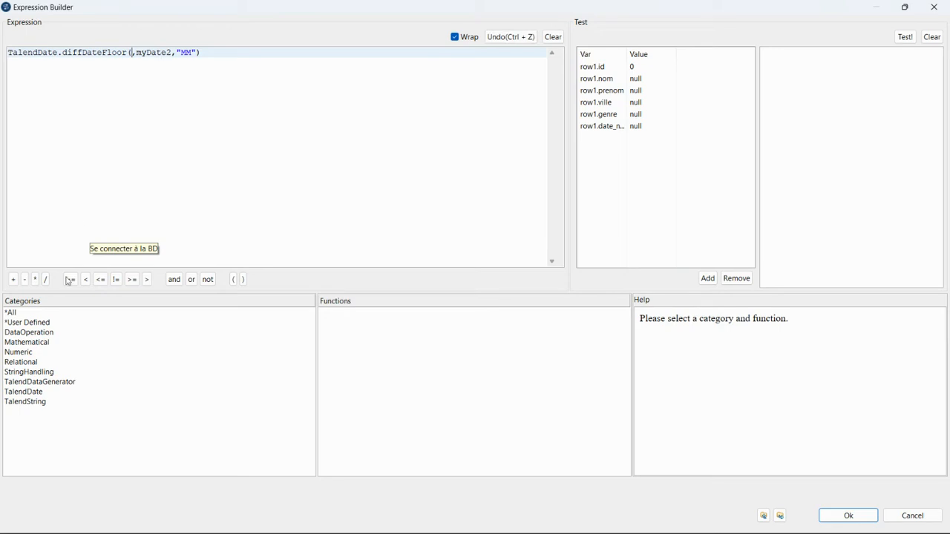
{"action": "left_click", "coordinate": [38, 391]}
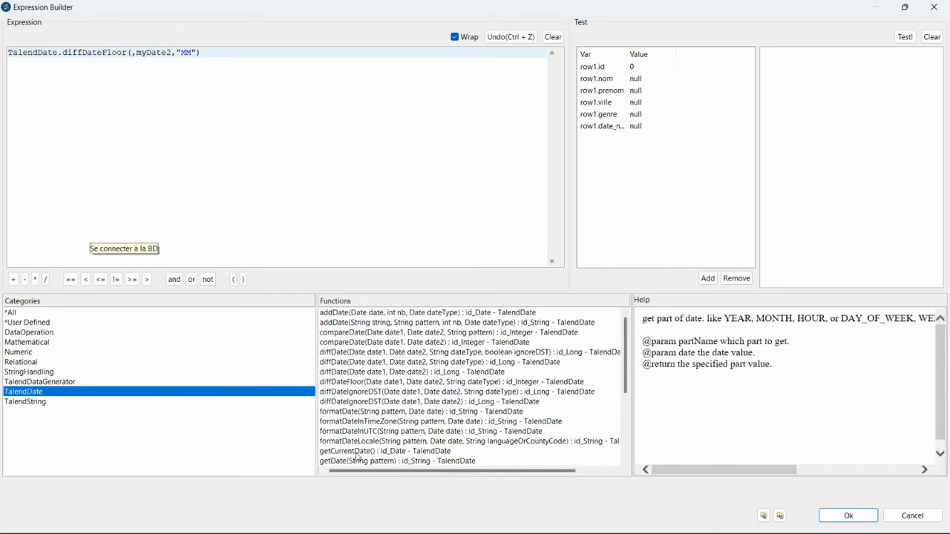
{"action": "left_click", "coordinate": [357, 451]}
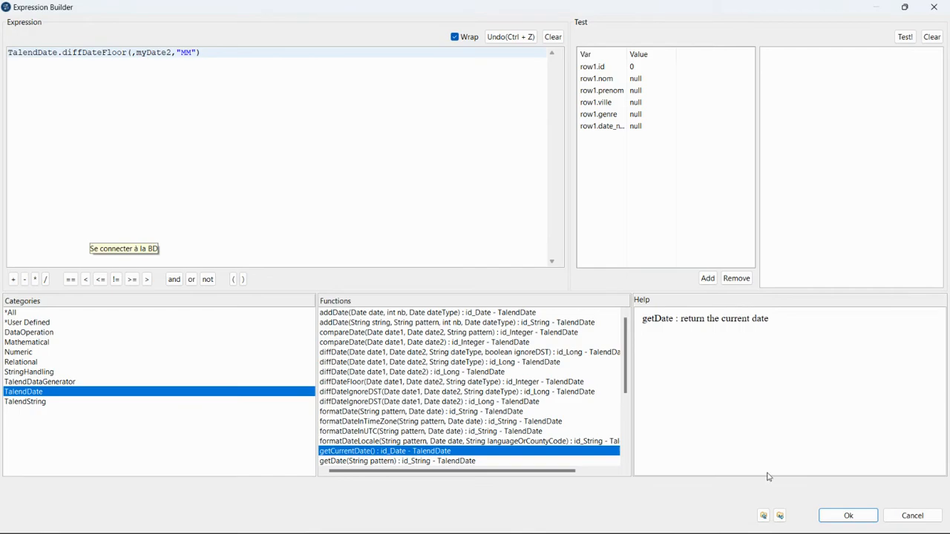
{"action": "left_click", "coordinate": [848, 515]}
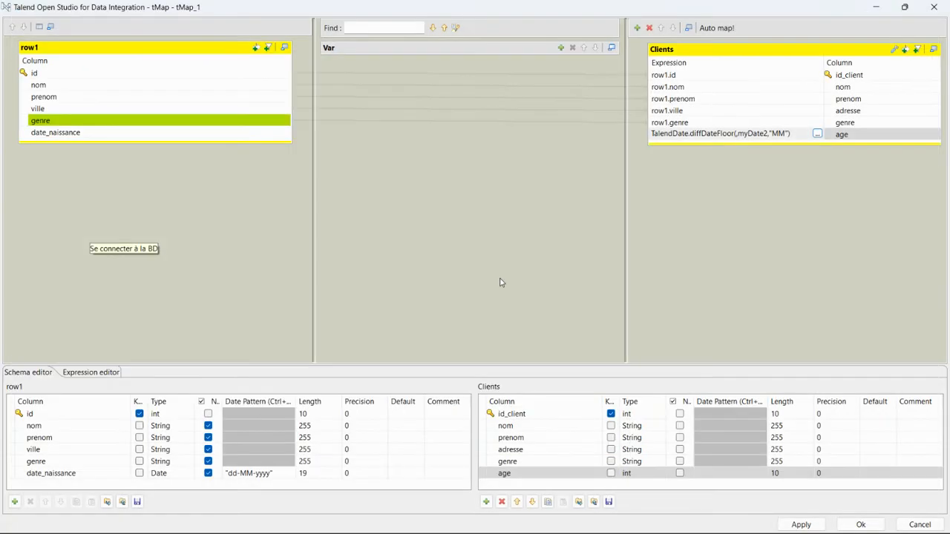
Fill diffDateFloor's arguments with getCurrentDate(), row1.date_naissance and "yyyy", then apply
{"action": "left_click", "coordinate": [817, 133]}
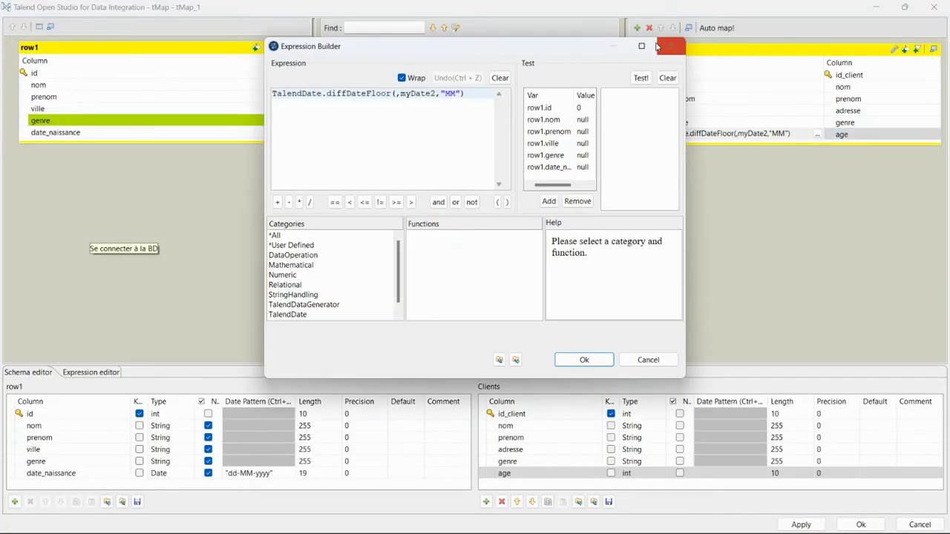
{"action": "left_click", "coordinate": [631, 52]}
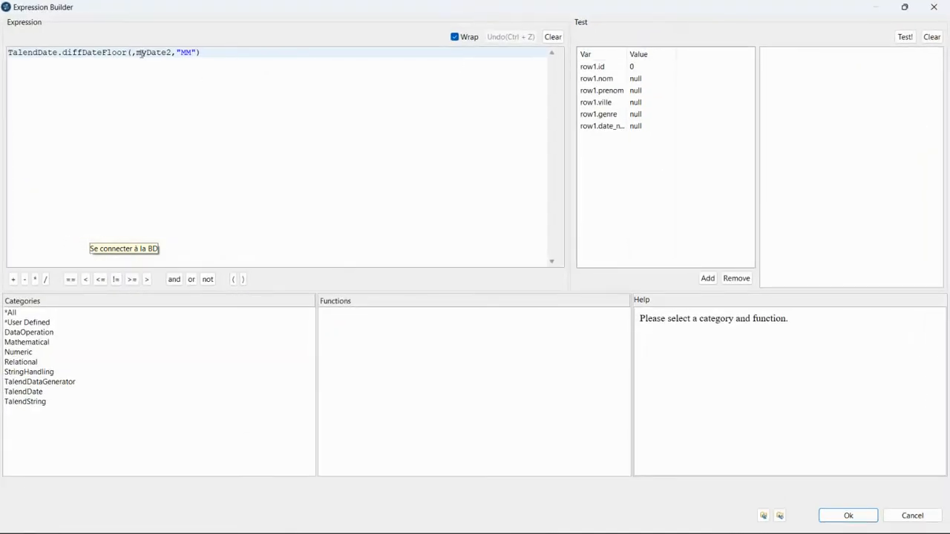
{"action": "left_click", "coordinate": [26, 392]}
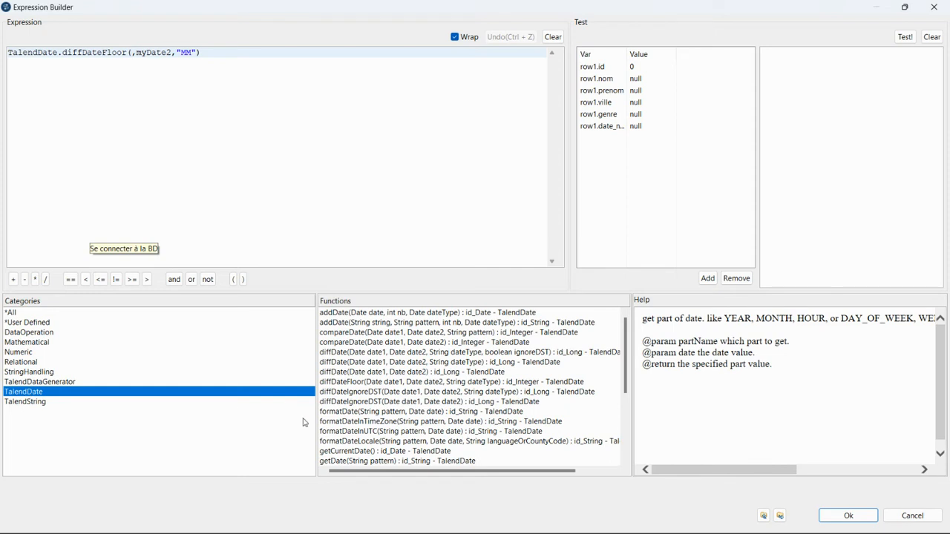
{"action": "double_click", "coordinate": [373, 454]}
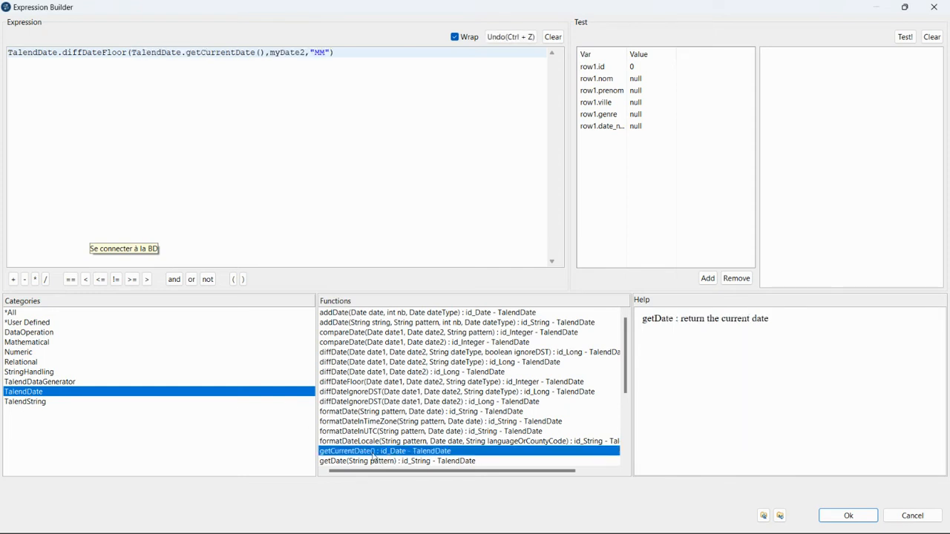
{"action": "key", "text": "BackSpace"}
{"action": "key", "text": "BackSpace"}
{"action": "key", "text": "BackSpace"}
{"action": "key", "text": "BackSpace"}
{"action": "key", "text": "BackSpace"}
{"action": "key", "text": "BackSpace"}
{"action": "key", "text": "BackSpace"}
{"action": "key", "text": "ctrl+v"}
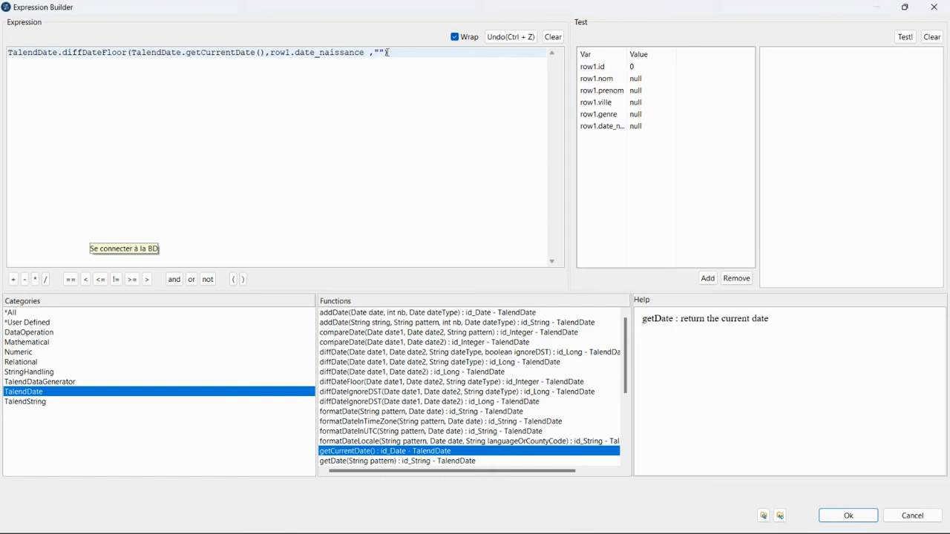
{"action": "type", "text": "yyyy"}
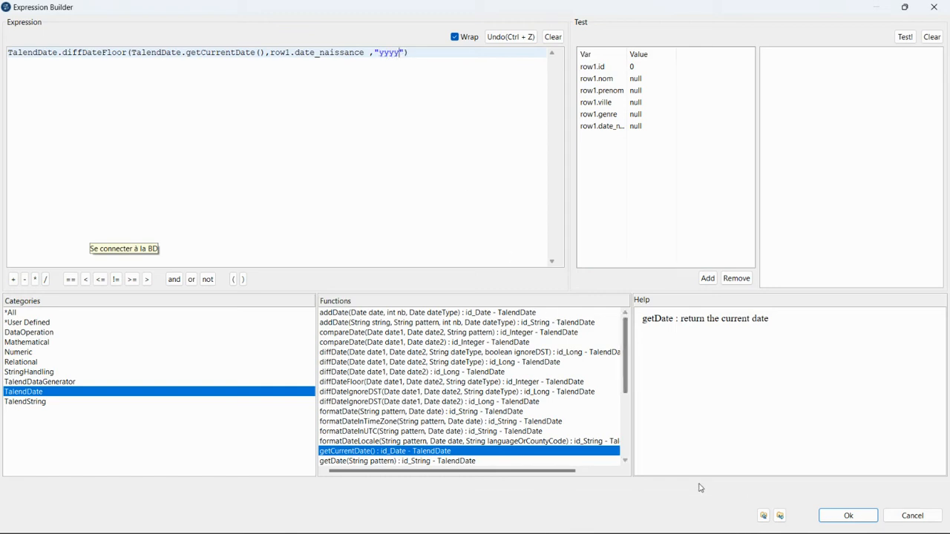
{"action": "left_click", "coordinate": [846, 515]}
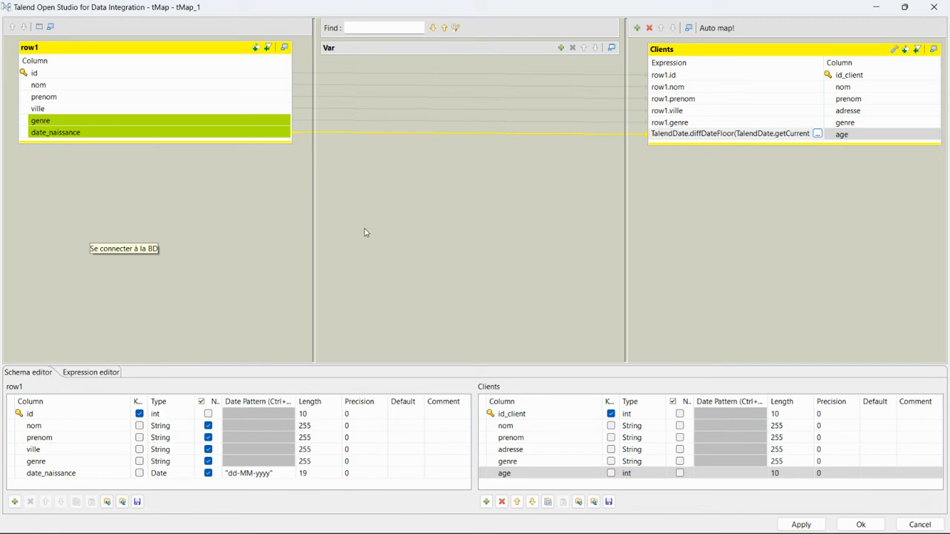
Apply the tMap changes and run AlimenterTableDimensionClient, loading 100 rows into dim_clients
{"action": "left_click", "coordinate": [800, 524]}
{"action": "left_click", "coordinate": [860, 525]}
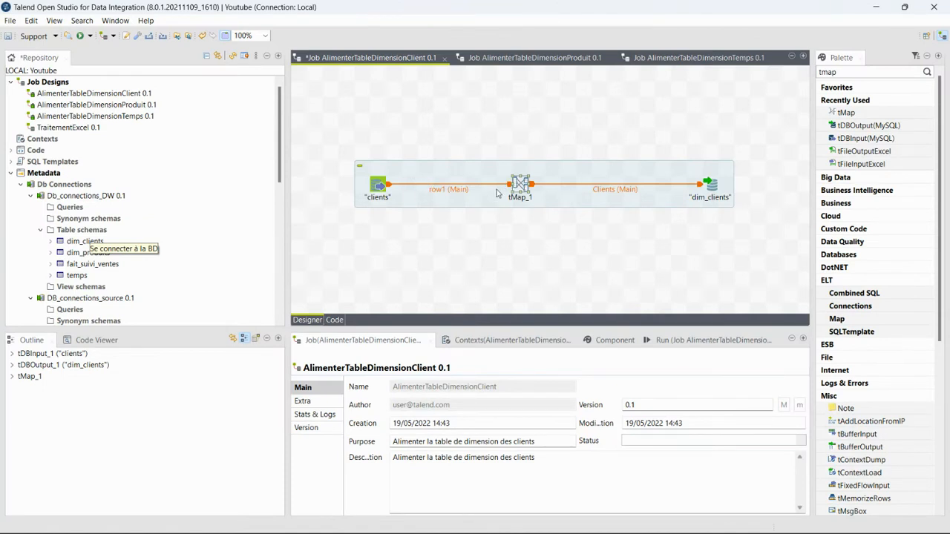
{"action": "left_click", "coordinate": [81, 40]}
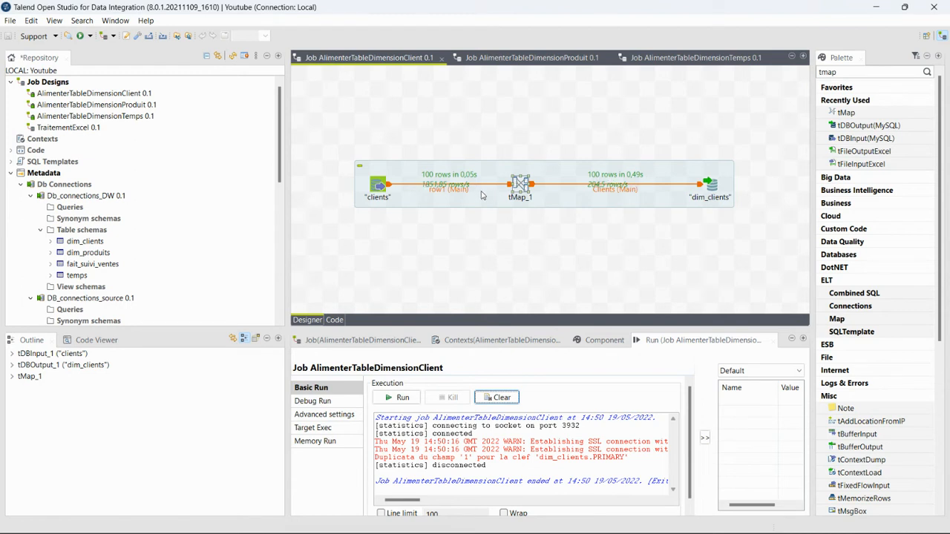
{"action": "scroll", "coordinate": [485, 387], "scroll_direction": "down", "scroll_amount": 1}
{"action": "mouse_move", "coordinate": [565, 523]}
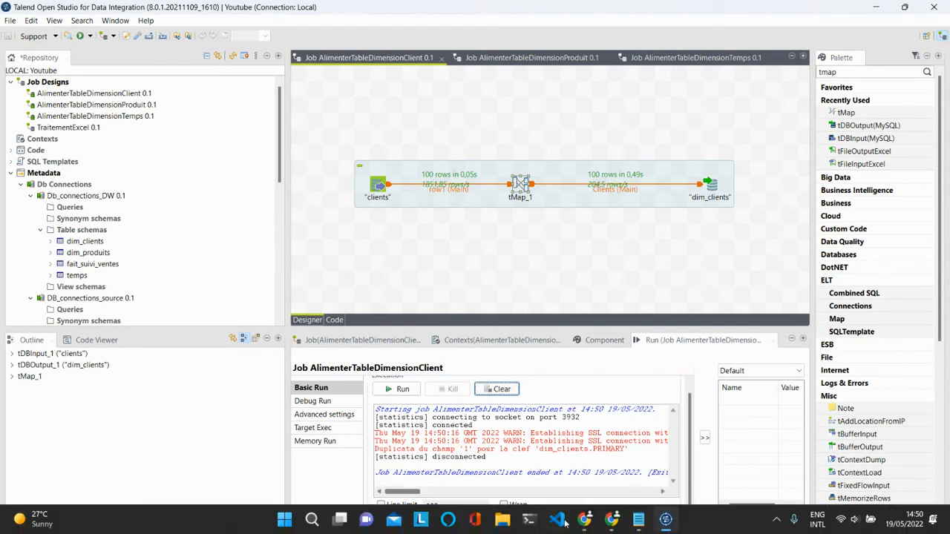
{"action": "mouse_move", "coordinate": [618, 524]}
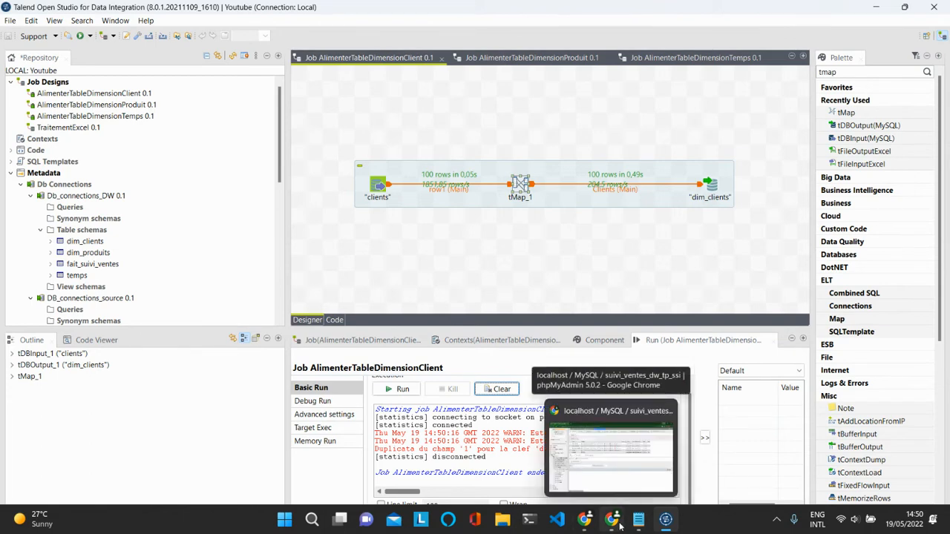
Browse dim_clients in phpMyAdmin and scroll through its 100 rows with computed ages
{"action": "left_click", "coordinate": [613, 467]}
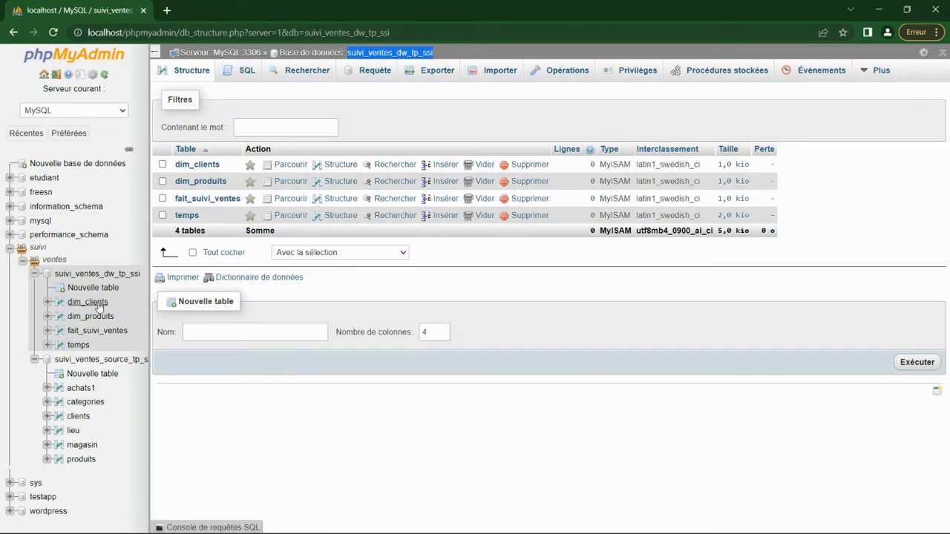
{"action": "left_click", "coordinate": [99, 306]}
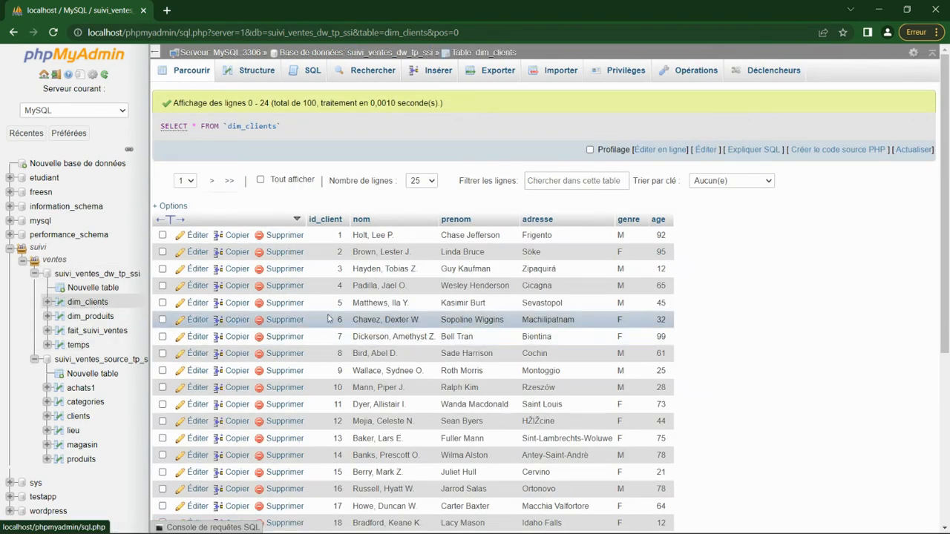
{"action": "scroll", "coordinate": [327, 318], "scroll_direction": "down", "scroll_amount": 1}
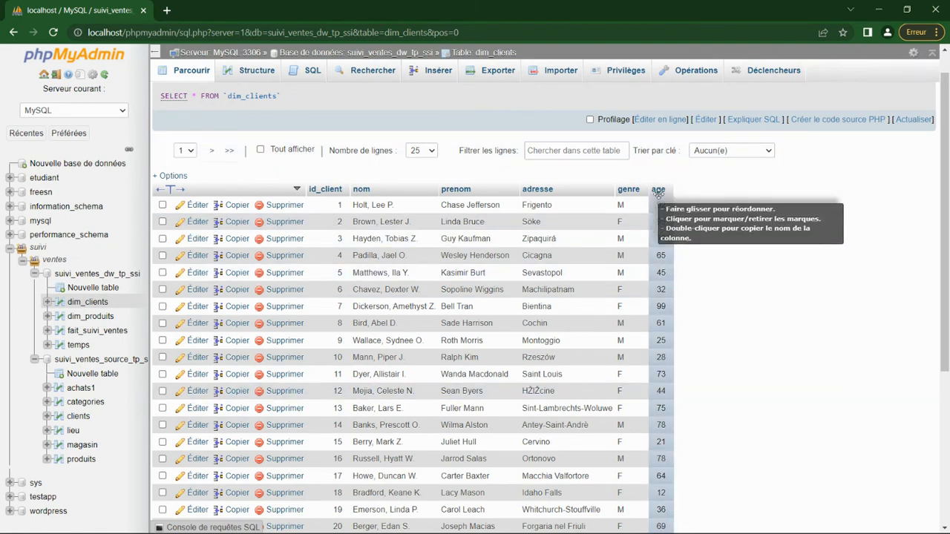
{"action": "scroll", "coordinate": [646, 282], "scroll_direction": "down", "scroll_amount": 3}
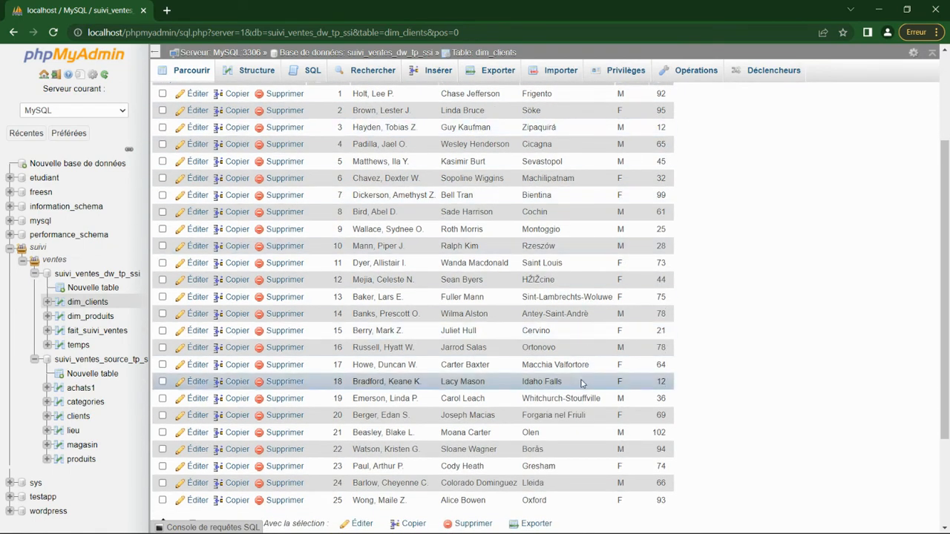
{"action": "scroll", "coordinate": [593, 378], "scroll_direction": "down", "scroll_amount": 3}
{"action": "scroll", "coordinate": [582, 384], "scroll_direction": "up", "scroll_amount": 5}
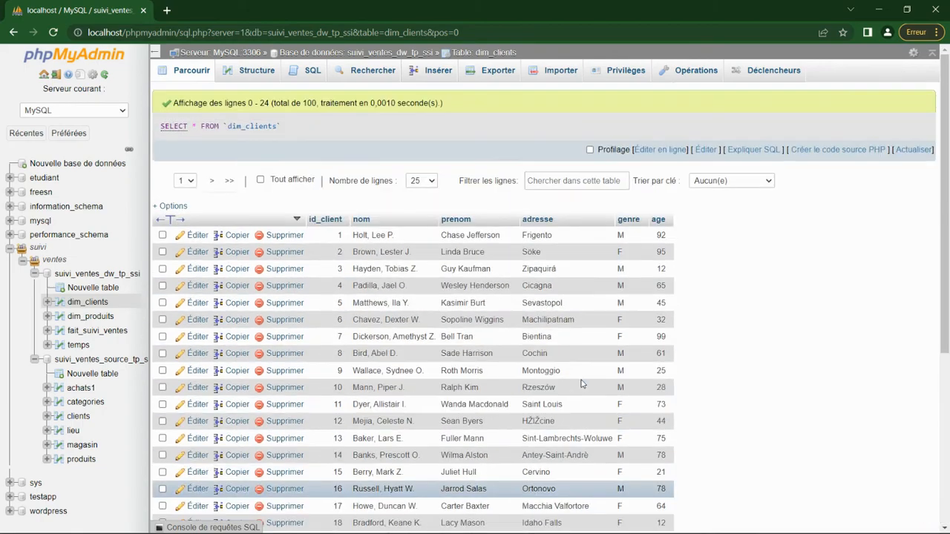
In the AlimenterTableDimensionProduit job, add produits and categories as database input components
{"action": "left_click", "coordinate": [886, 7]}
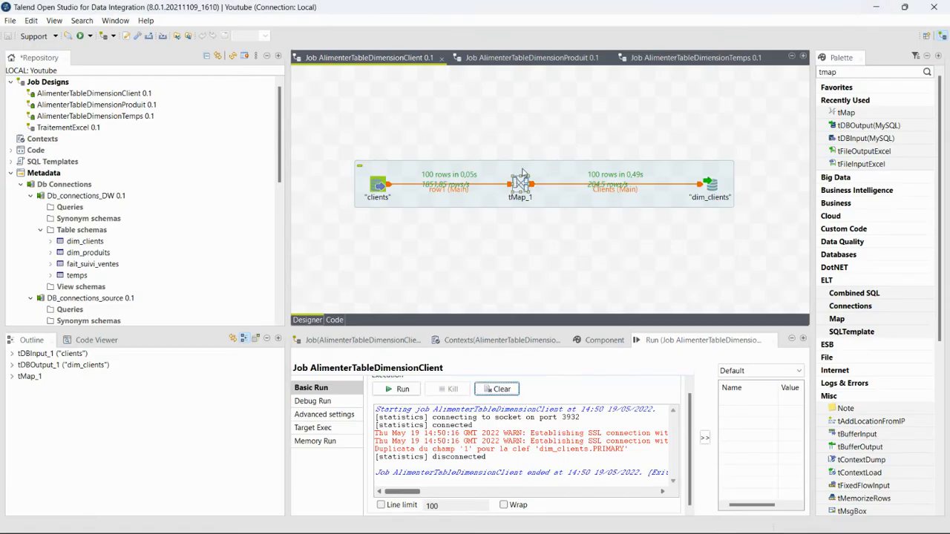
{"action": "double_click", "coordinate": [515, 62]}
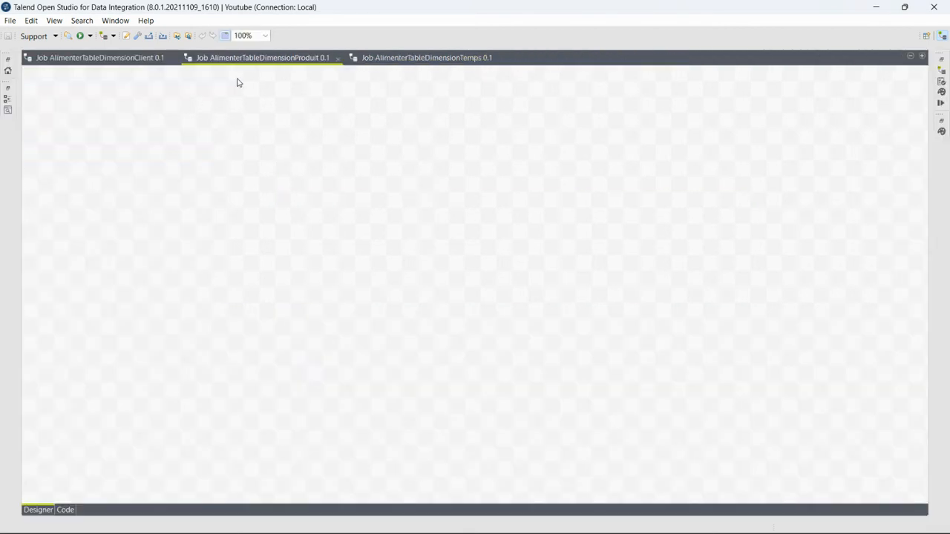
{"action": "double_click", "coordinate": [264, 59]}
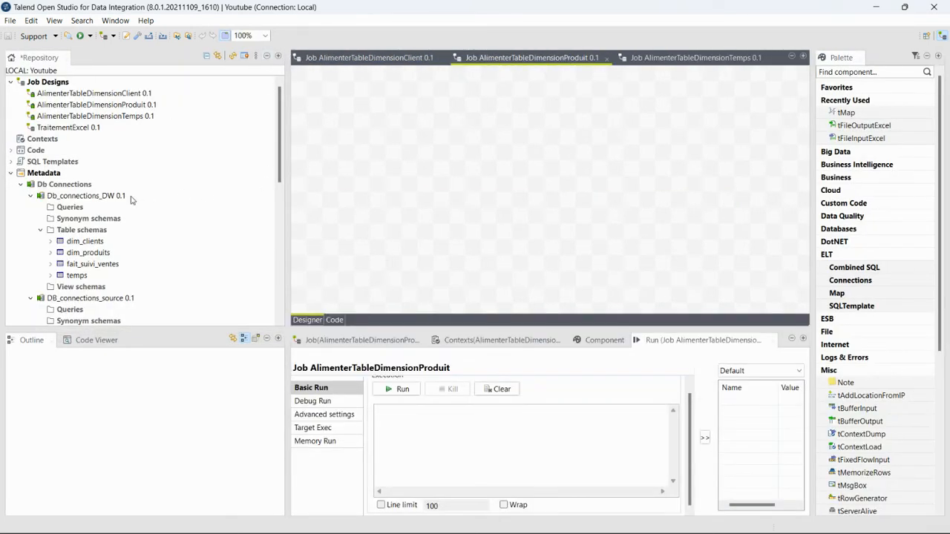
{"action": "scroll", "coordinate": [89, 257], "scroll_direction": "down", "scroll_amount": 3}
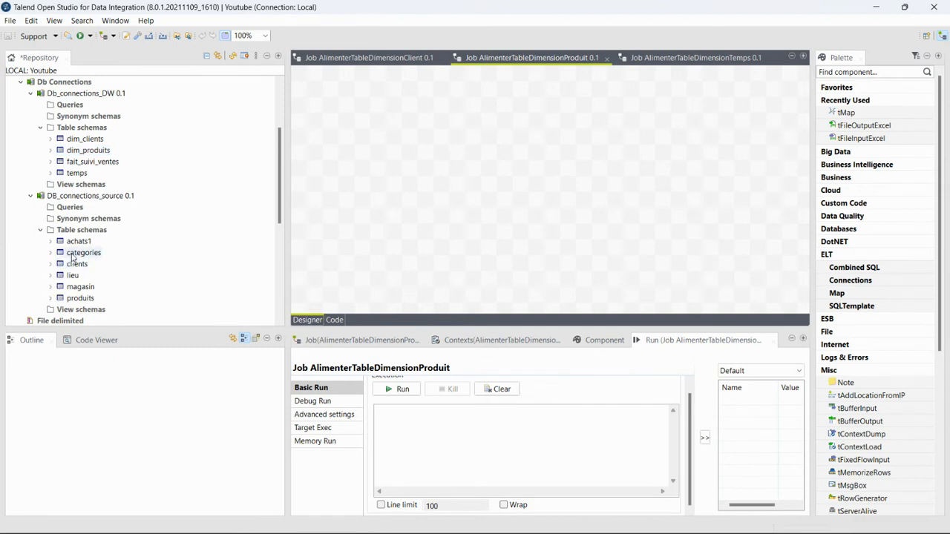
{"action": "left_click_drag", "start_coordinate": [79, 298], "coordinate": [367, 177]}
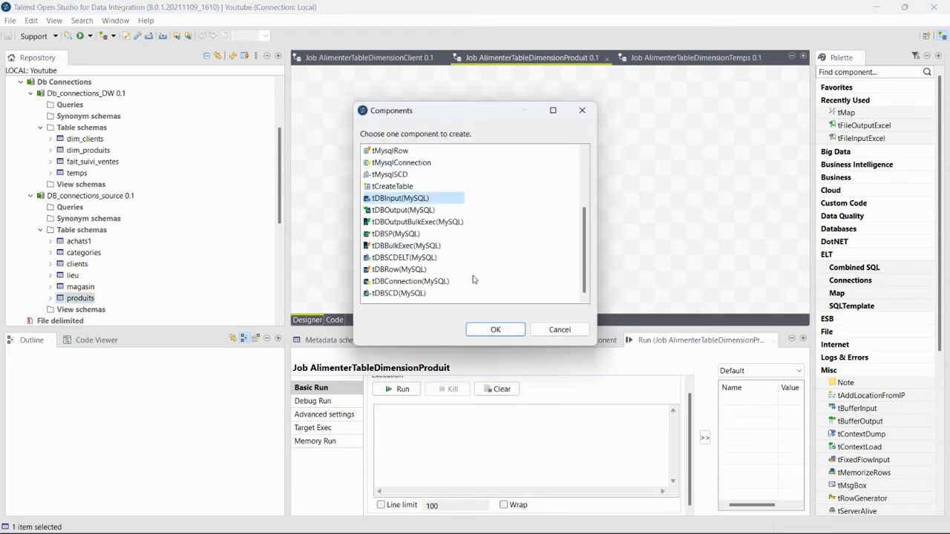
{"action": "left_click", "coordinate": [493, 330]}
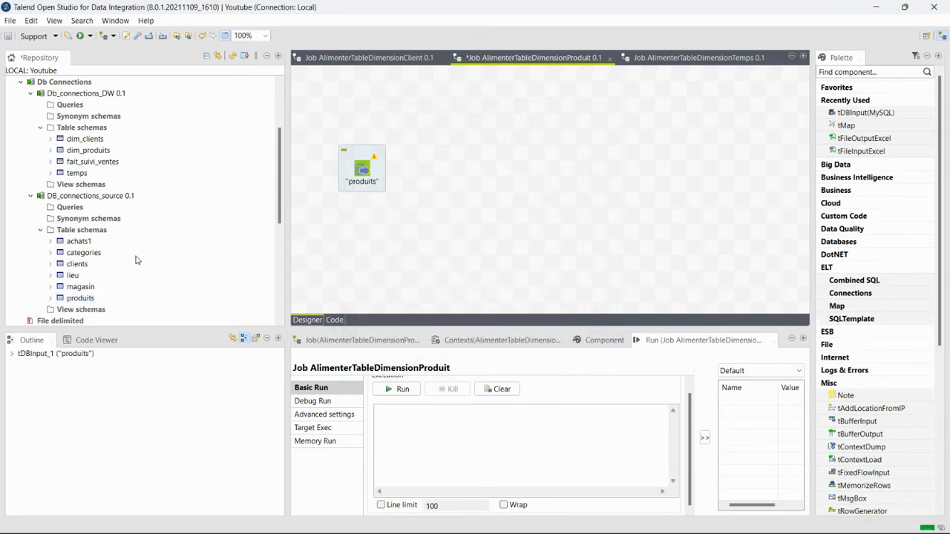
{"action": "left_click_drag", "start_coordinate": [90, 257], "coordinate": [391, 270]}
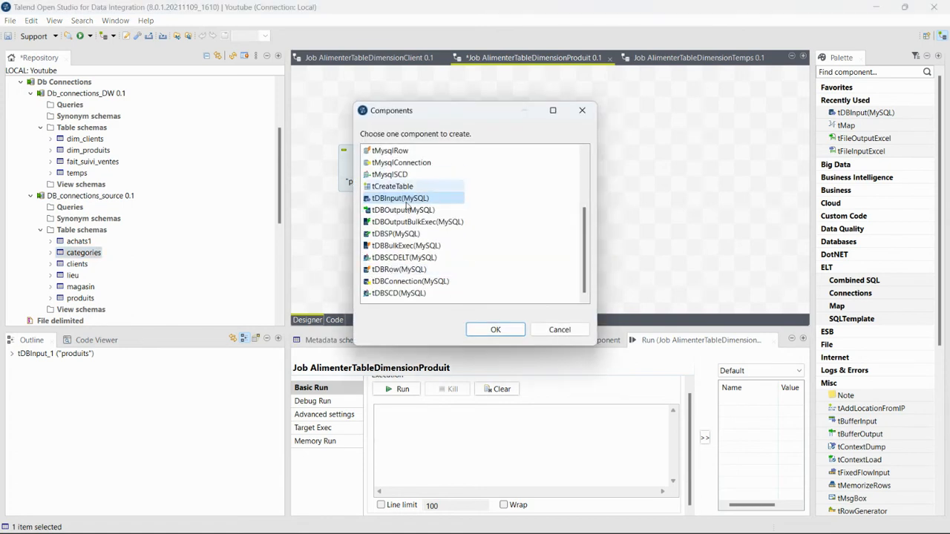
{"action": "left_click", "coordinate": [494, 330]}
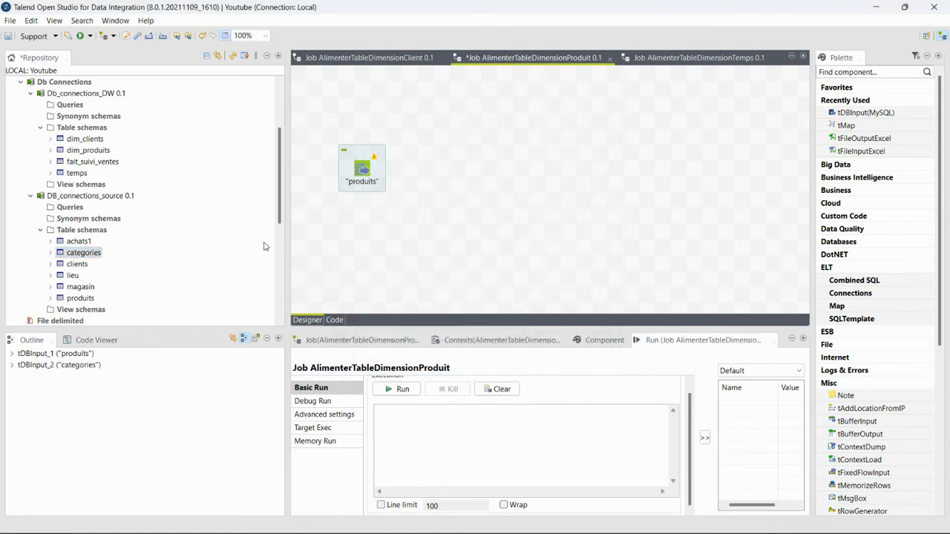
Add dim_produits as a database output on the right and a tMap in the middle
{"action": "scroll", "coordinate": [41, 250], "scroll_direction": "up", "scroll_amount": 3}
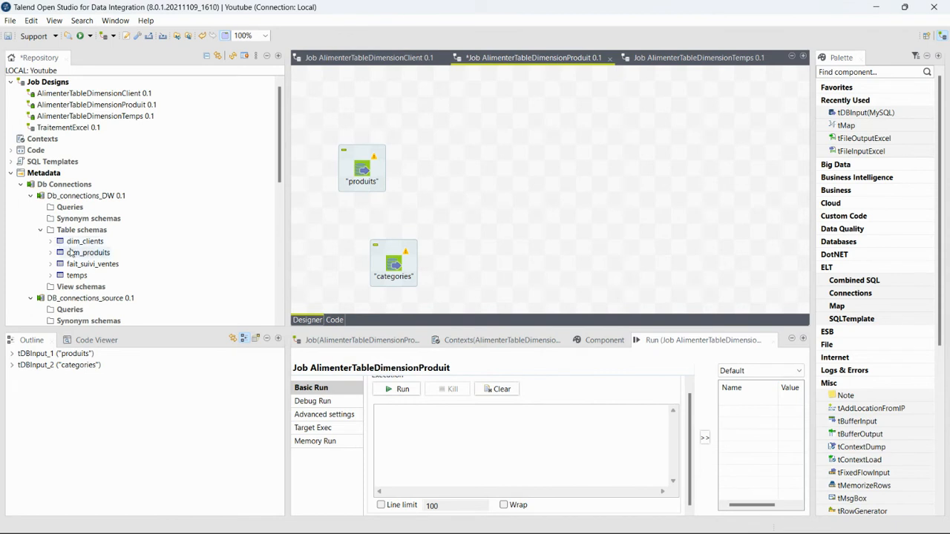
{"action": "left_click", "coordinate": [74, 254]}
{"action": "left_click_drag", "start_coordinate": [72, 254], "coordinate": [705, 199]}
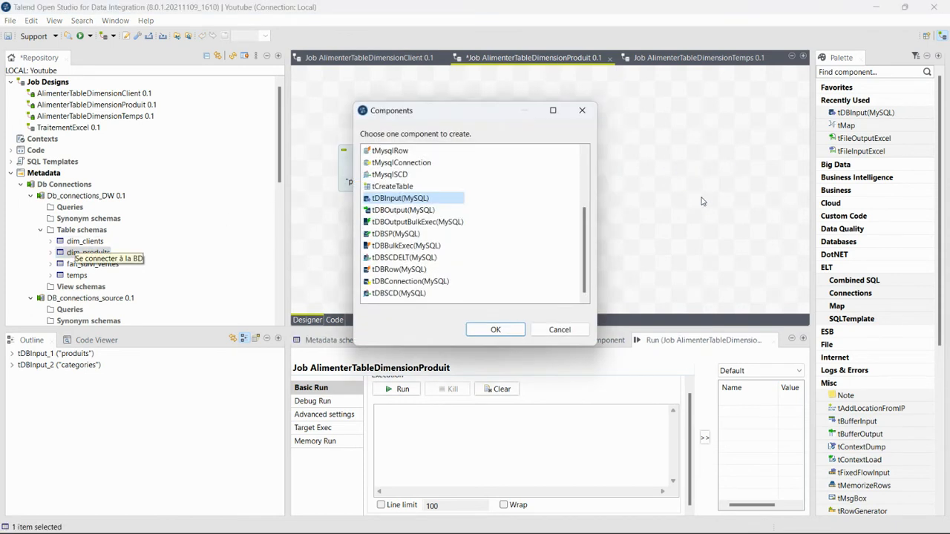
{"action": "left_click", "coordinate": [403, 211]}
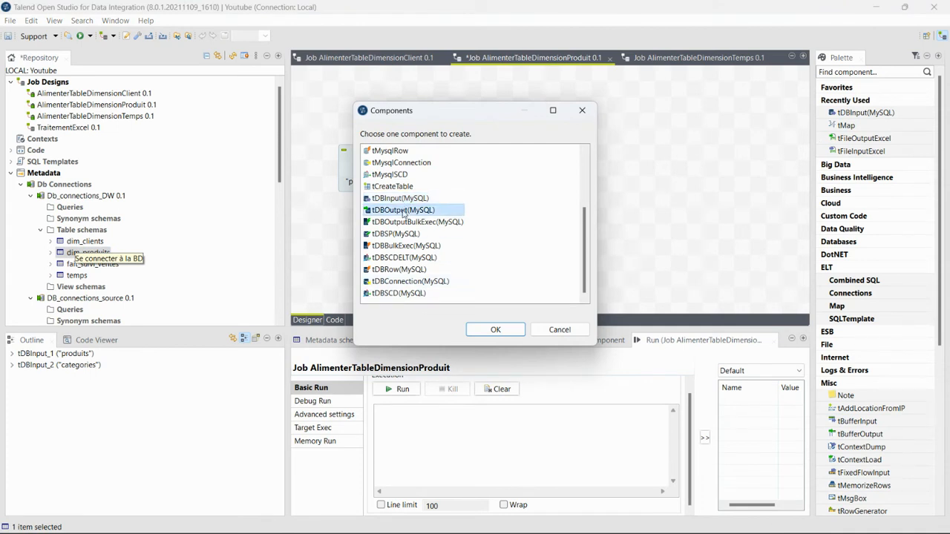
{"action": "left_click", "coordinate": [488, 331]}
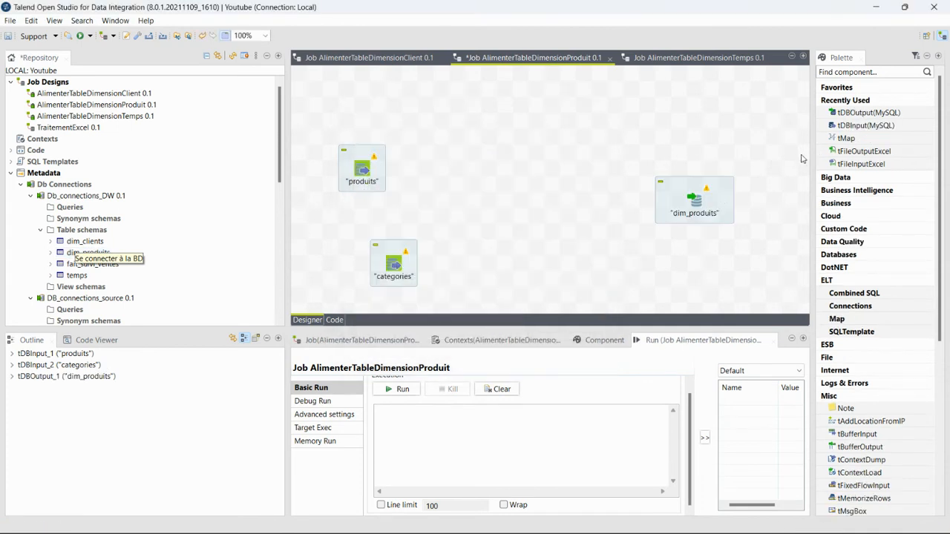
{"action": "left_click_drag", "start_coordinate": [846, 139], "coordinate": [527, 197]}
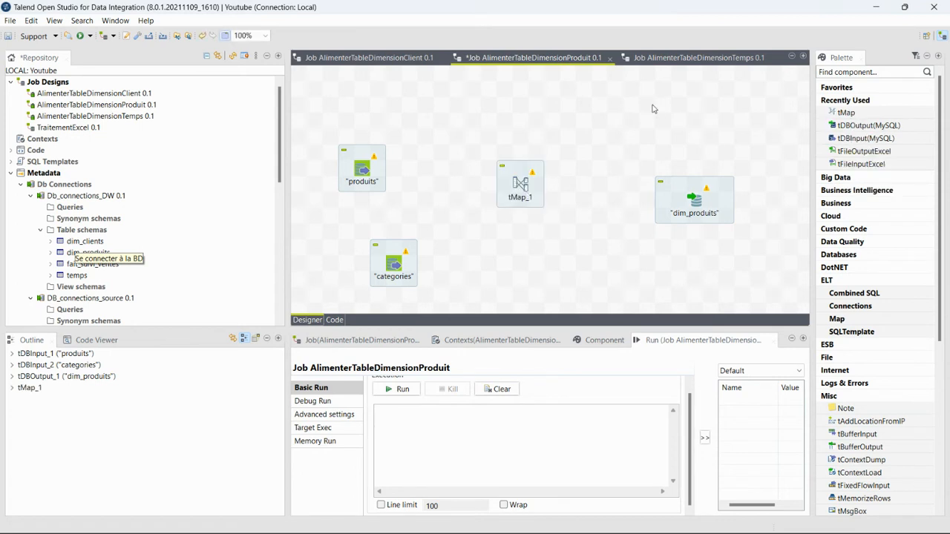
Link produits to tMap_1 as the main flow and categories as the lookup
{"action": "right_click", "coordinate": [366, 171]}
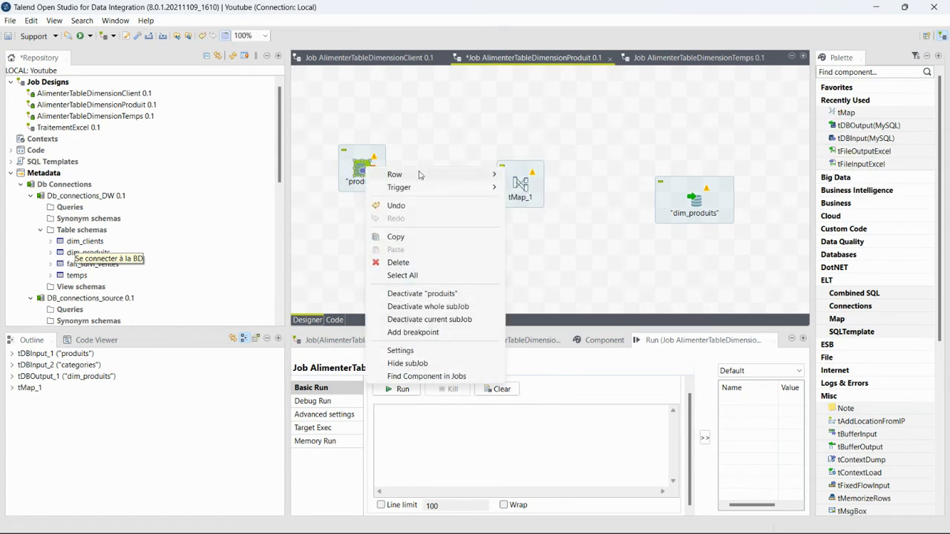
{"action": "mouse_move", "coordinate": [419, 175]}
{"action": "left_click", "coordinate": [536, 175]}
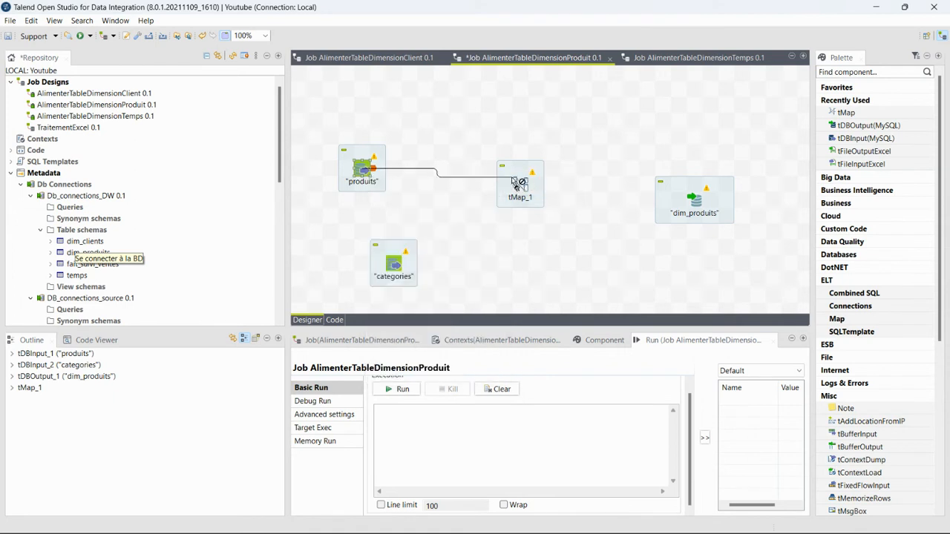
{"action": "left_click", "coordinate": [520, 184]}
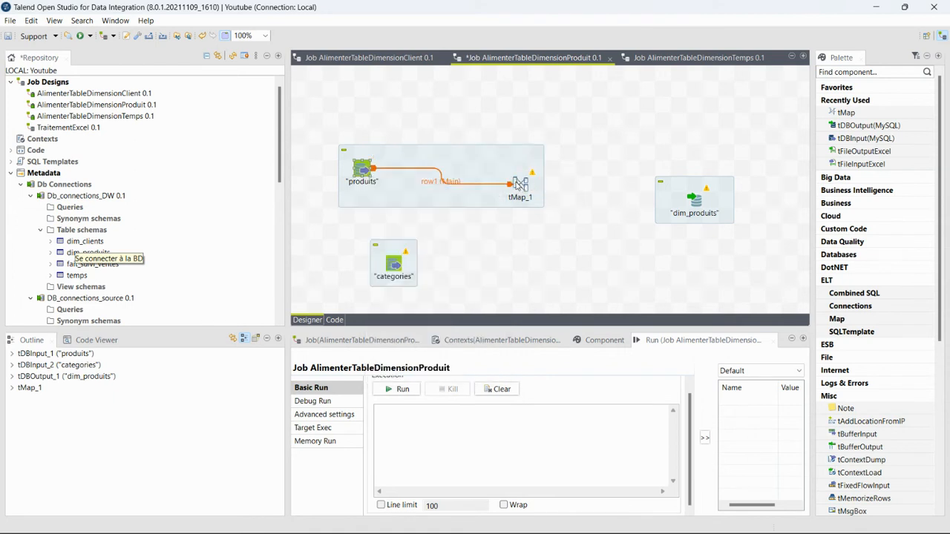
{"action": "right_click", "coordinate": [395, 264]}
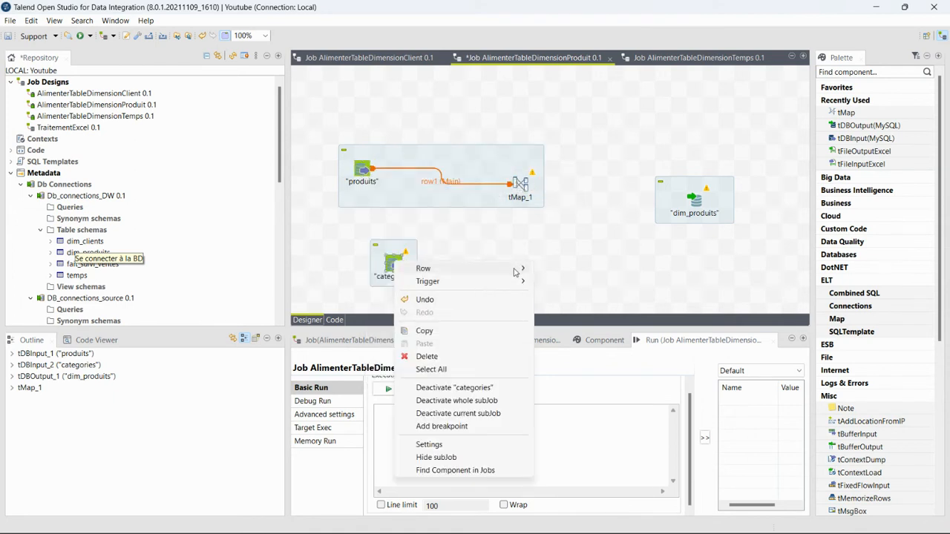
{"action": "mouse_move", "coordinate": [514, 270]}
{"action": "left_click", "coordinate": [560, 269]}
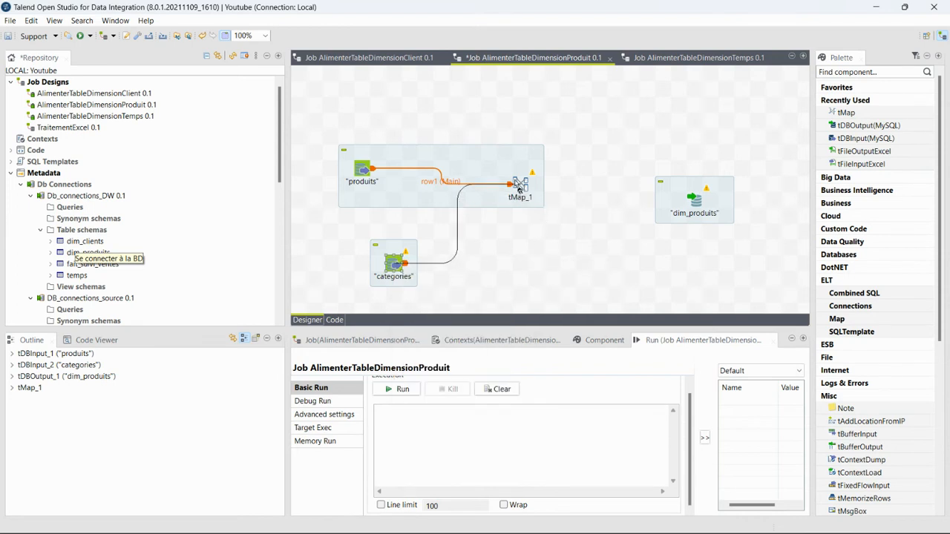
{"action": "left_click", "coordinate": [519, 187]}
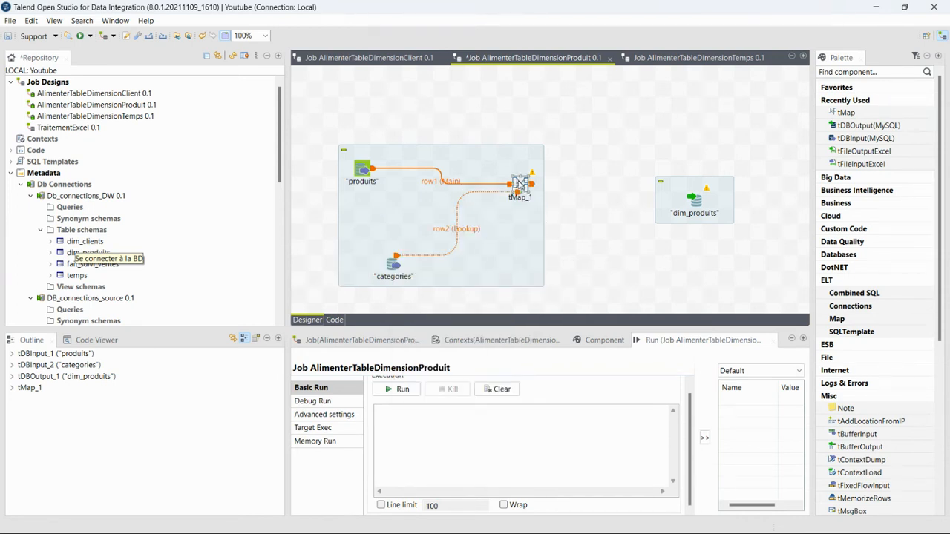
Create a main output named Produits from tMap_1 to dim_produits, using its schema
{"action": "right_click", "coordinate": [521, 183]}
{"action": "mouse_move", "coordinate": [577, 194]}
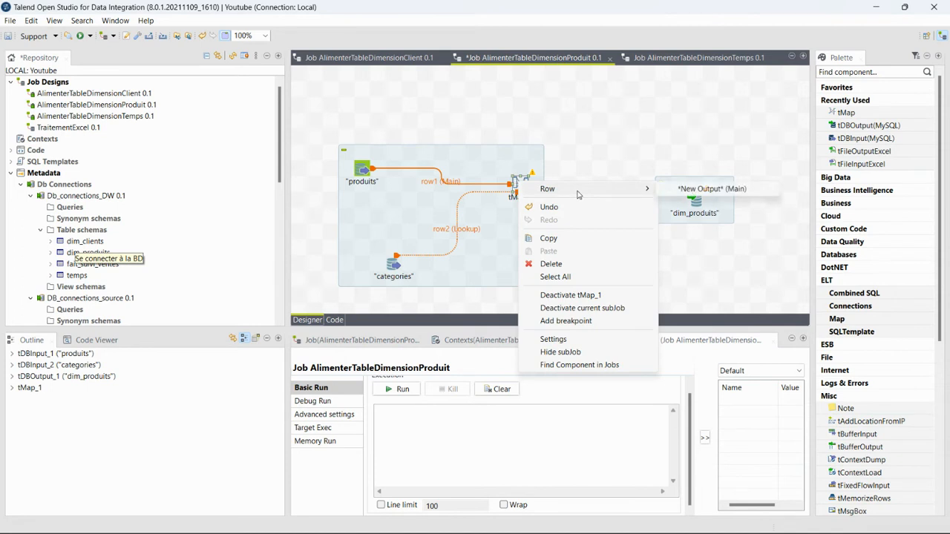
{"action": "left_click", "coordinate": [691, 191]}
{"action": "left_click", "coordinate": [695, 202]}
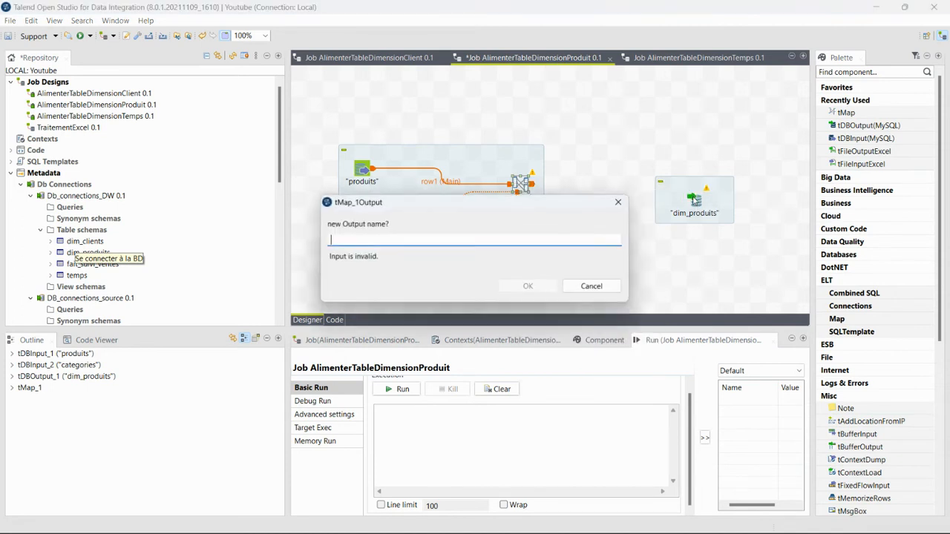
{"action": "type", "text": "Produits"}
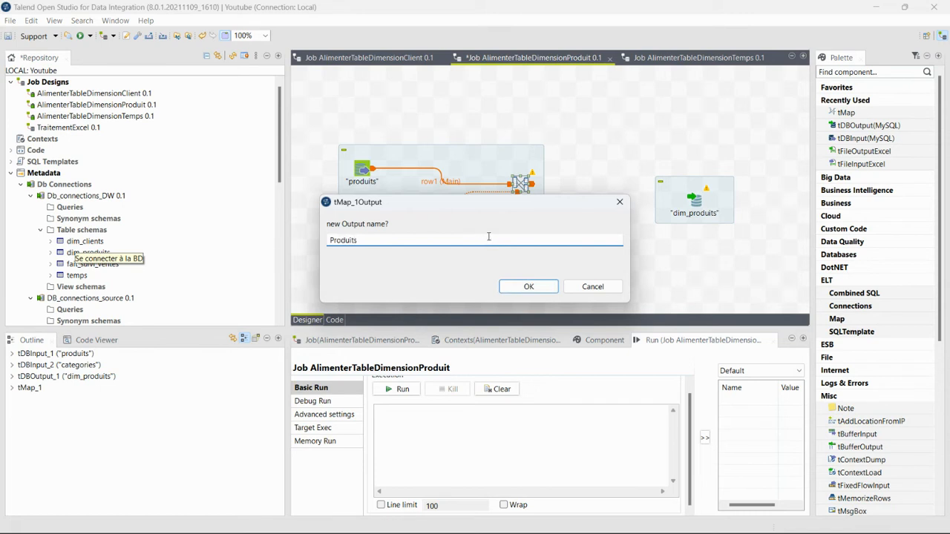
{"action": "left_click", "coordinate": [520, 286]}
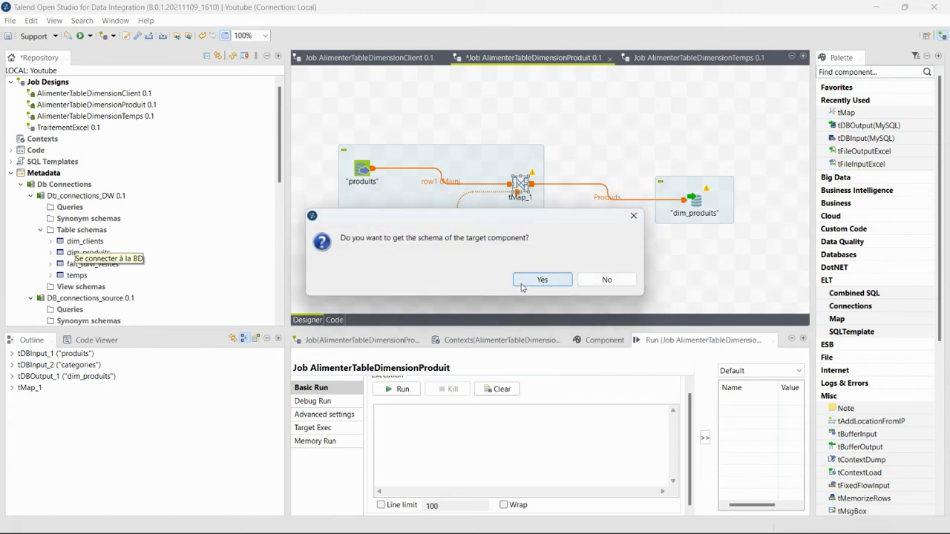
{"action": "left_click", "coordinate": [529, 286]}
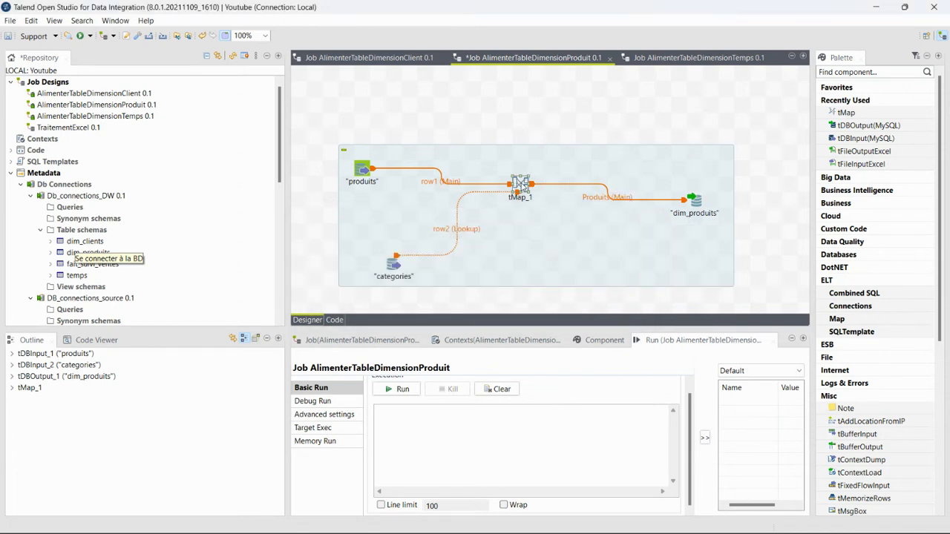
{"action": "double_click", "coordinate": [522, 184]}
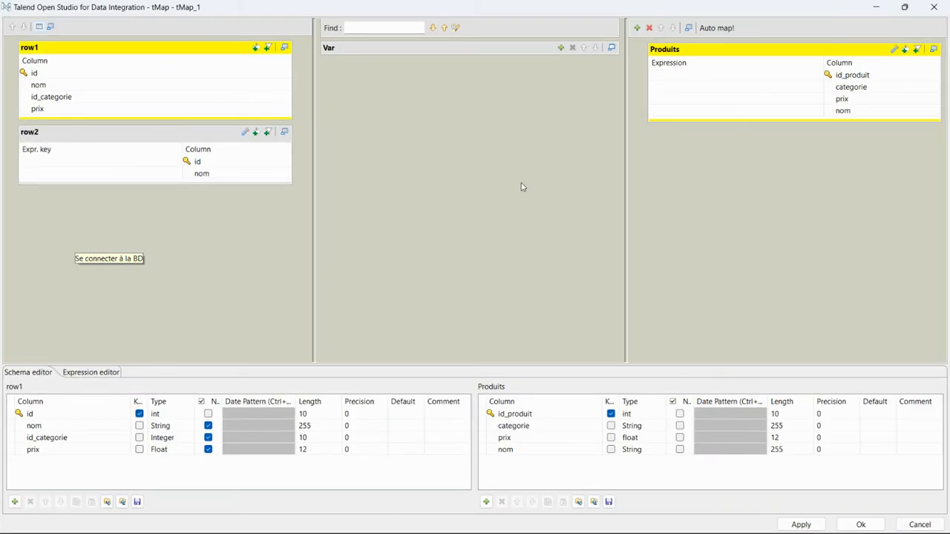
In tMap_1, map row1 id to id_produit, nom to nom and prix to prix
{"action": "left_click", "coordinate": [197, 77]}
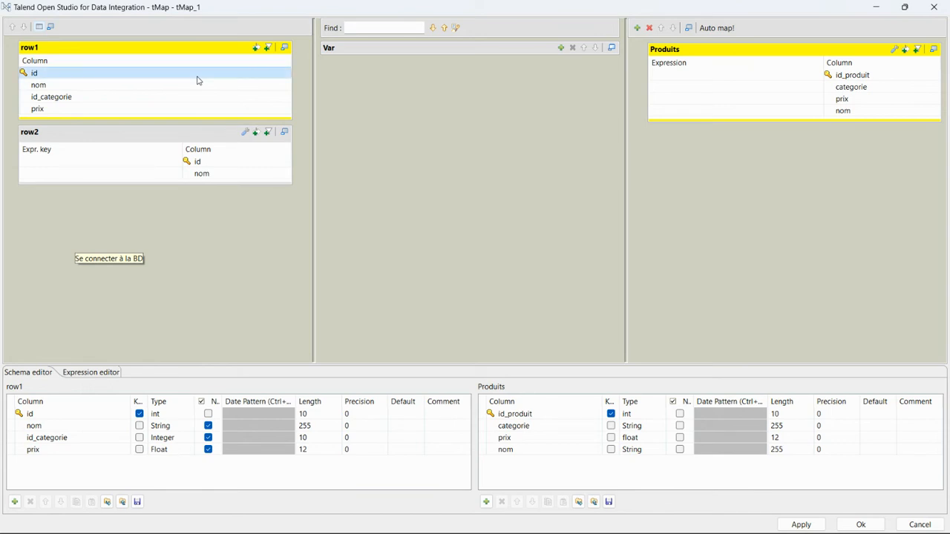
{"action": "left_click_drag", "start_coordinate": [197, 79], "coordinate": [706, 80]}
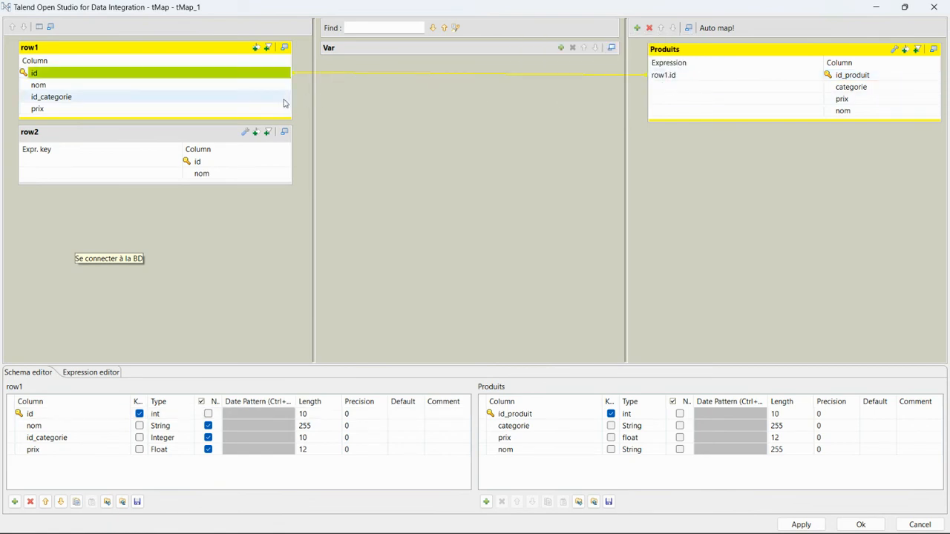
{"action": "left_click", "coordinate": [227, 90]}
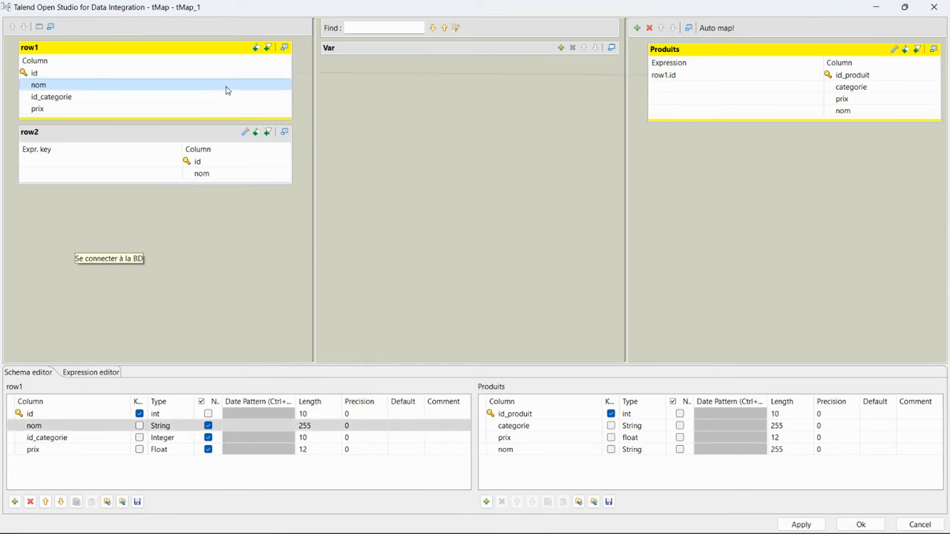
{"action": "left_click_drag", "start_coordinate": [227, 90], "coordinate": [697, 112]}
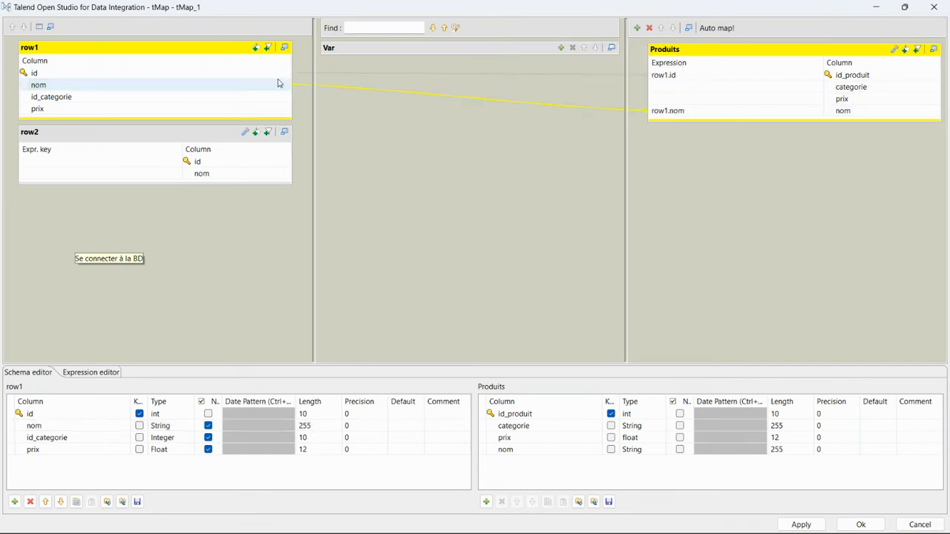
{"action": "left_click_drag", "start_coordinate": [268, 114], "coordinate": [710, 102]}
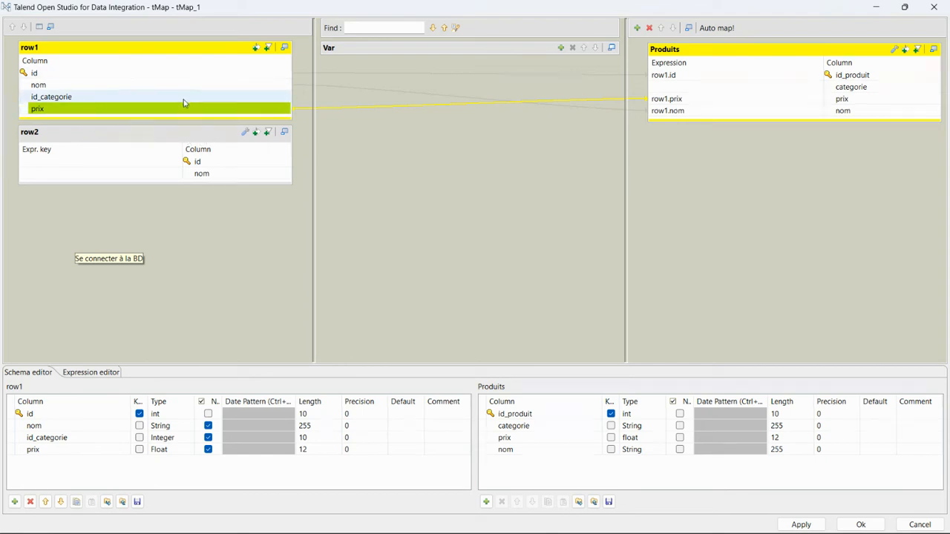
{"action": "left_click", "coordinate": [134, 98]}
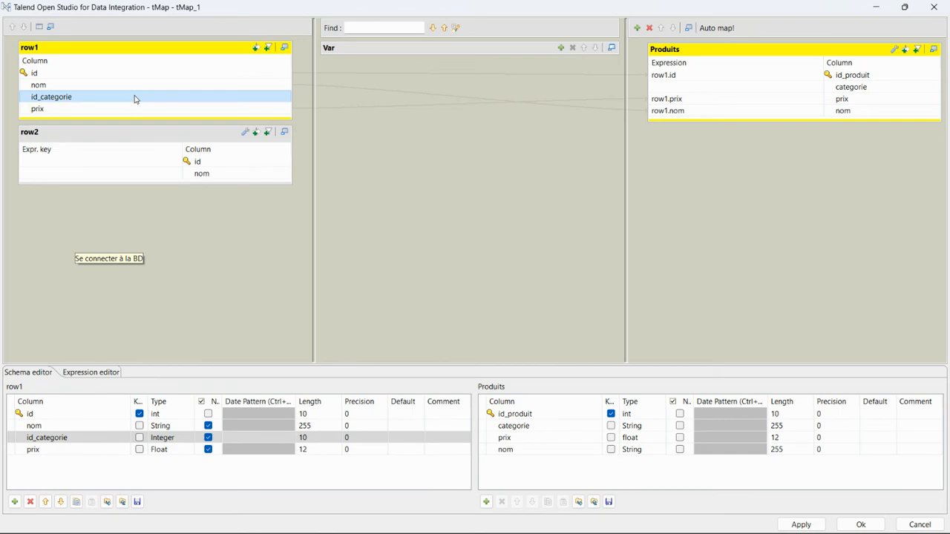
Join row2 categories on row1.id_categorie and set its Join Model to Inner Join
{"action": "left_click_drag", "start_coordinate": [134, 99], "coordinate": [39, 165]}
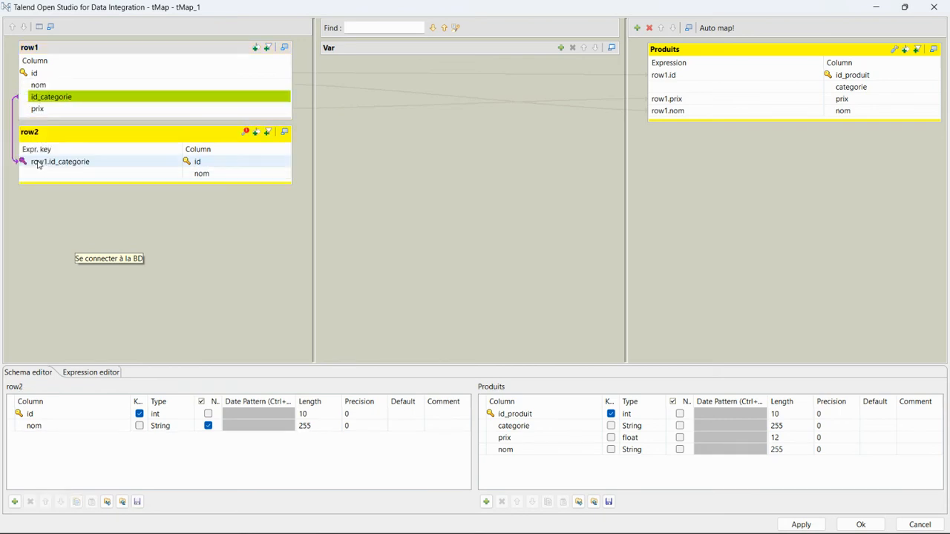
{"action": "left_click", "coordinate": [137, 166]}
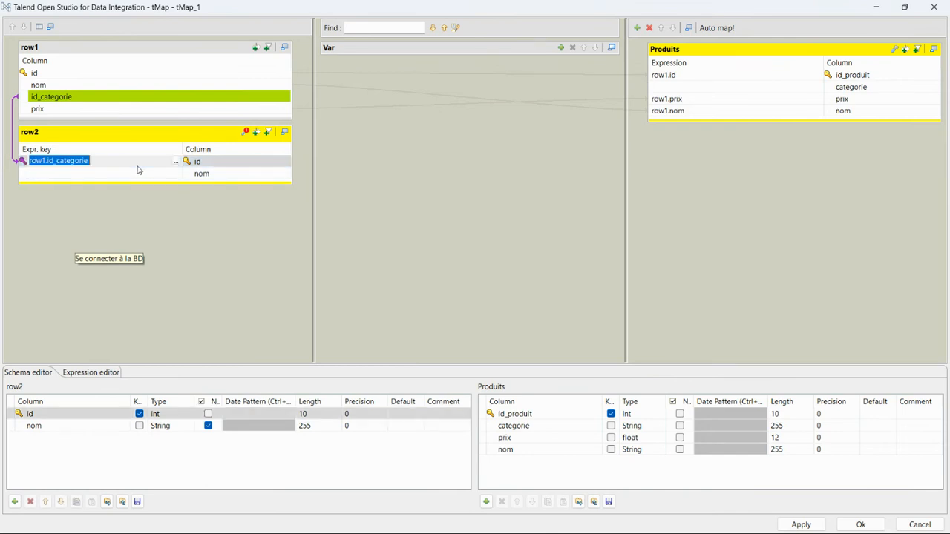
{"action": "left_click", "coordinate": [247, 133]}
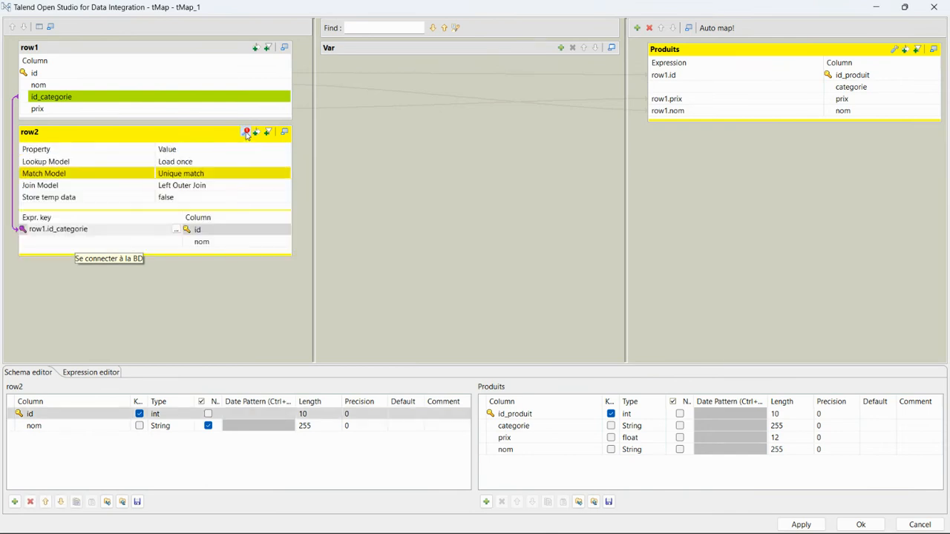
{"action": "left_click", "coordinate": [101, 175]}
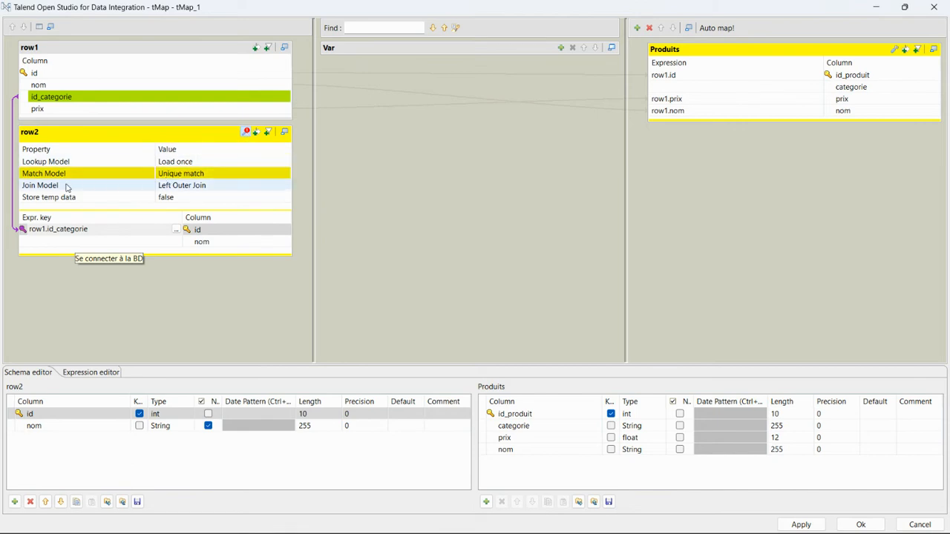
{"action": "left_click", "coordinate": [214, 190]}
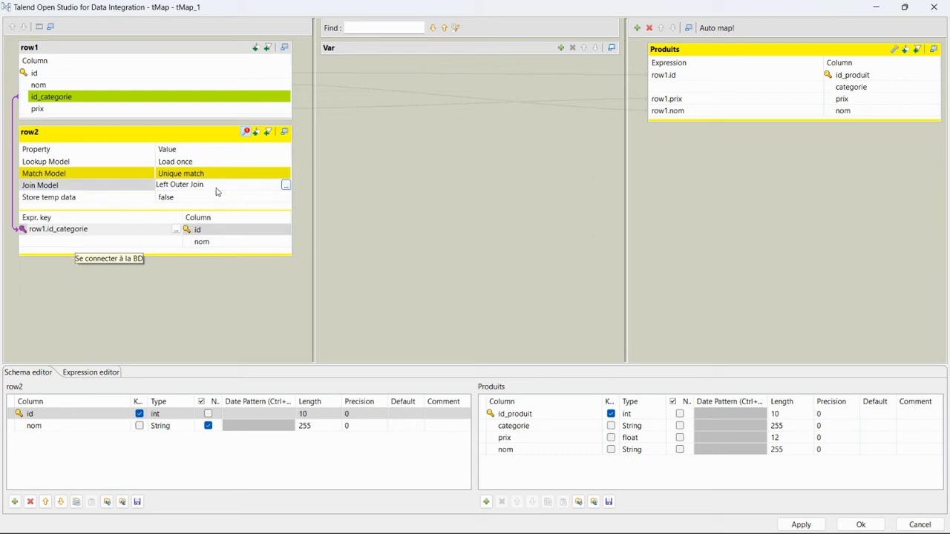
{"action": "left_click", "coordinate": [287, 187]}
{"action": "left_click", "coordinate": [444, 230]}
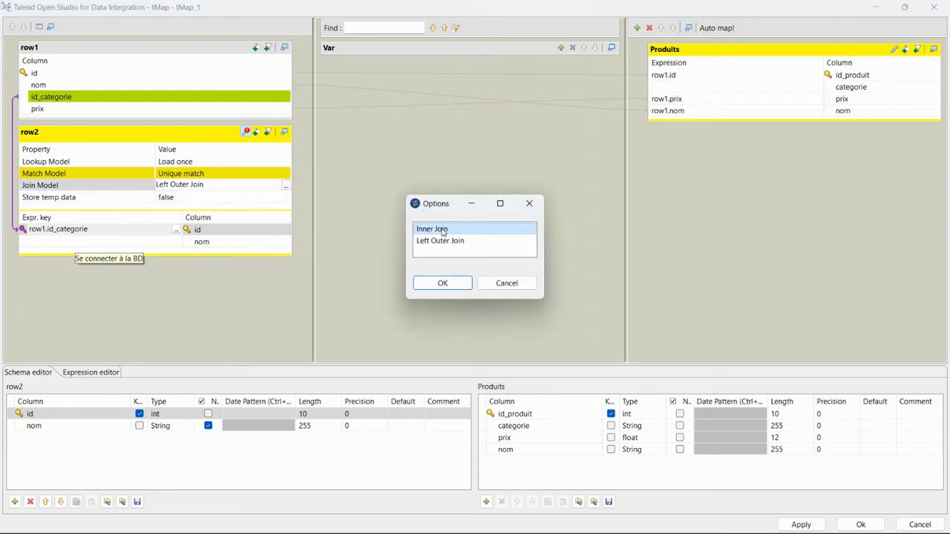
{"action": "left_click", "coordinate": [442, 283]}
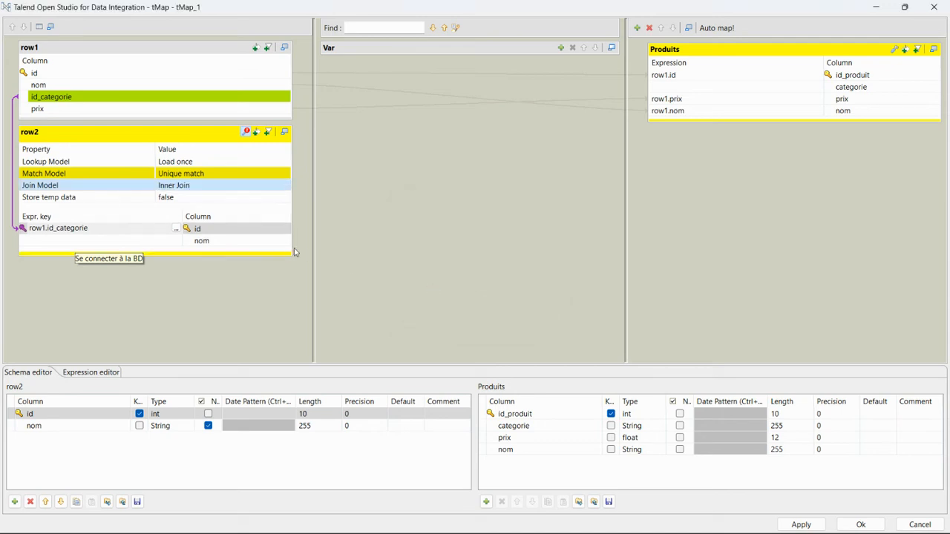
Map row2.nom to the categorie output column and apply the mapping
{"action": "left_click", "coordinate": [251, 242]}
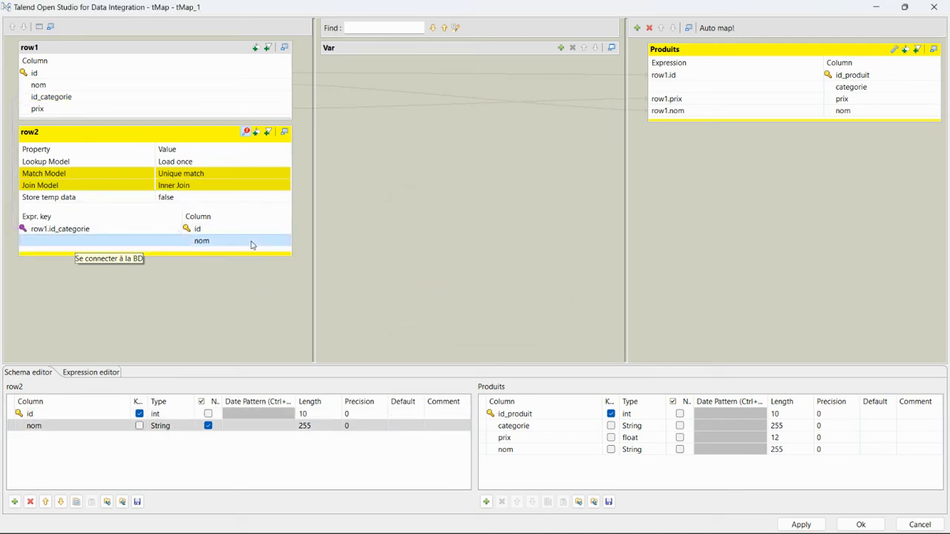
{"action": "mouse_move", "coordinate": [251, 244]}
{"action": "left_mouse_down"}
{"action": "mouse_move", "coordinate": [569, 202]}
{"action": "mouse_move", "coordinate": [676, 97]}
{"action": "mouse_move", "coordinate": [693, 92]}
{"action": "left_mouse_up"}
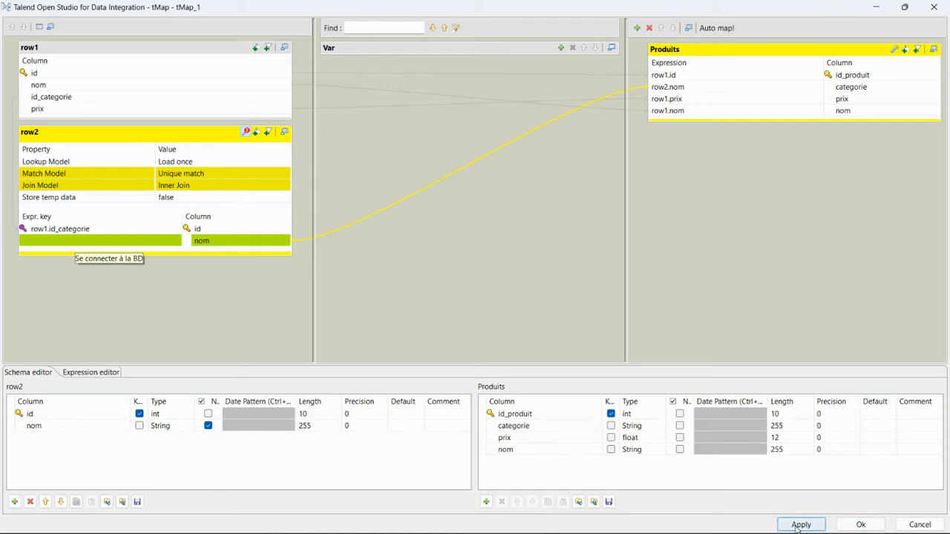
{"action": "left_click", "coordinate": [863, 524]}
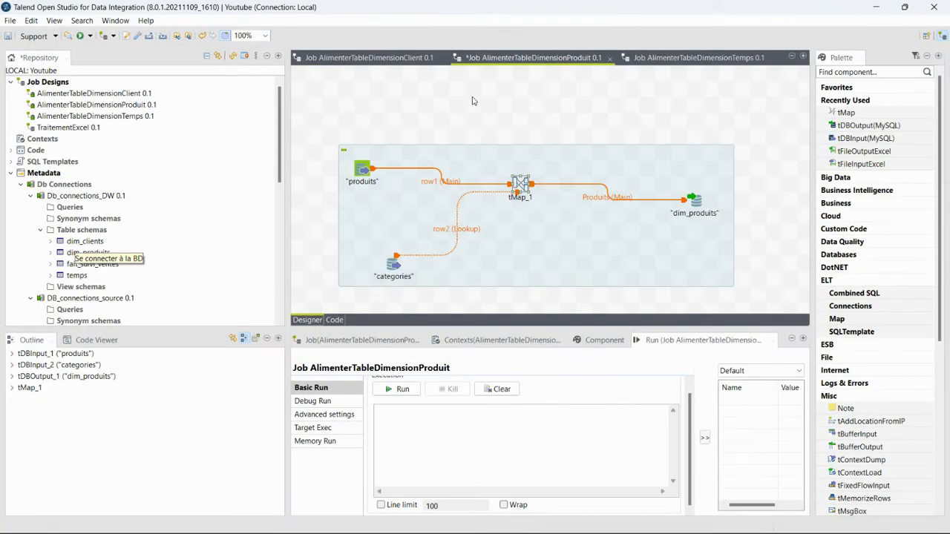
Save AlimenterTableDimensionProduit and run it, loading 20 product rows into dim_produits
{"action": "left_click", "coordinate": [361, 93]}
{"action": "key", "text": "ctrl+s"}
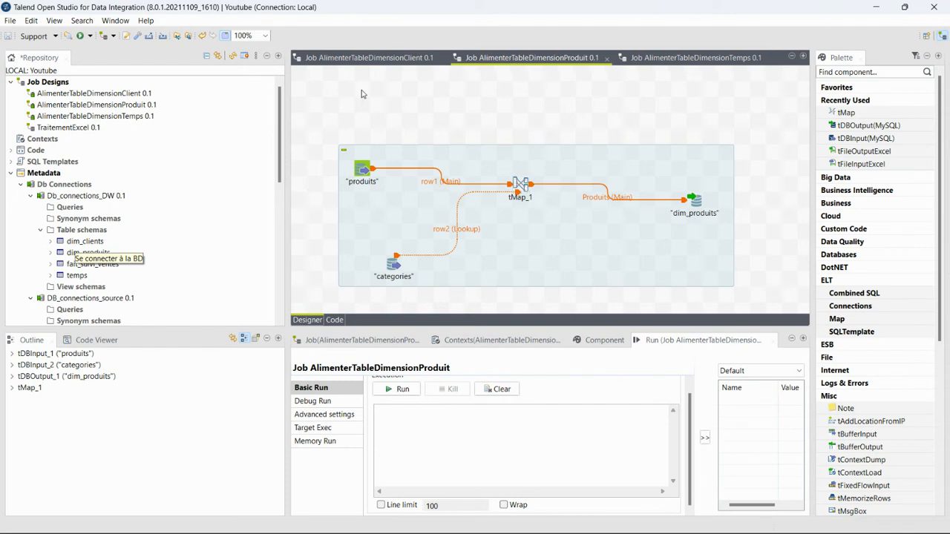
{"action": "left_click", "coordinate": [80, 36]}
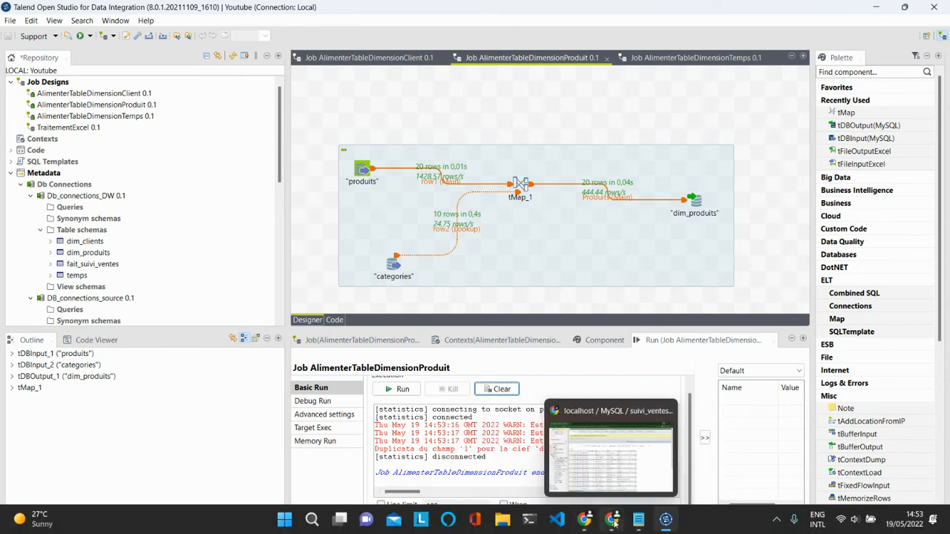
Back in phpMyAdmin, open the dim_produits table under suivi_ventes_dw_tp_ssi
{"action": "left_click", "coordinate": [612, 523]}
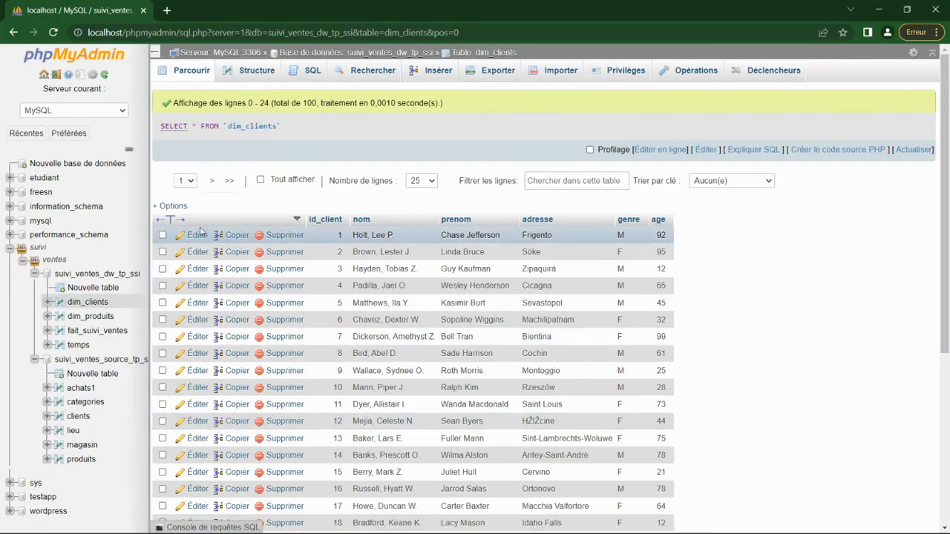
{"action": "left_click", "coordinate": [97, 321]}
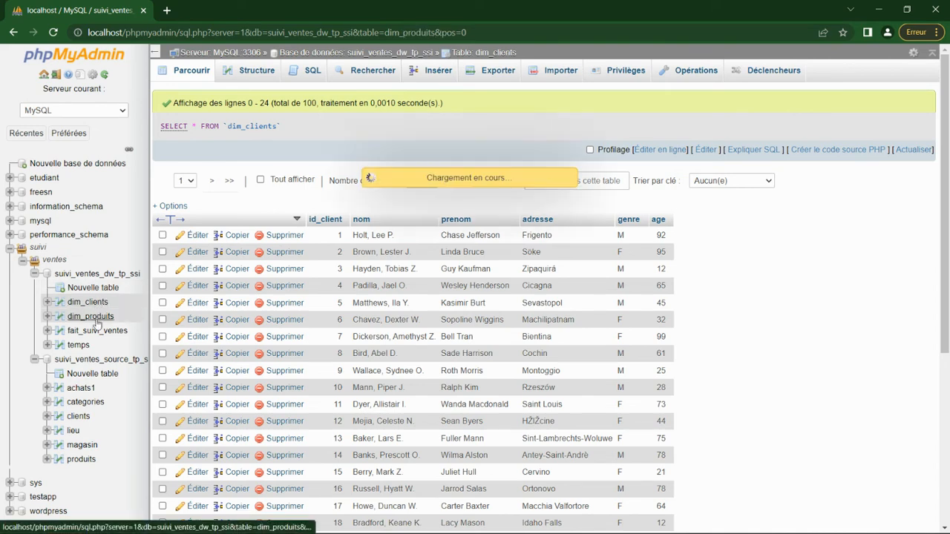
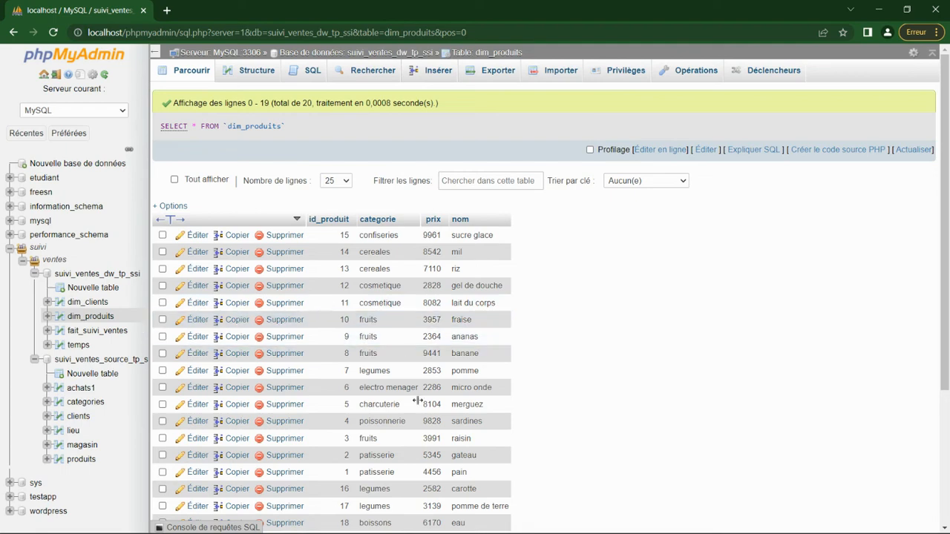
Scroll through the 20 dim_produits rows, then minimize Chrome to get back to Talend
{"action": "scroll", "coordinate": [417, 400], "scroll_direction": "down", "scroll_amount": 3}
{"action": "scroll", "coordinate": [417, 401], "scroll_direction": "up", "scroll_amount": 3}
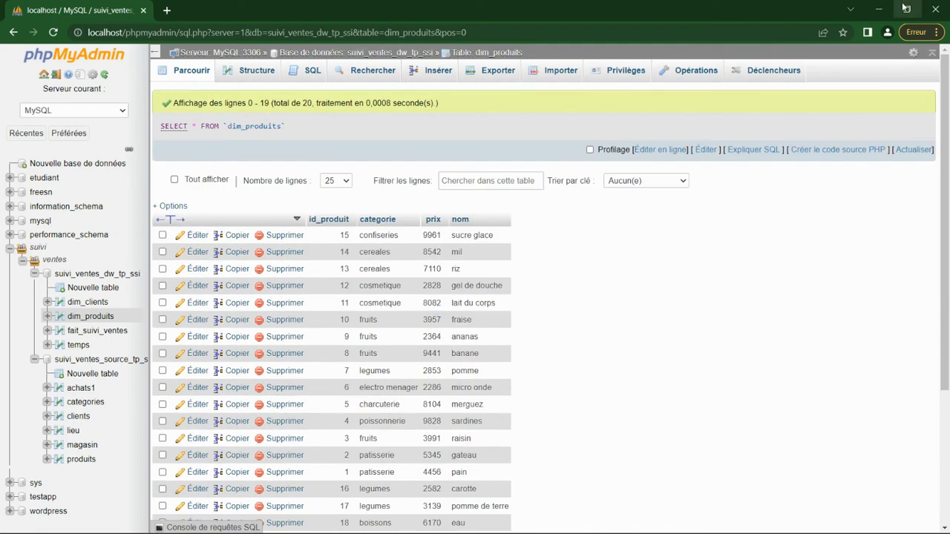
{"action": "left_click", "coordinate": [878, 9]}
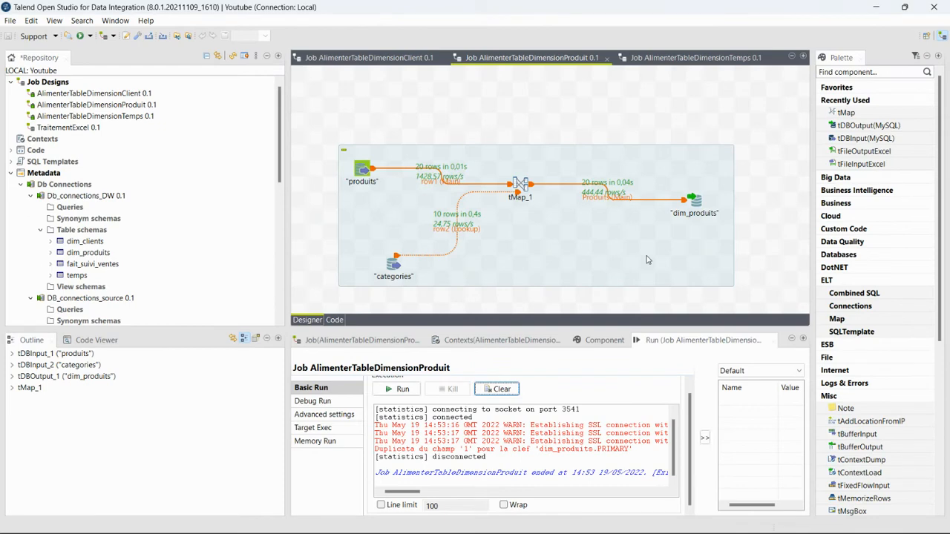
Open the AlimenterTableDimensionTemps job and drop achats1 onto the canvas as a database input
{"action": "left_click", "coordinate": [674, 56]}
{"action": "double_click", "coordinate": [674, 55]}
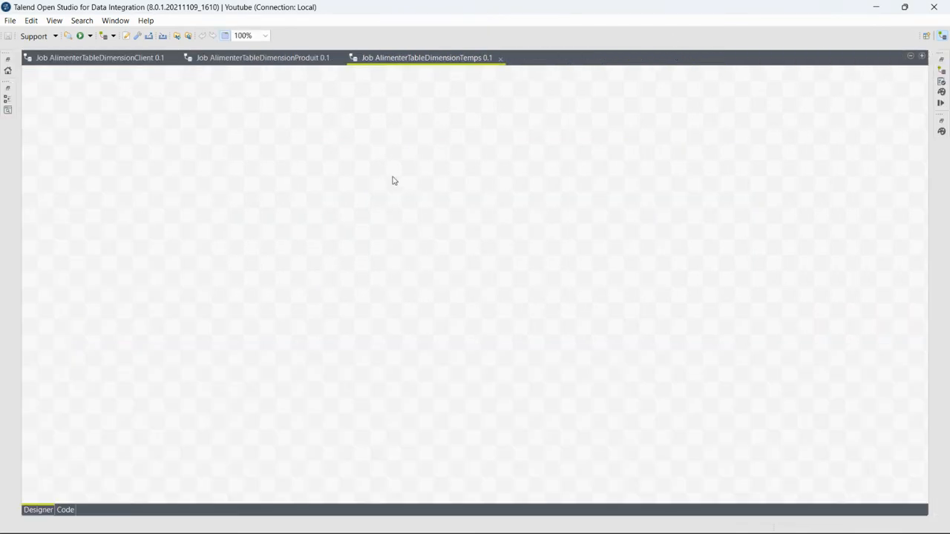
{"action": "double_click", "coordinate": [440, 60]}
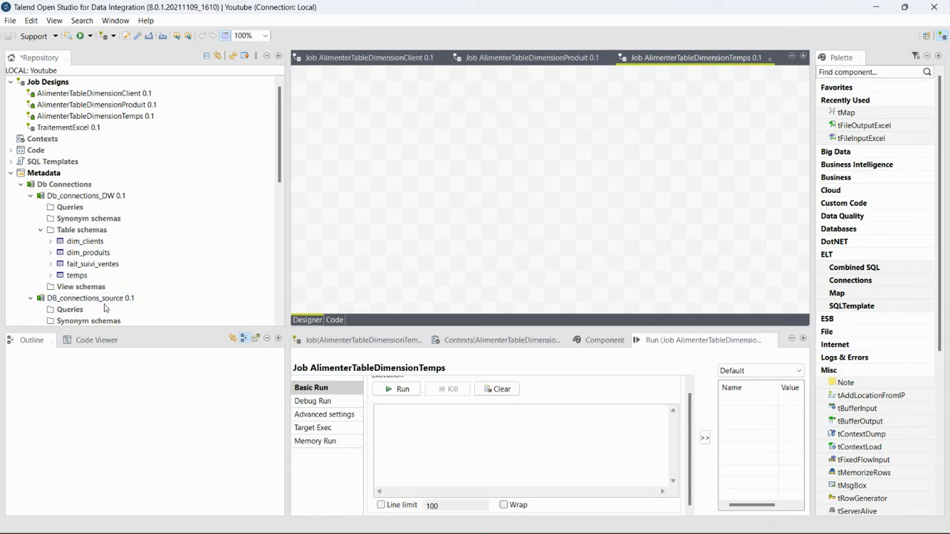
{"action": "scroll", "coordinate": [104, 308], "scroll_direction": "down", "scroll_amount": 1}
{"action": "scroll", "coordinate": [89, 308], "scroll_direction": "down", "scroll_amount": 4}
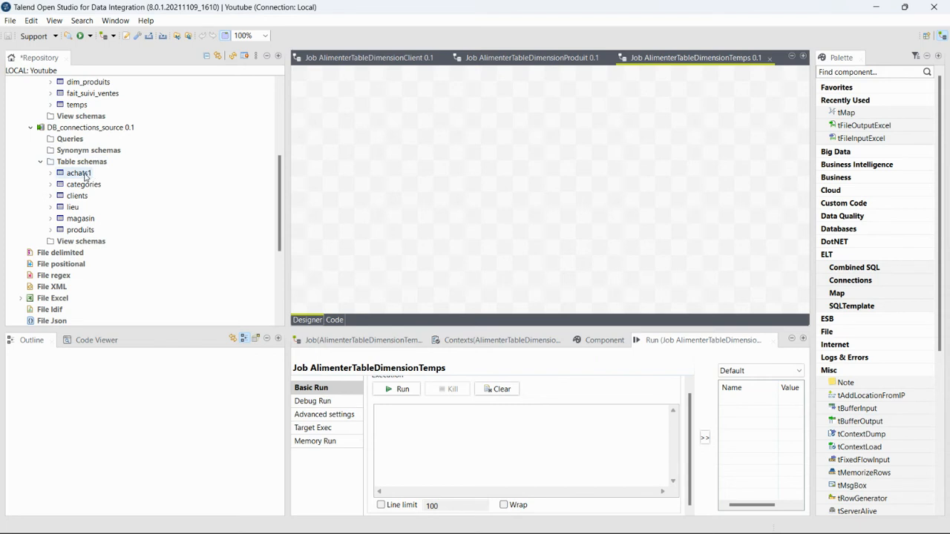
{"action": "left_click", "coordinate": [79, 173]}
{"action": "left_click_drag", "start_coordinate": [307, 195], "coordinate": [351, 183]}
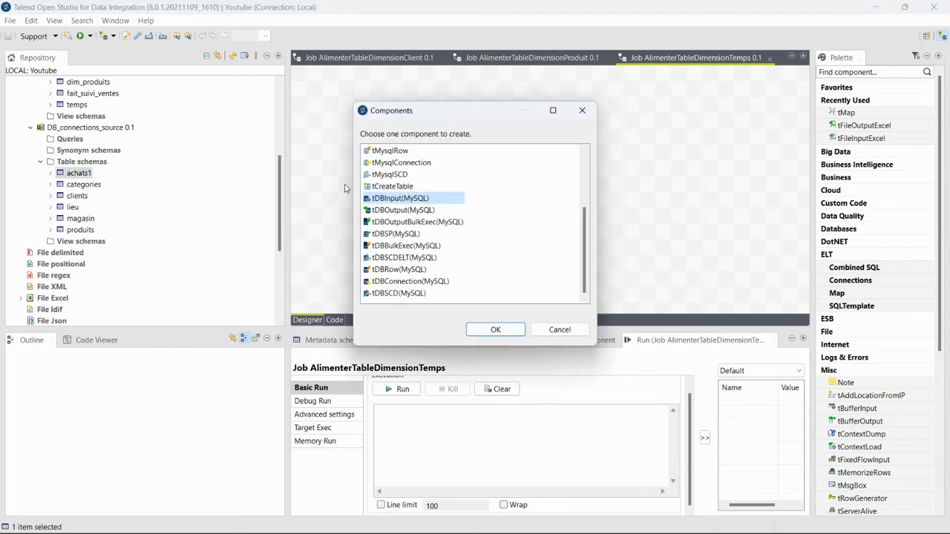
{"action": "left_click", "coordinate": [491, 331]}
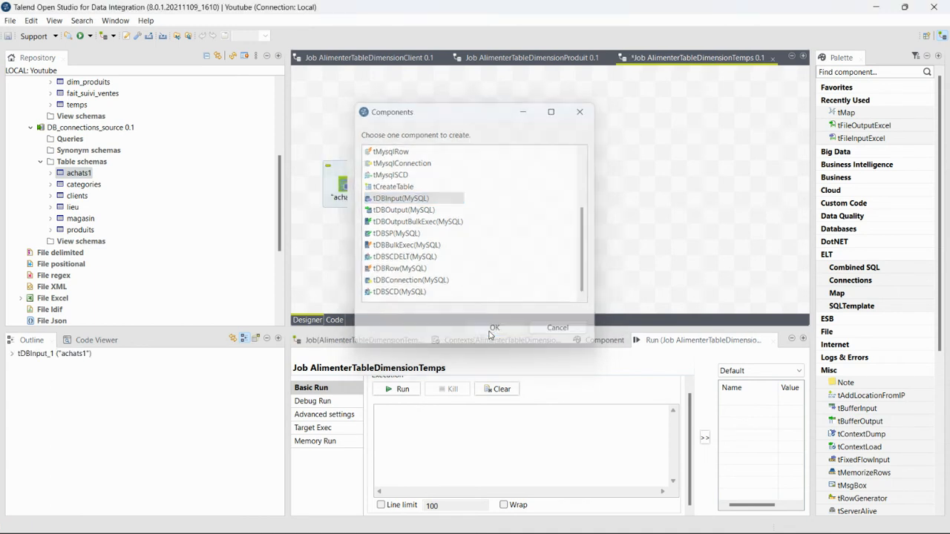
Add the temps table as a MySQL output, with a tMap between achats1 and temps
{"action": "scroll", "coordinate": [176, 237], "scroll_direction": "up", "scroll_amount": 1}
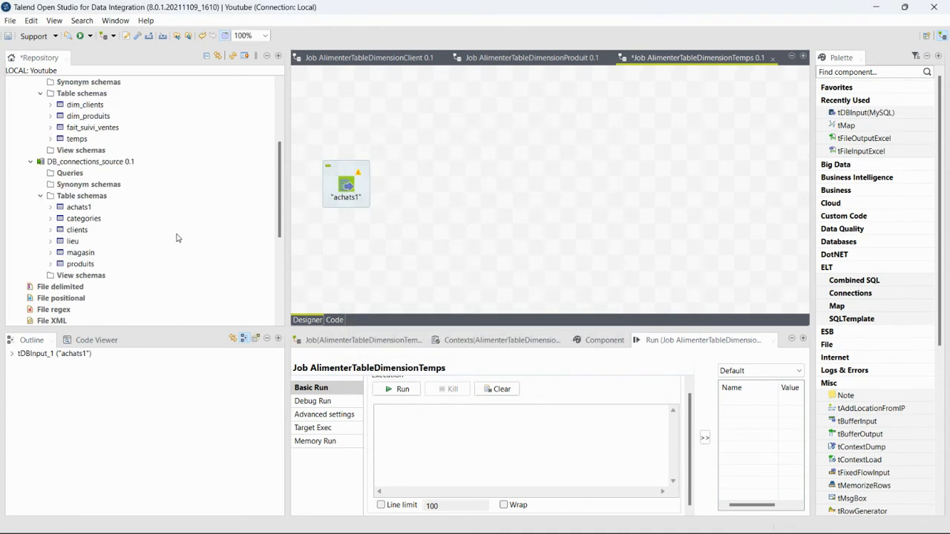
{"action": "scroll", "coordinate": [177, 238], "scroll_direction": "up", "scroll_amount": 1}
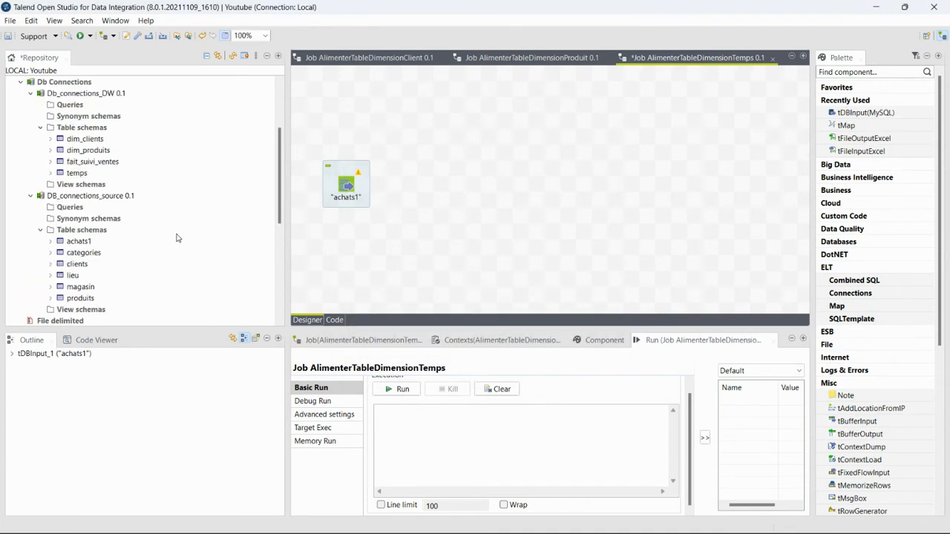
{"action": "left_click", "coordinate": [78, 173]}
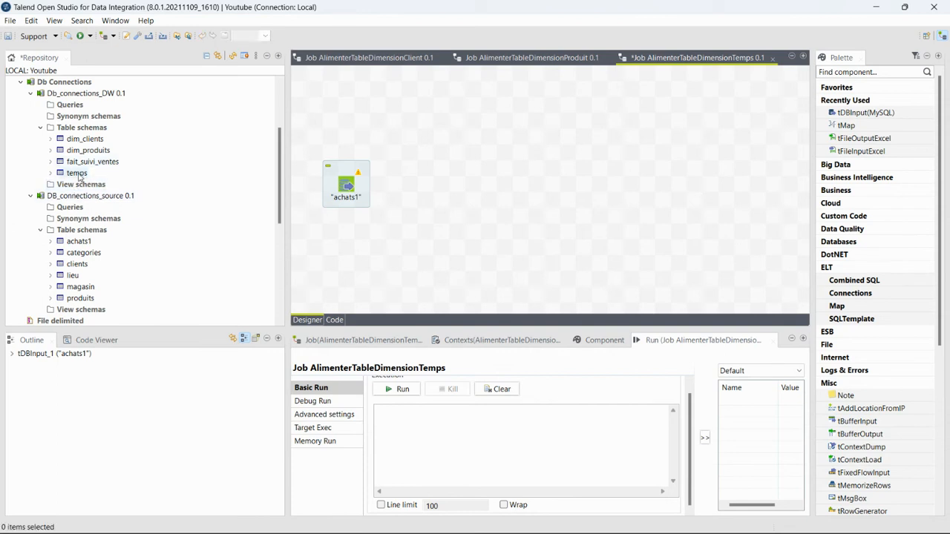
{"action": "left_click_drag", "start_coordinate": [78, 173], "coordinate": [694, 198]}
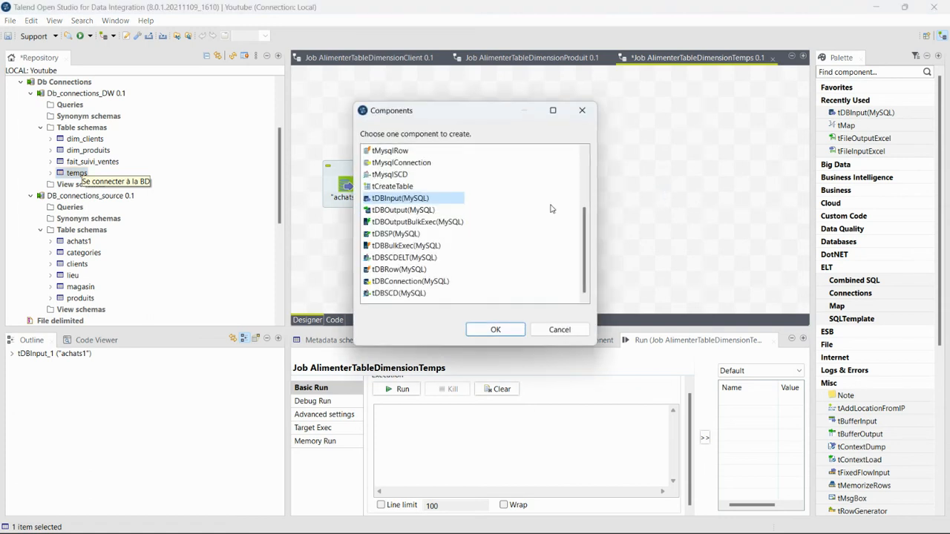
{"action": "left_click", "coordinate": [435, 212]}
{"action": "left_click", "coordinate": [509, 328]}
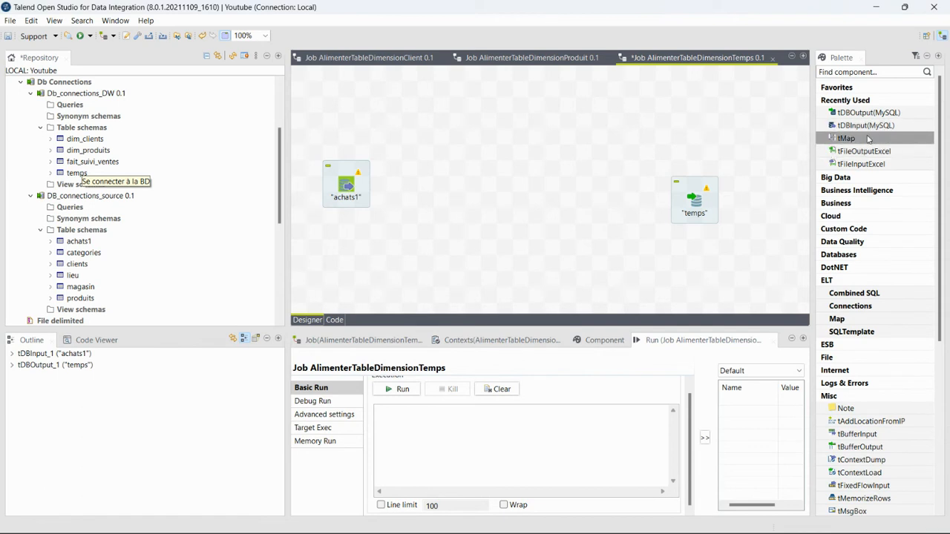
{"action": "left_click_drag", "start_coordinate": [853, 138], "coordinate": [523, 181]}
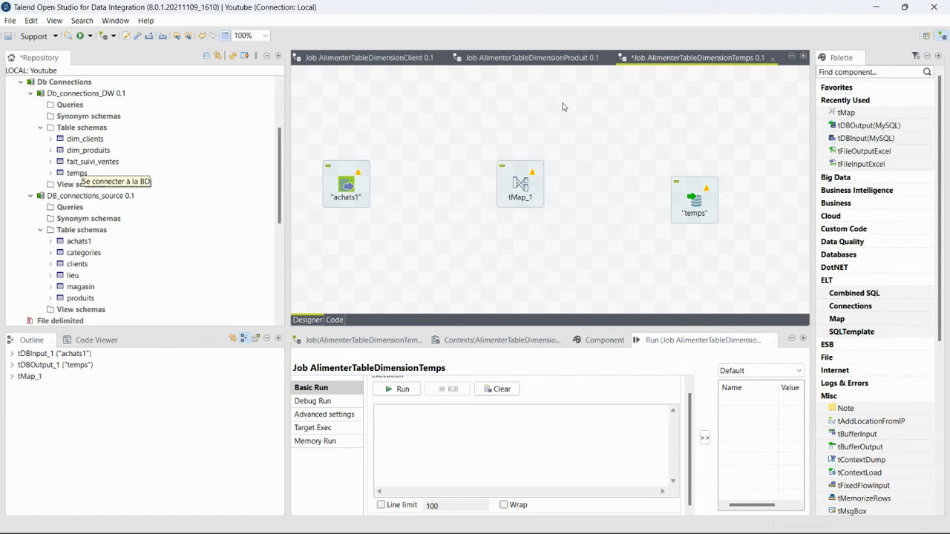
{"action": "right_click", "coordinate": [359, 177]}
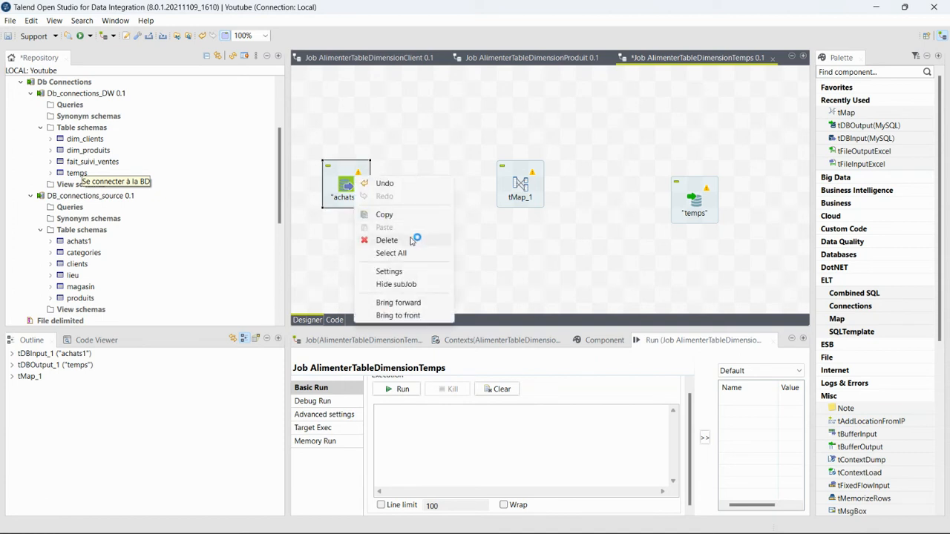
Link achats1 to tMap_1 with a Main row connection
{"action": "left_click", "coordinate": [342, 186]}
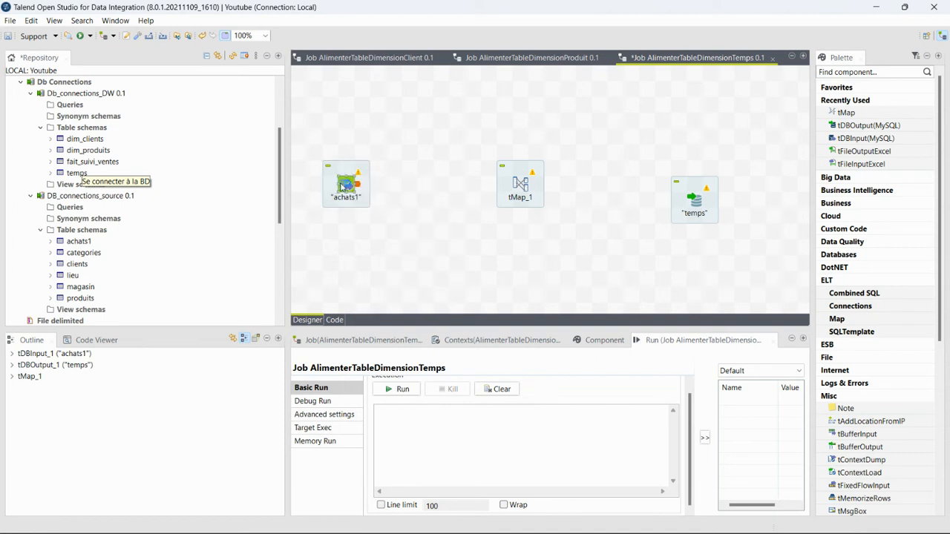
{"action": "right_click", "coordinate": [346, 187]}
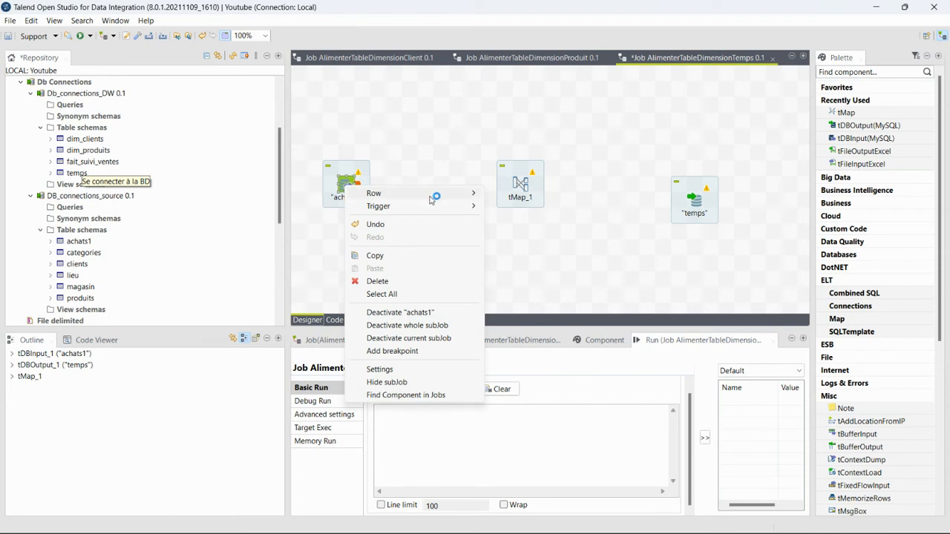
{"action": "mouse_move", "coordinate": [434, 194]}
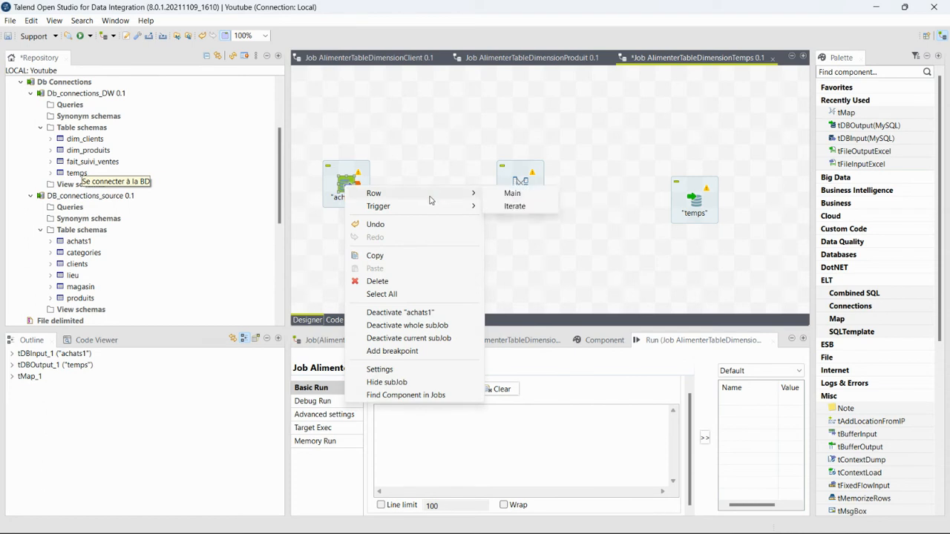
{"action": "left_click", "coordinate": [512, 194]}
{"action": "left_click", "coordinate": [519, 185]}
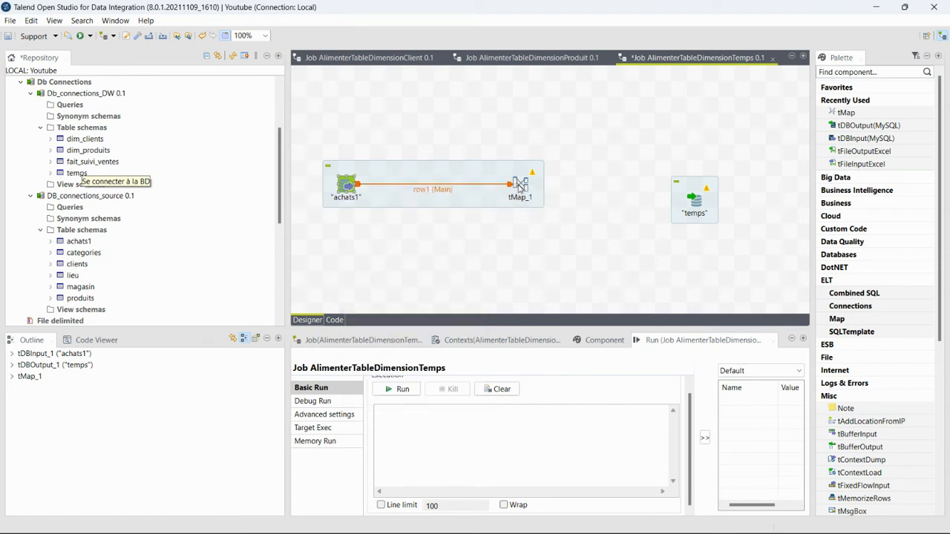
Connect tMap_1 to temps through a new 'Temps' output using the target schema, and save
{"action": "right_click", "coordinate": [522, 188]}
{"action": "mouse_move", "coordinate": [572, 194]}
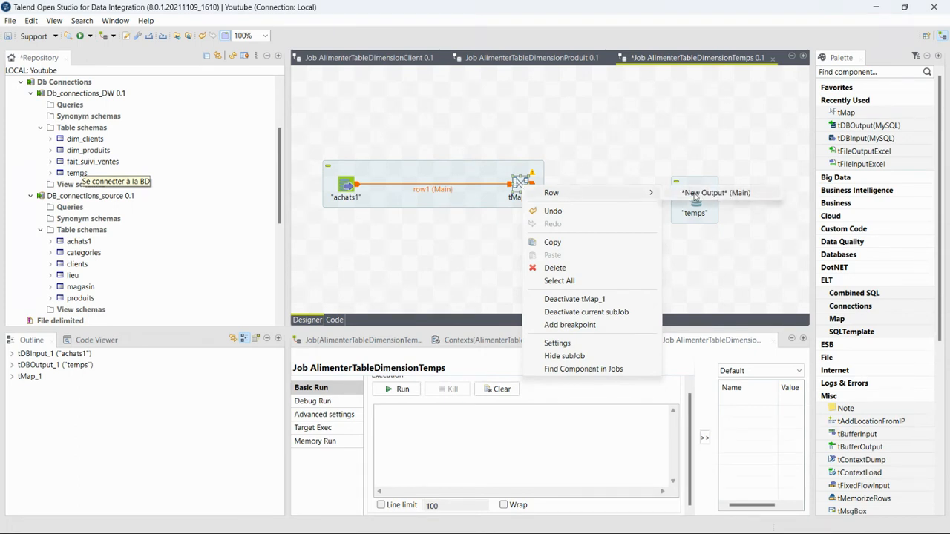
{"action": "left_click", "coordinate": [700, 194]}
{"action": "left_click", "coordinate": [694, 201]}
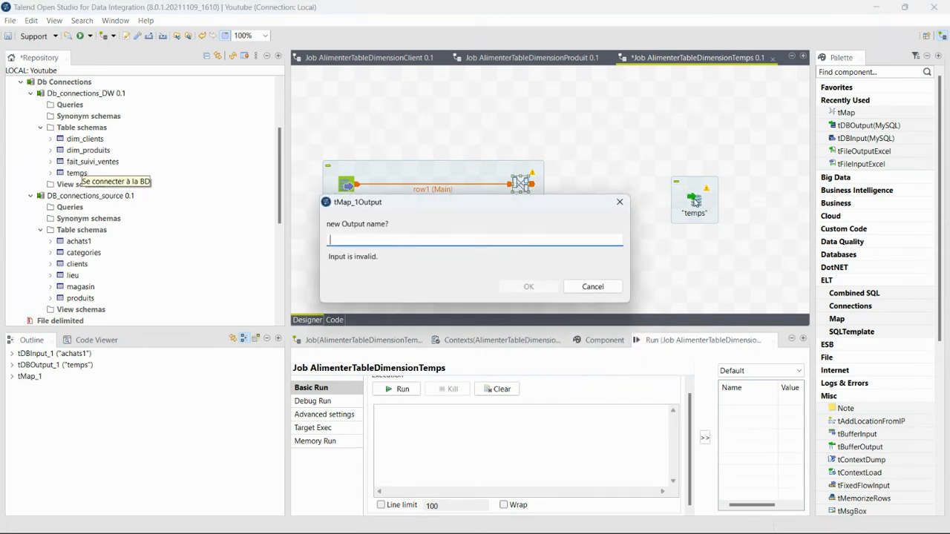
{"action": "type", "text": "Temps"}
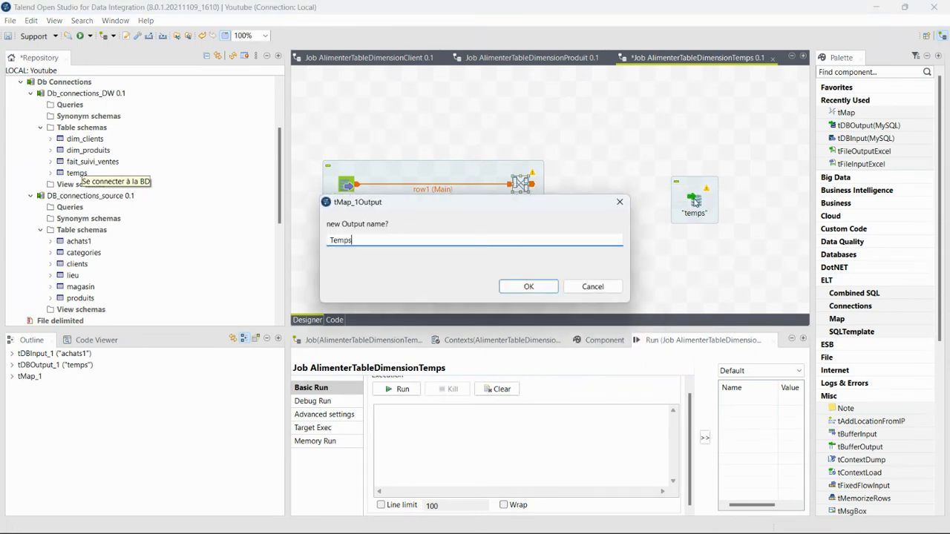
{"action": "left_click", "coordinate": [535, 288]}
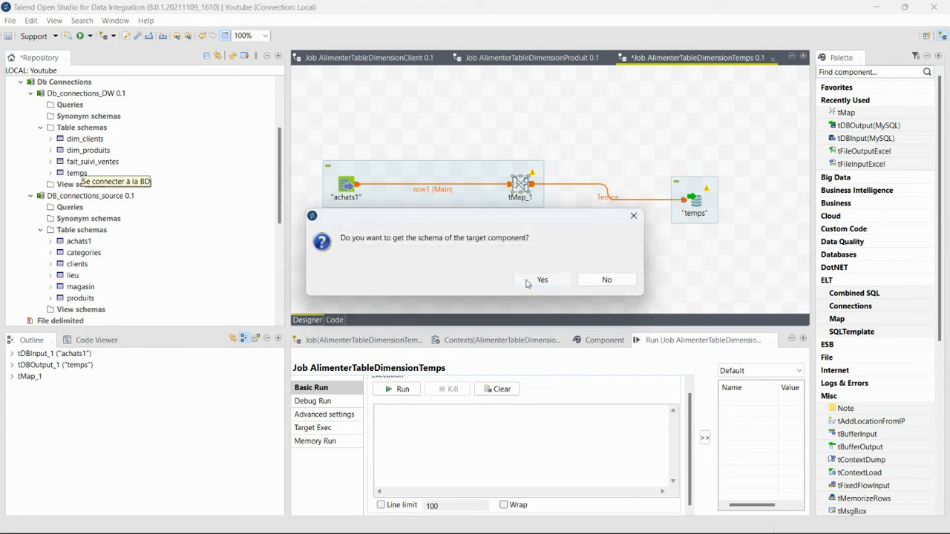
{"action": "left_click", "coordinate": [526, 283]}
{"action": "key", "text": "ctrl+s"}
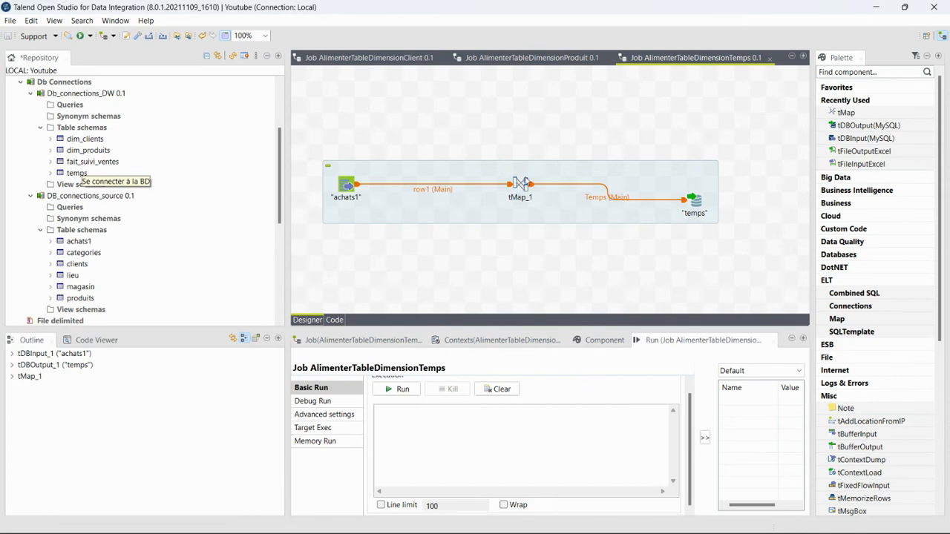
In tMap_1, map row1.id_achat to id_temps and row1.date to jour, mois and annee
{"action": "double_click", "coordinate": [520, 187]}
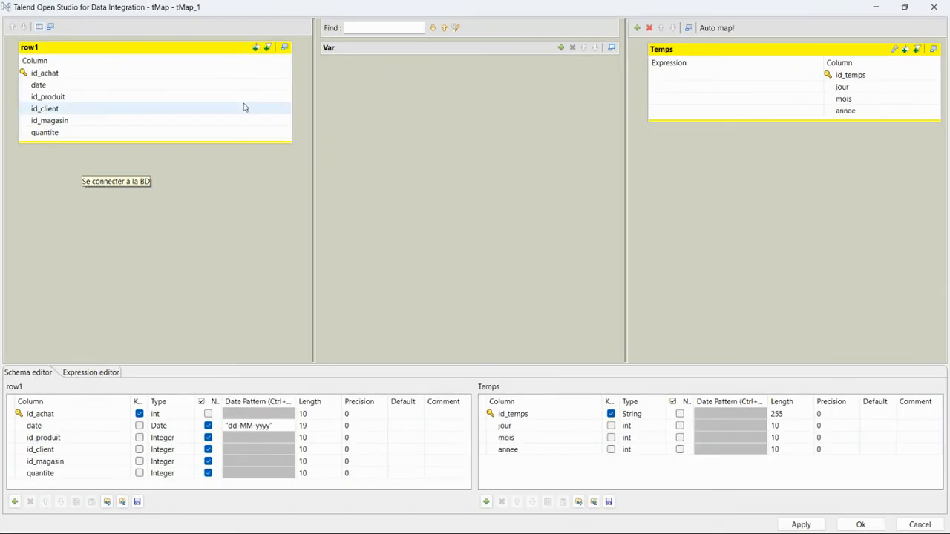
{"action": "left_click", "coordinate": [162, 75]}
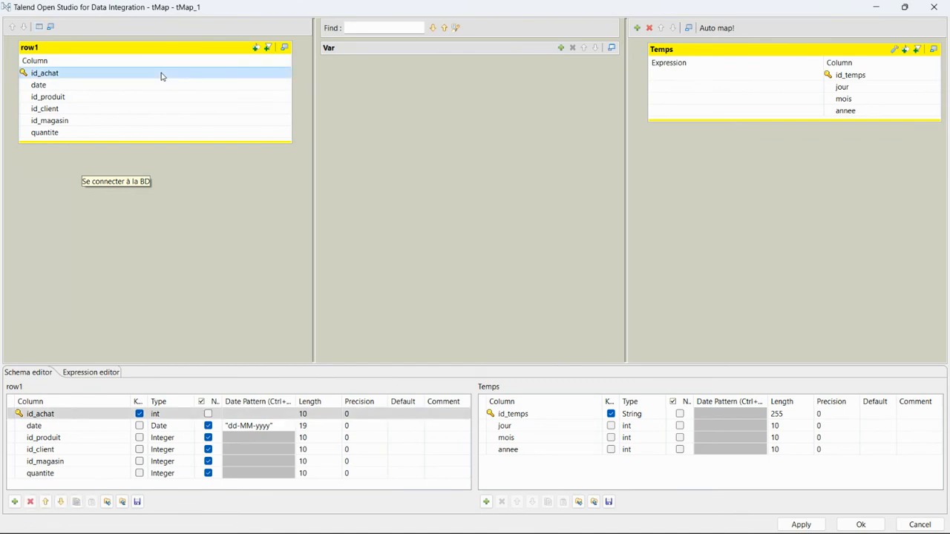
{"action": "left_click_drag", "start_coordinate": [162, 75], "coordinate": [659, 77]}
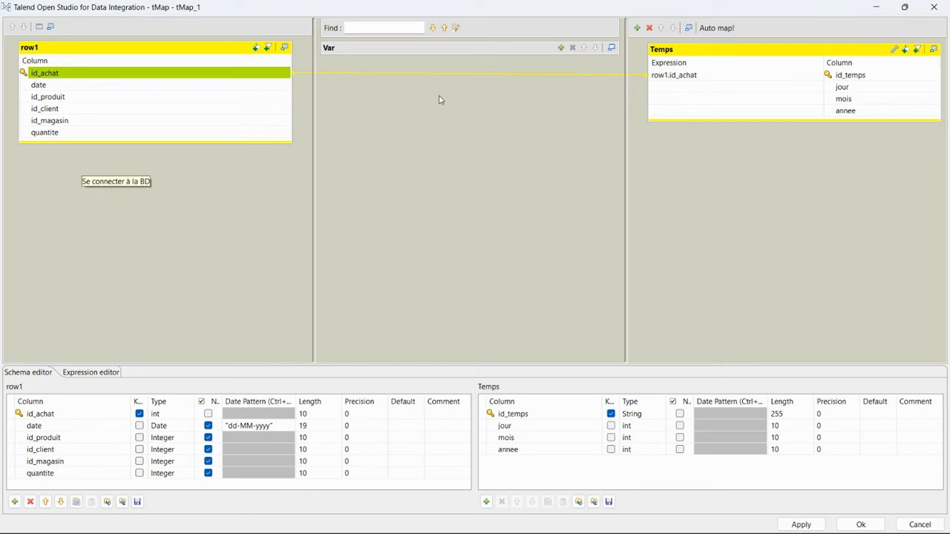
{"action": "left_click", "coordinate": [248, 86]}
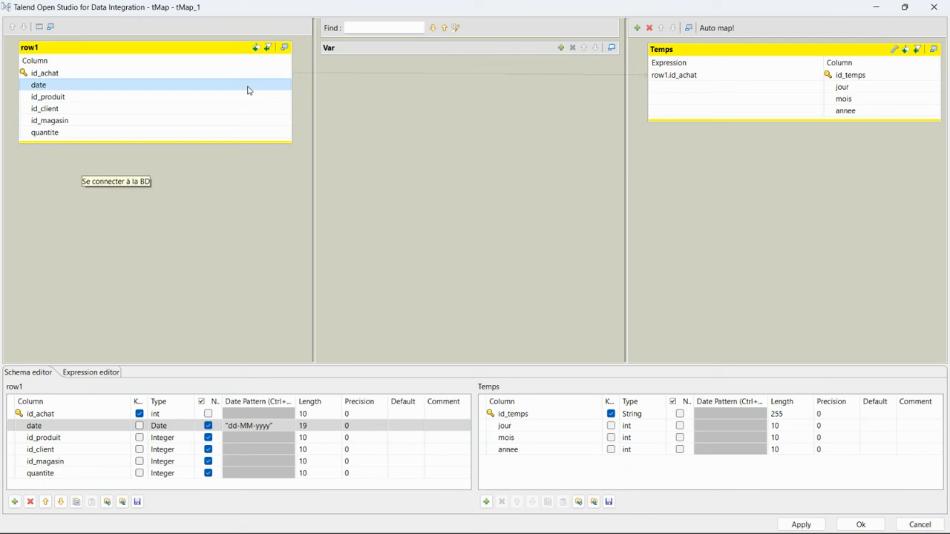
{"action": "left_click_drag", "start_coordinate": [248, 90], "coordinate": [691, 92]}
{"action": "left_click_drag", "start_coordinate": [263, 89], "coordinate": [665, 98]}
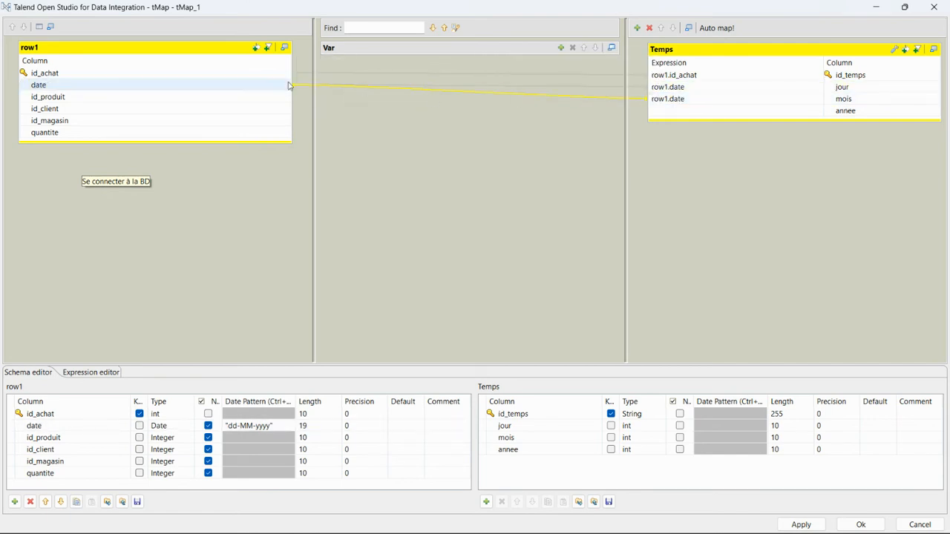
{"action": "left_click_drag", "start_coordinate": [285, 85], "coordinate": [675, 113]}
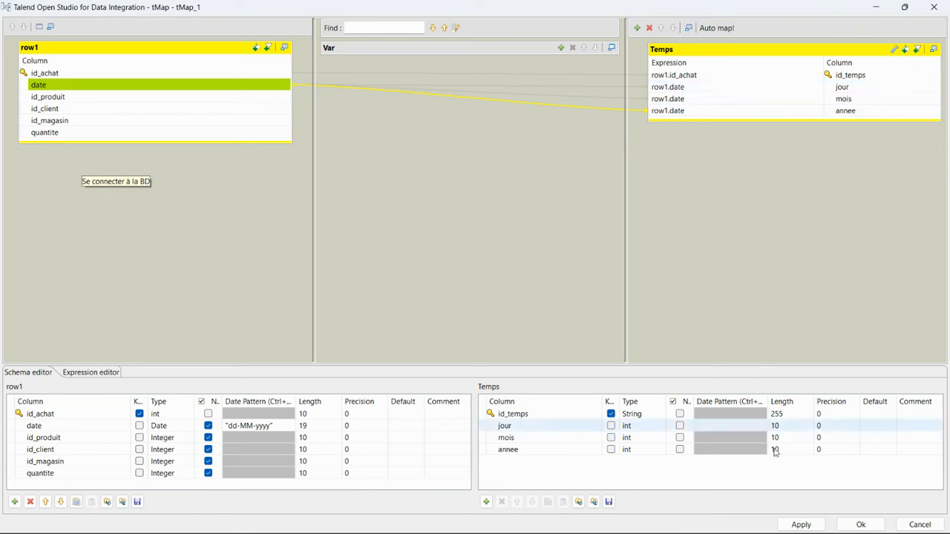
Replace the id_temps expression with the TalendDate.formatDate("yyyy-MM-dd HH:mm:ss", row1.date) formula from the notes
{"action": "mouse_move", "coordinate": [772, 532]}
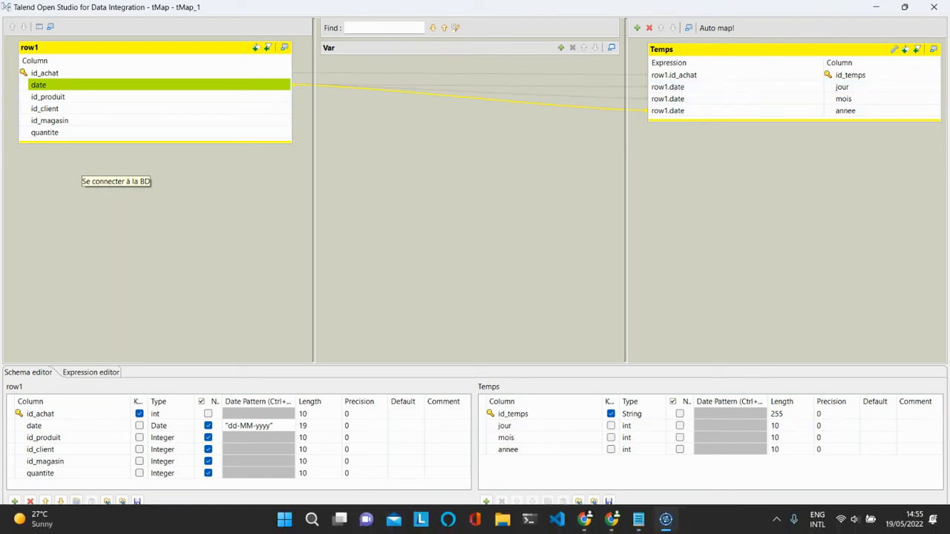
{"action": "left_click", "coordinate": [638, 519]}
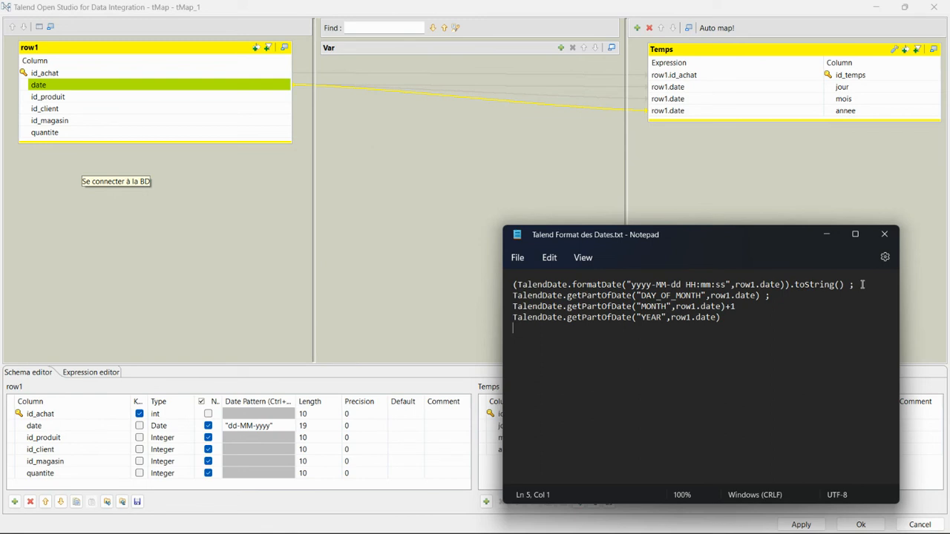
{"action": "left_click_drag", "start_coordinate": [862, 285], "coordinate": [514, 285]}
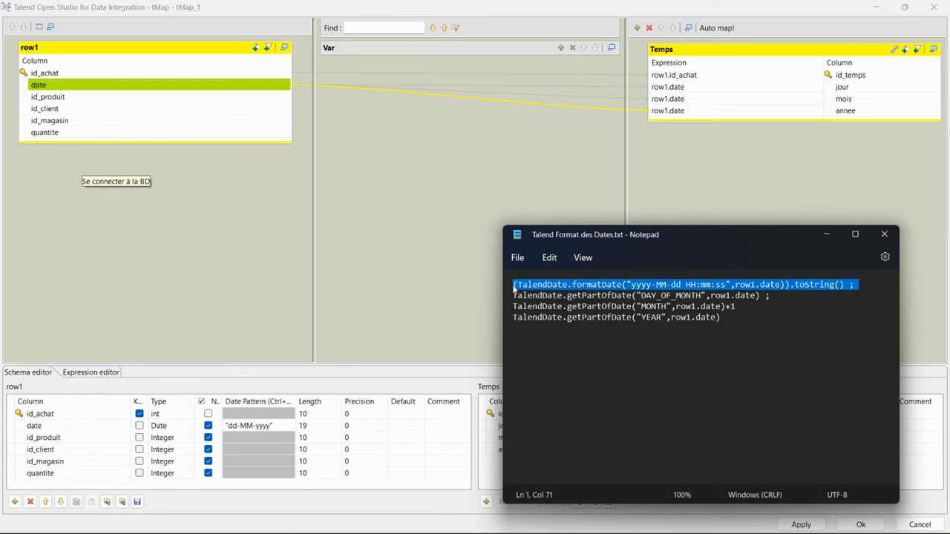
{"action": "left_click", "coordinate": [737, 74]}
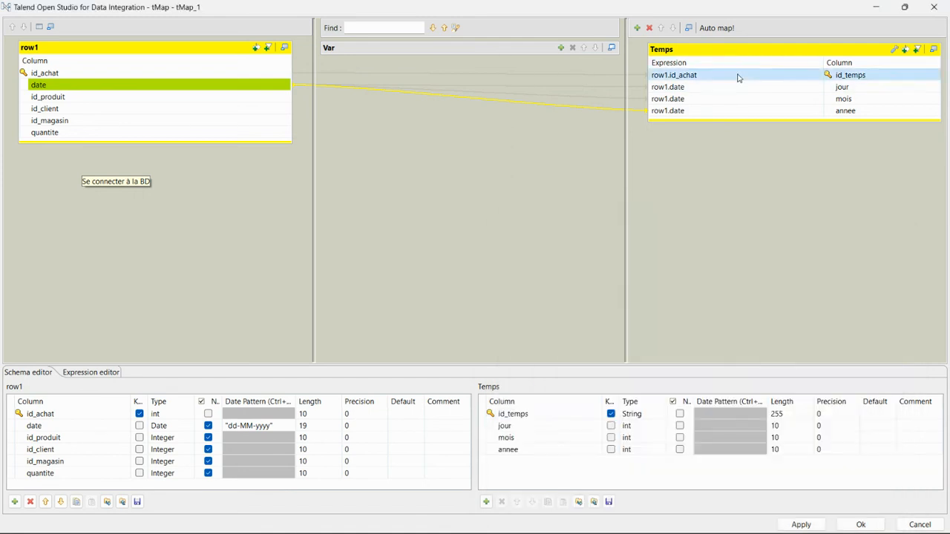
{"action": "key", "text": "ctrl+a"}
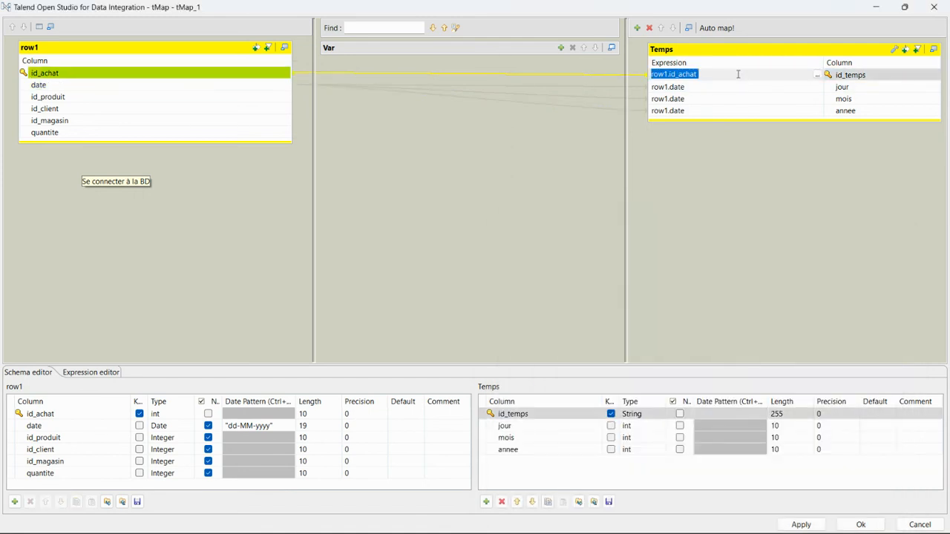
{"action": "key", "text": "ctrl+v"}
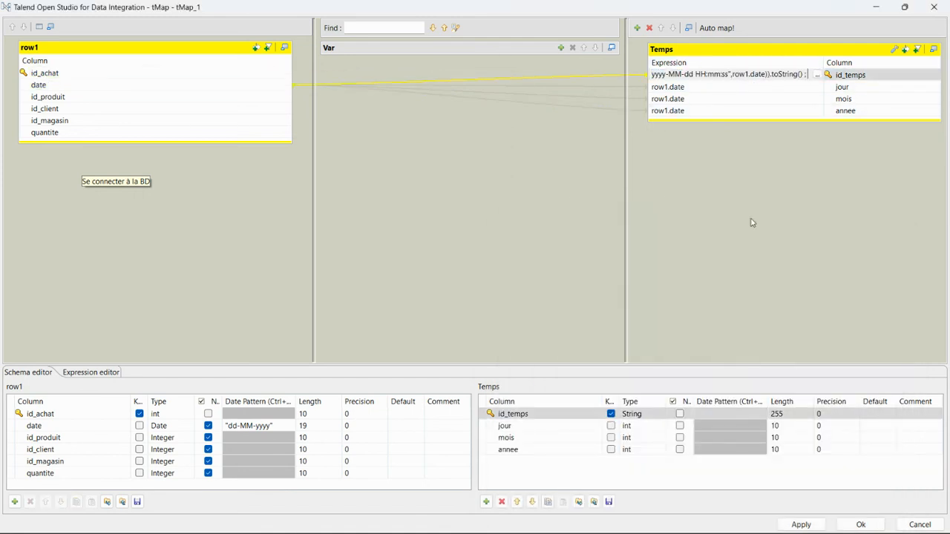
Paste the DAY_OF_MONTH formula into the mois expression and remove its trailing semicolon
{"action": "mouse_move", "coordinate": [686, 527]}
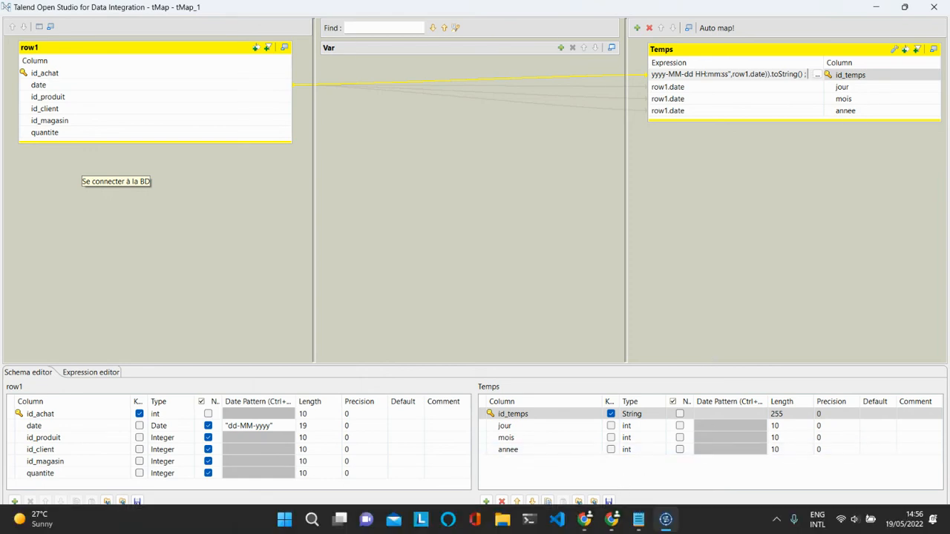
{"action": "left_click", "coordinate": [639, 523]}
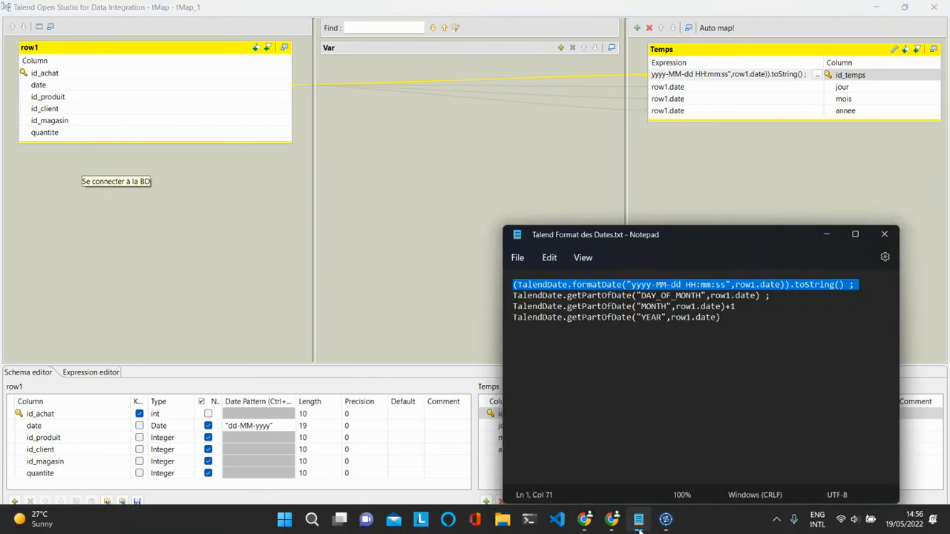
{"action": "left_click", "coordinate": [685, 345]}
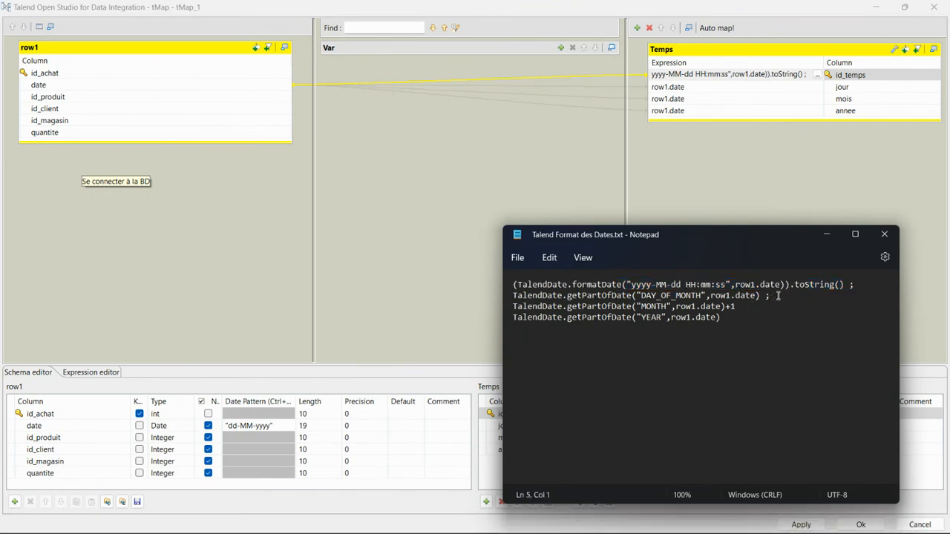
{"action": "left_click_drag", "start_coordinate": [777, 296], "coordinate": [512, 299]}
{"action": "key", "text": "ctrl+c"}
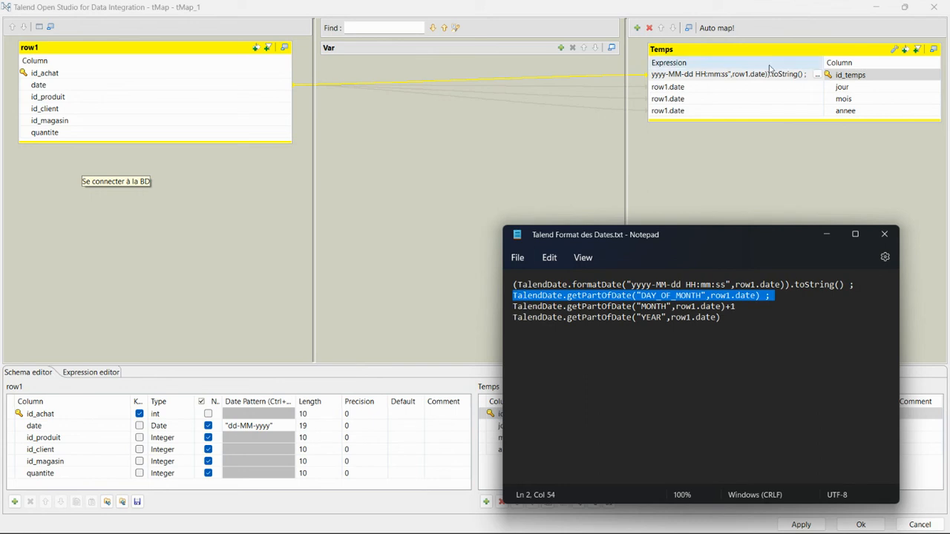
{"action": "left_click", "coordinate": [766, 100]}
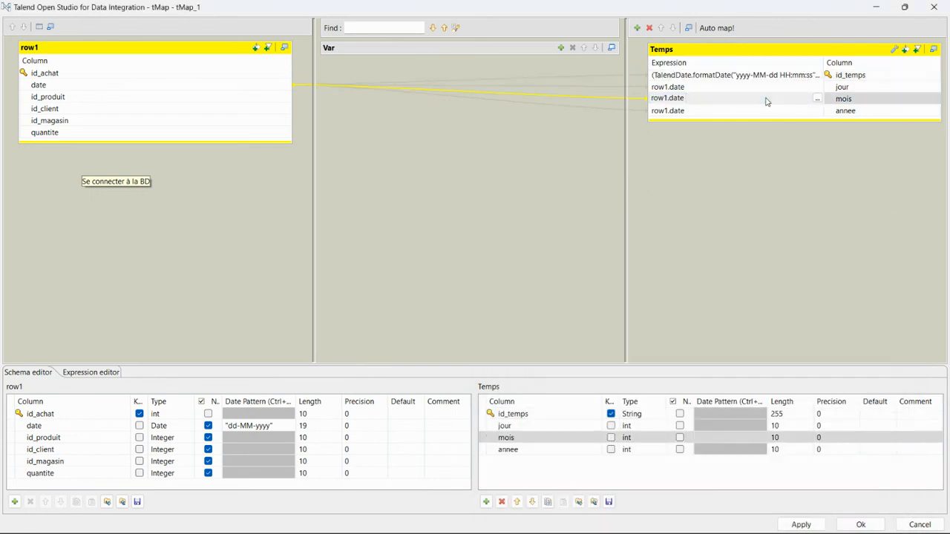
{"action": "key", "text": "ctrl+a"}
{"action": "left_click", "coordinate": [767, 102]}
{"action": "key", "text": "ctrl+a"}
{"action": "left_click", "coordinate": [767, 102]}
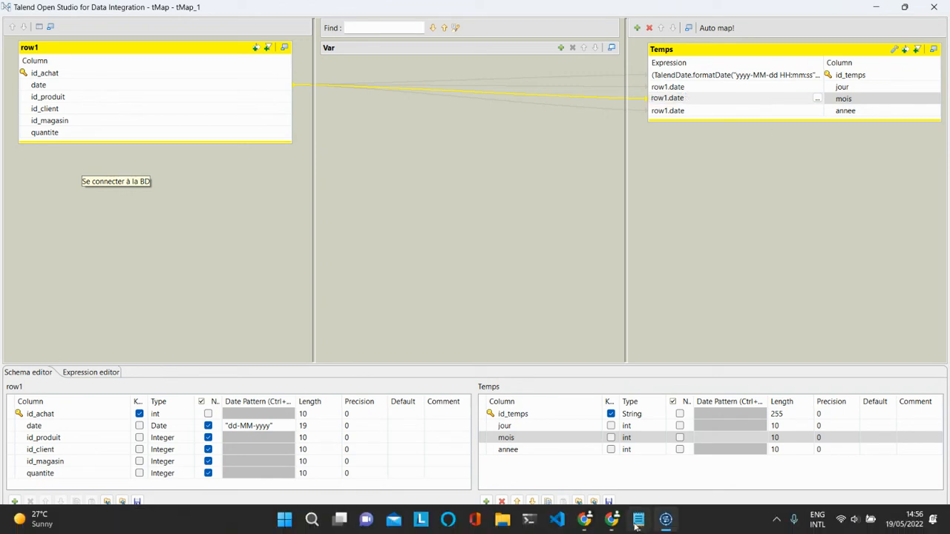
{"action": "left_click", "coordinate": [638, 521]}
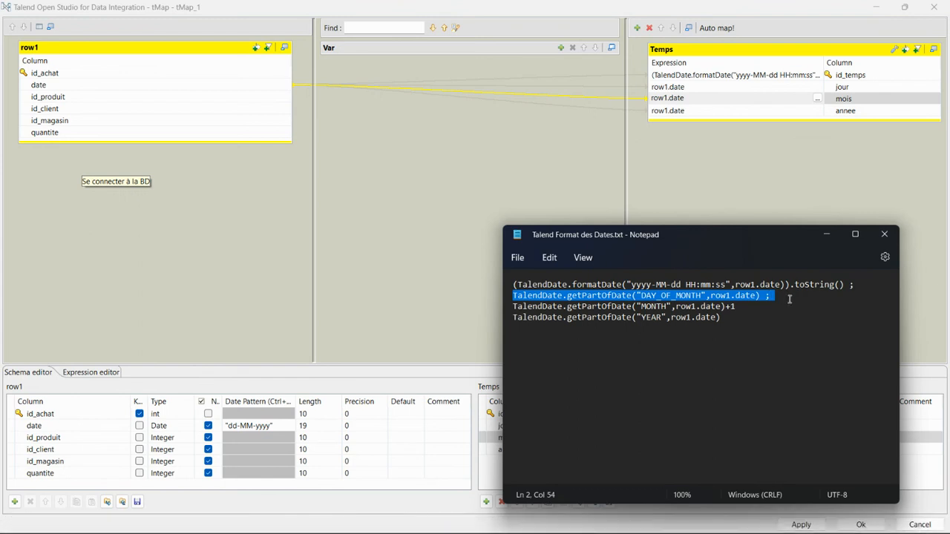
{"action": "left_click", "coordinate": [776, 102]}
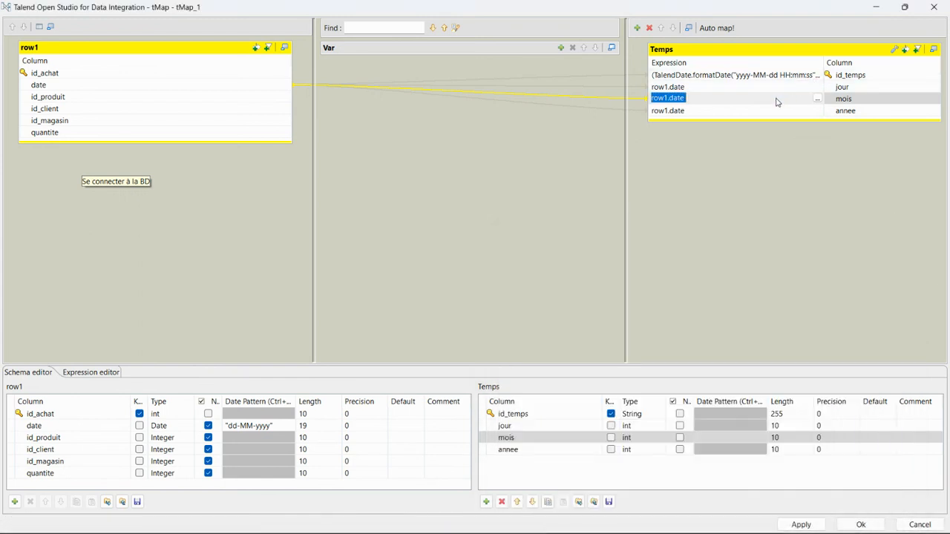
{"action": "key", "text": "ctrl+v"}
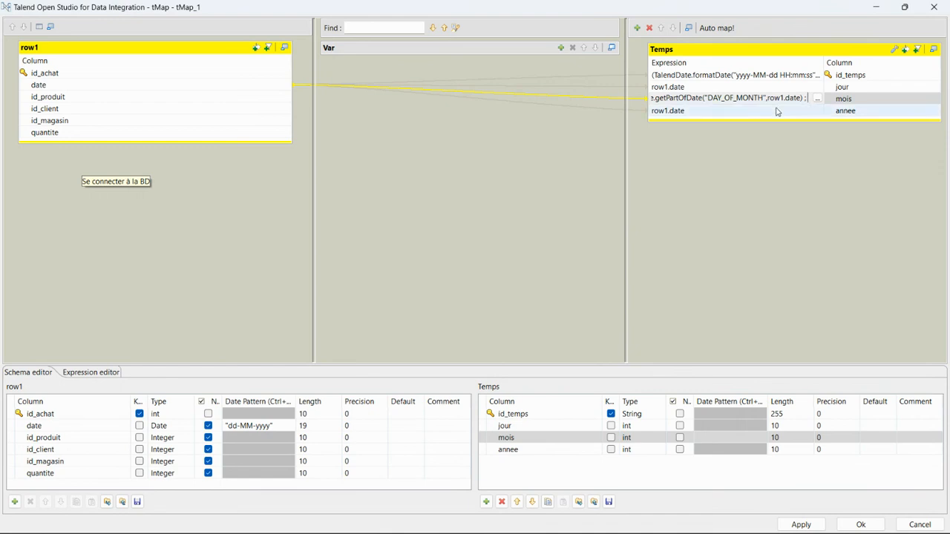
{"action": "key", "text": "BackSpace"}
{"action": "key", "text": "BackSpace"}
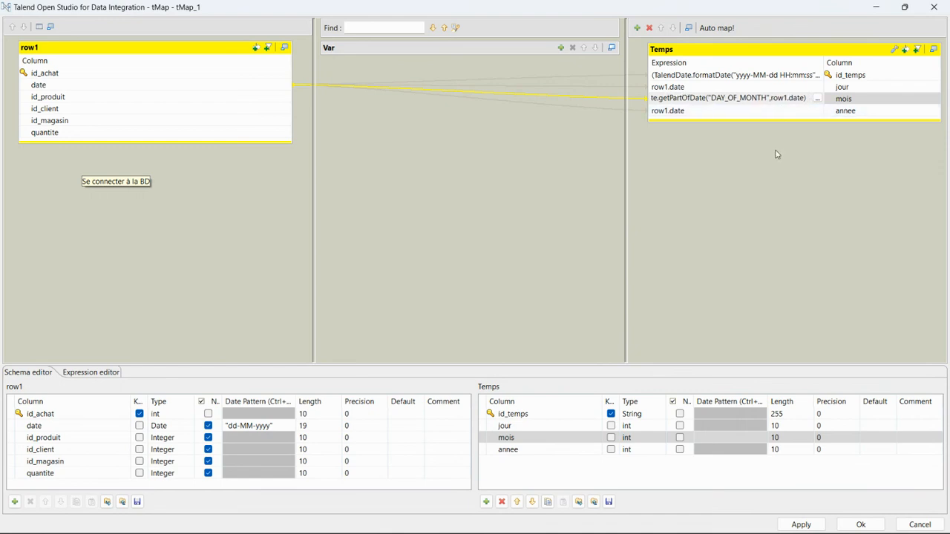
Remove id_temps' trailing semicolon and set the jour expression to the DAY_OF_MONTH formula
{"action": "left_click", "coordinate": [807, 75]}
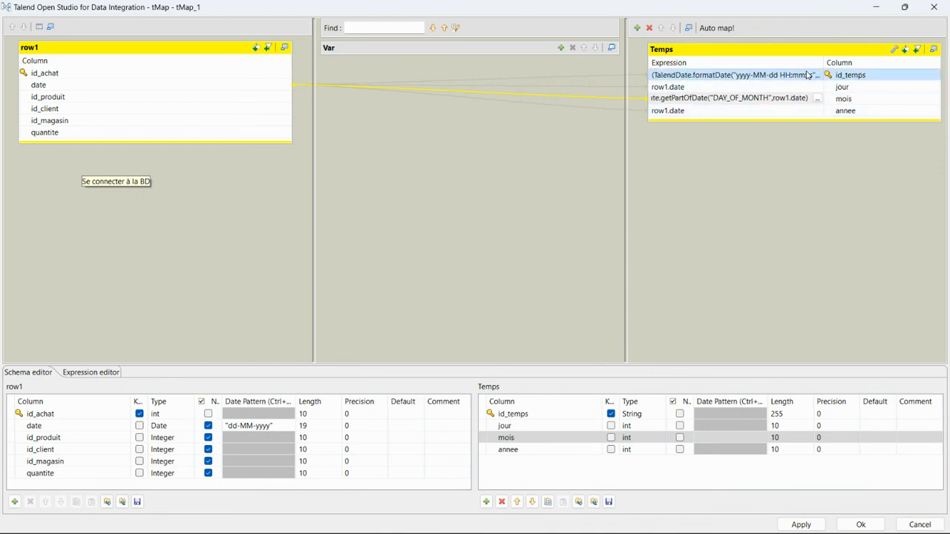
{"action": "left_click", "coordinate": [807, 75]}
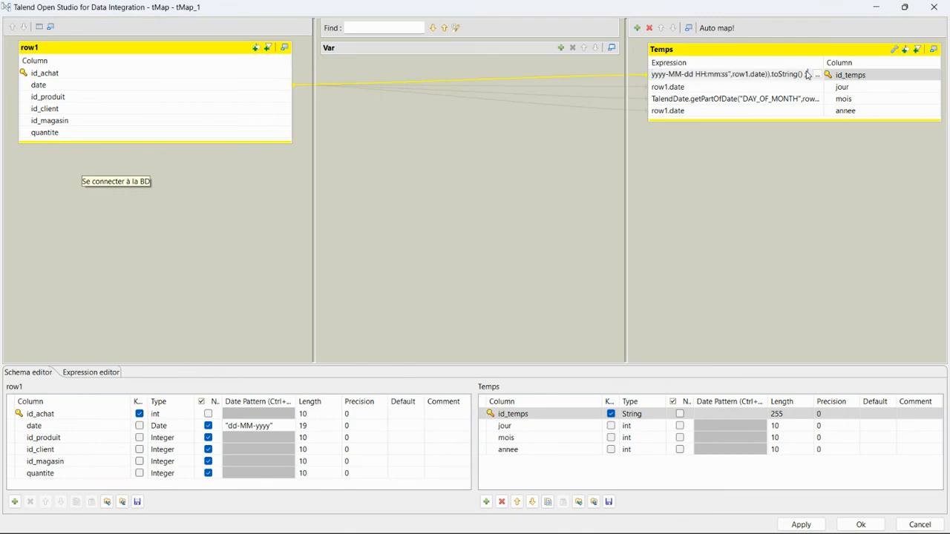
{"action": "key", "text": "BackSpace"}
{"action": "key", "text": "BackSpace"}
{"action": "mouse_move", "coordinate": [681, 533]}
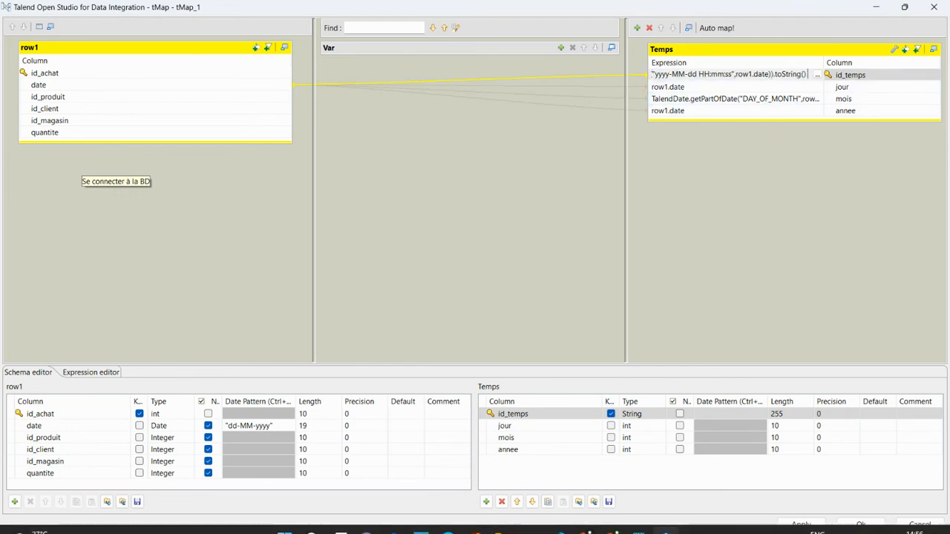
{"action": "left_click", "coordinate": [639, 528]}
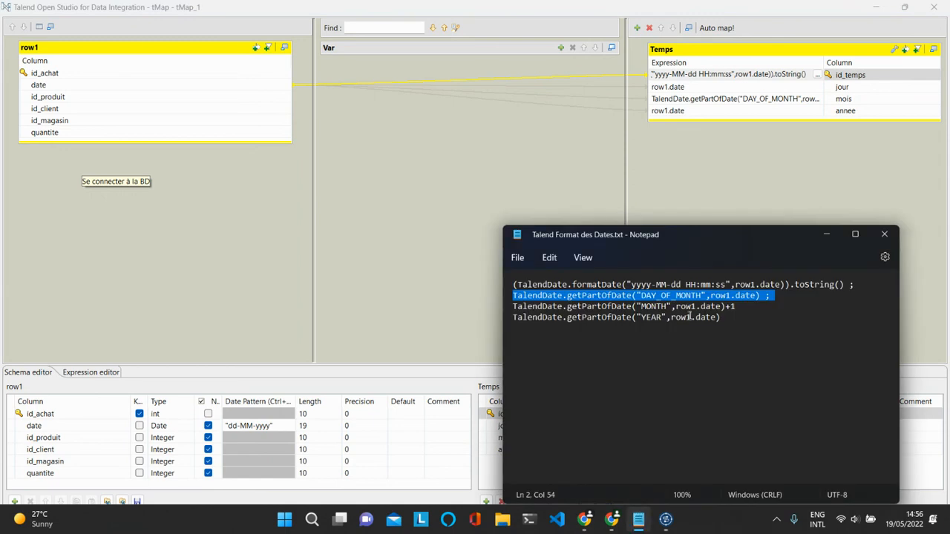
{"action": "left_click", "coordinate": [710, 339]}
{"action": "left_click_drag", "start_coordinate": [776, 296], "coordinate": [505, 297]}
{"action": "key", "text": "ctrl+c"}
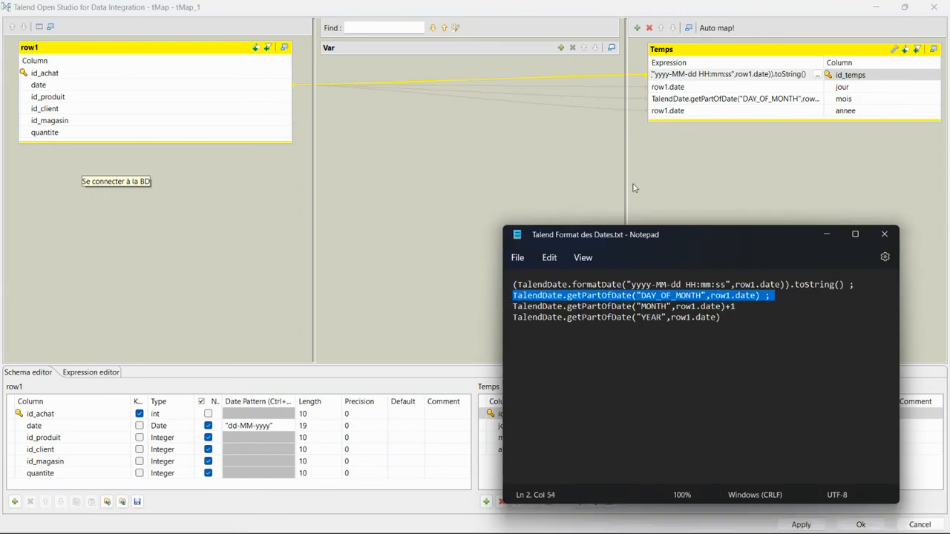
{"action": "left_click", "coordinate": [739, 87]}
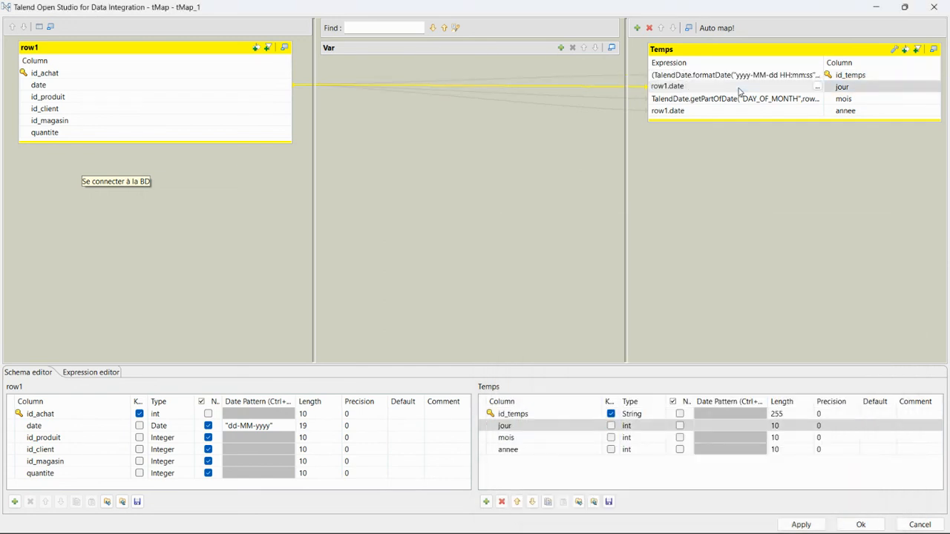
{"action": "key", "text": "BackSpace"}
{"action": "key", "text": "BackSpace"}
{"action": "key", "text": "BackSpace"}
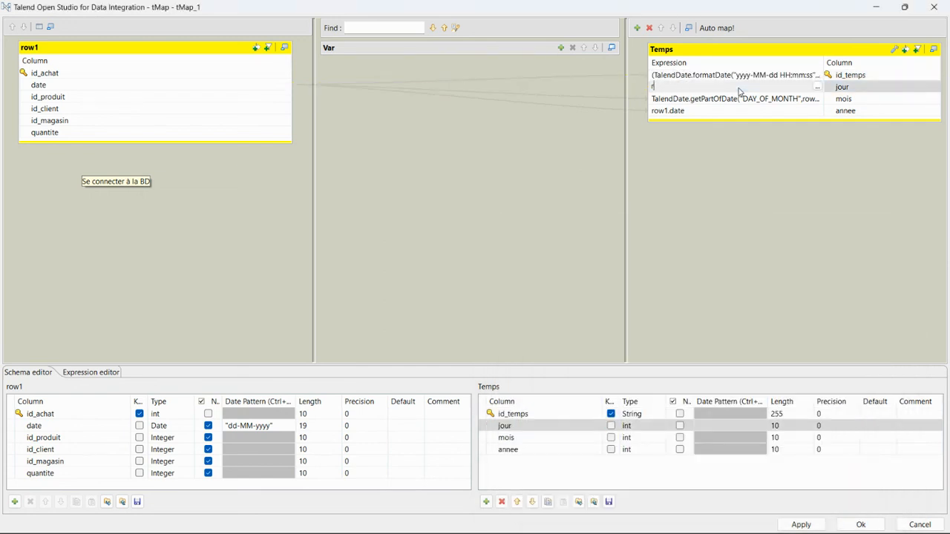
{"action": "key", "text": "ctrl+v"}
Replace annee's row1.date expression with the YEAR formula copied from the notes
{"action": "mouse_move", "coordinate": [609, 527]}
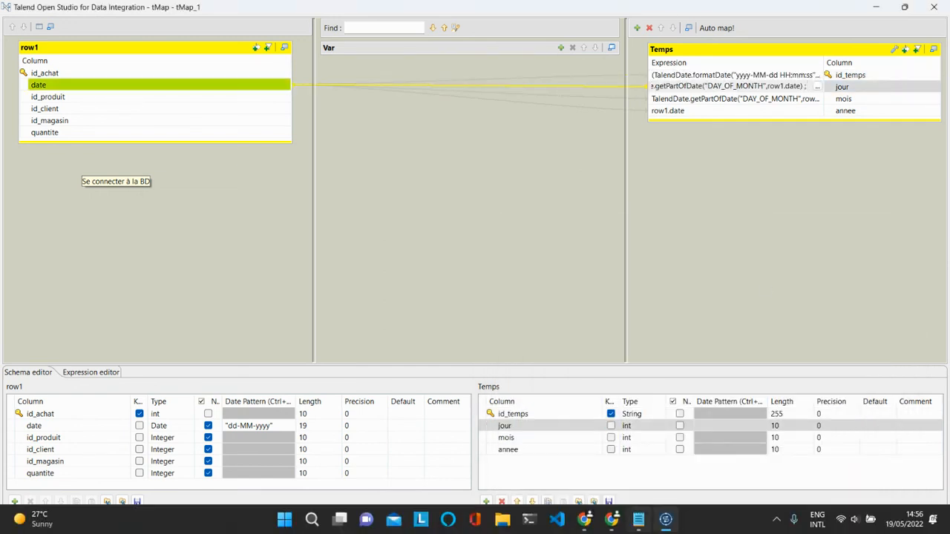
{"action": "left_click", "coordinate": [636, 523]}
{"action": "left_click", "coordinate": [719, 371]}
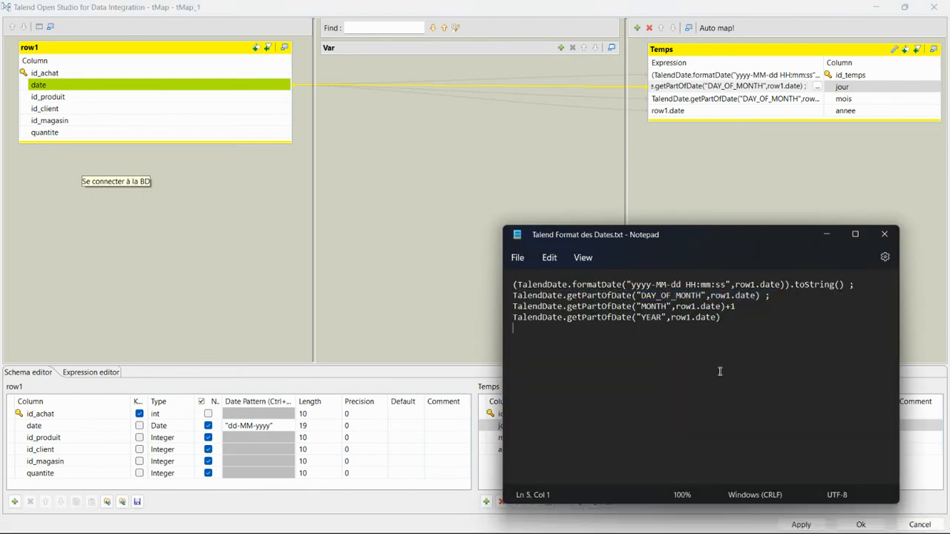
{"action": "left_click_drag", "start_coordinate": [740, 317], "coordinate": [497, 313]}
{"action": "key", "text": "ctrl+c"}
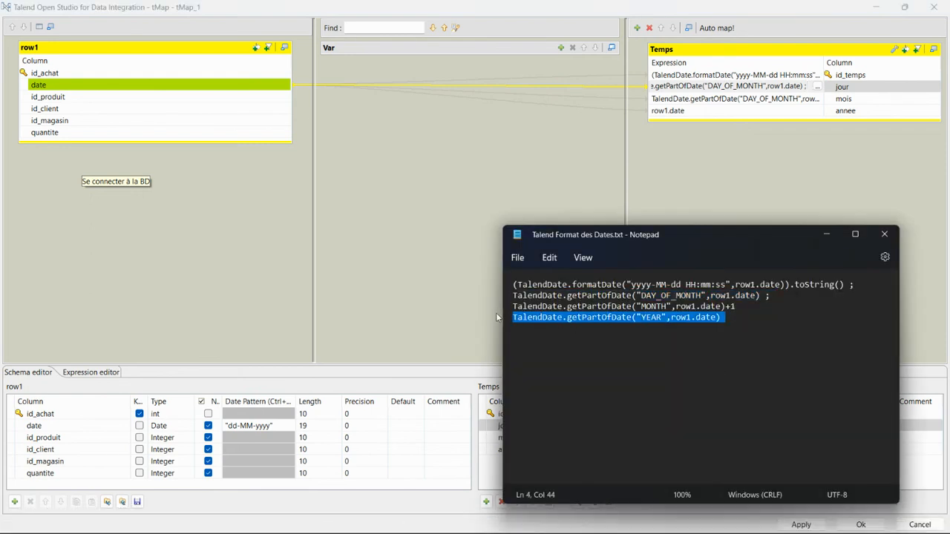
{"action": "left_click", "coordinate": [718, 114]}
{"action": "key", "text": "ctrl+a"}
{"action": "key", "text": "ctrl+v"}
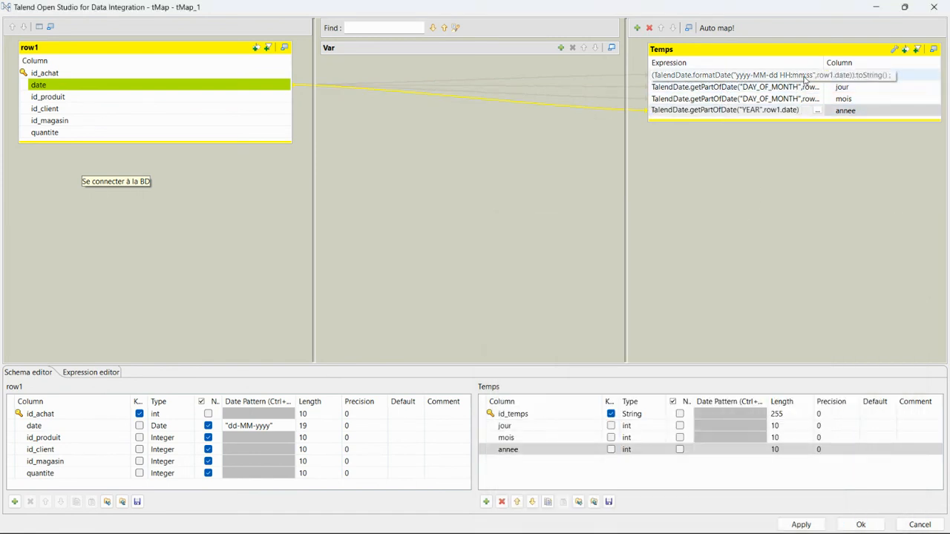
Open the id_temps expression in a maximized Expression Builder
{"action": "left_click", "coordinate": [804, 76]}
{"action": "left_click", "coordinate": [816, 74]}
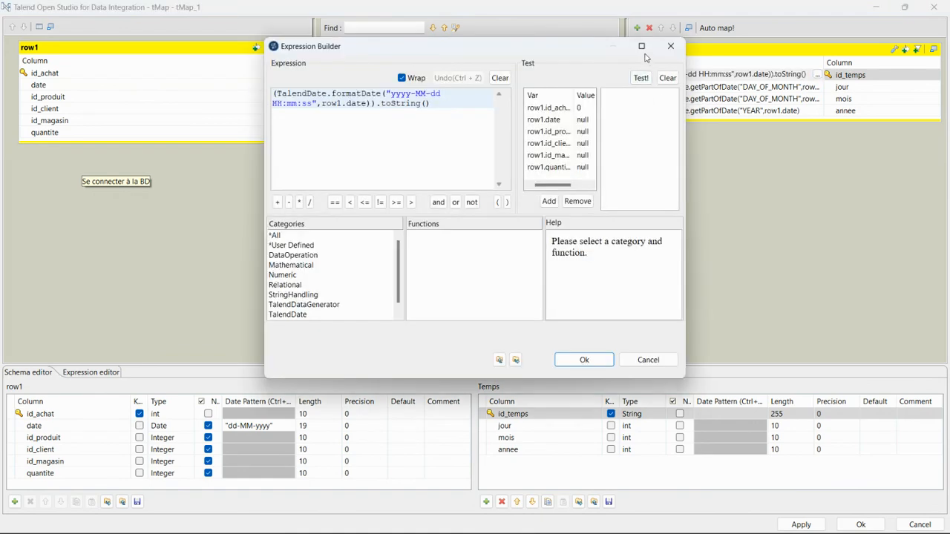
{"action": "left_click", "coordinate": [641, 46]}
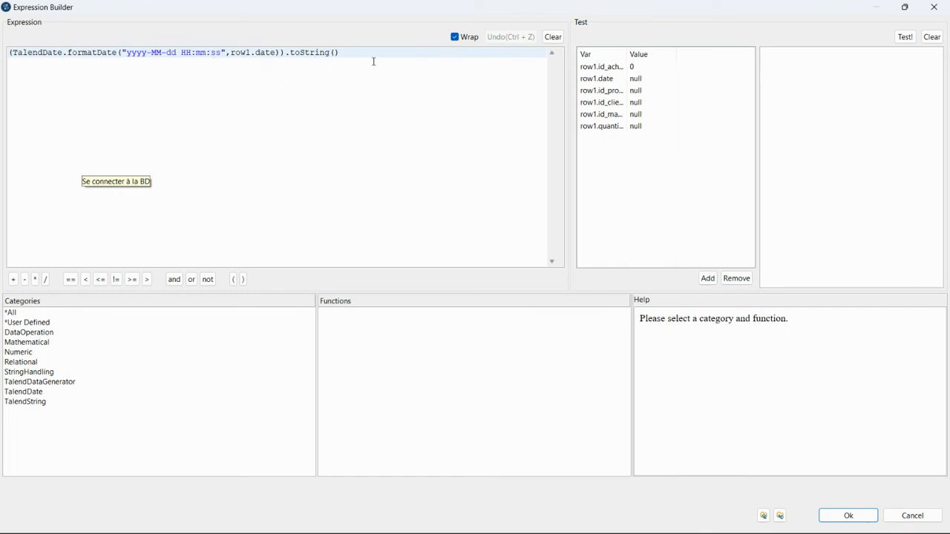
Confirm jour's getPartOfDate("DAY_OF_MONTH",row1.date) expression in Expression Builder, then apply and close tMap
{"action": "left_click", "coordinate": [934, 8]}
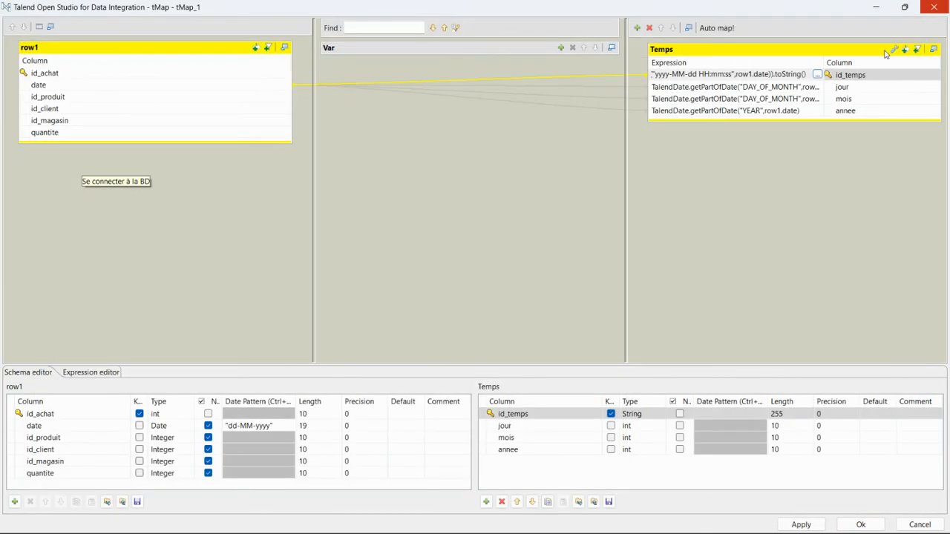
{"action": "left_click", "coordinate": [738, 91]}
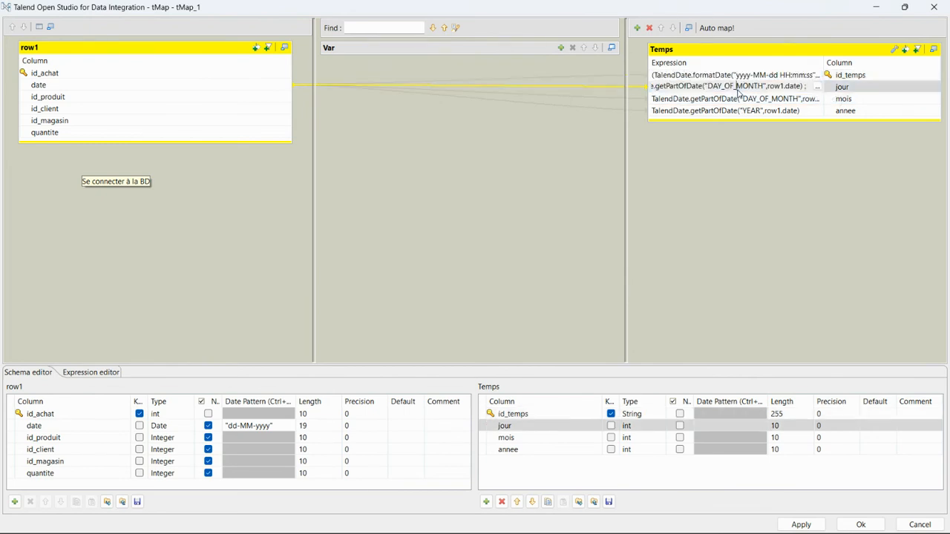
{"action": "left_click", "coordinate": [816, 88]}
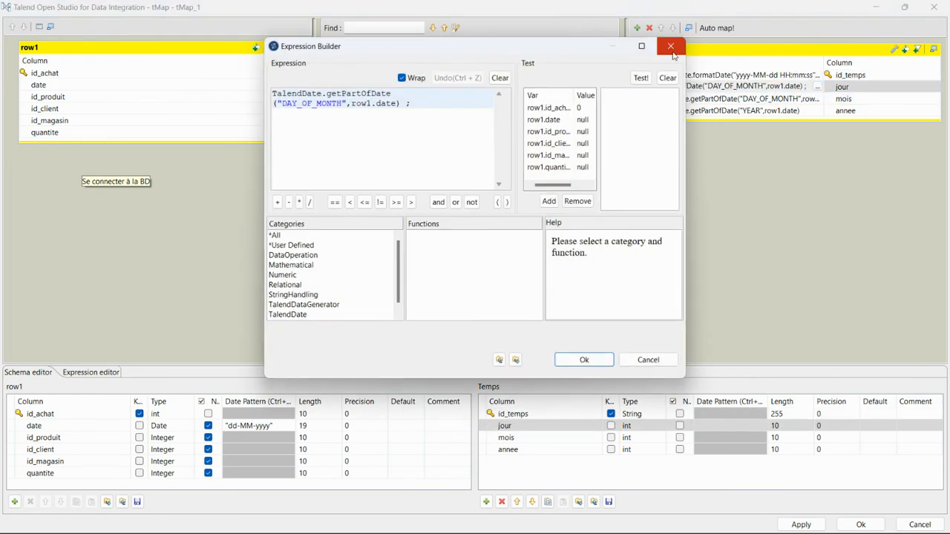
{"action": "left_click", "coordinate": [639, 52]}
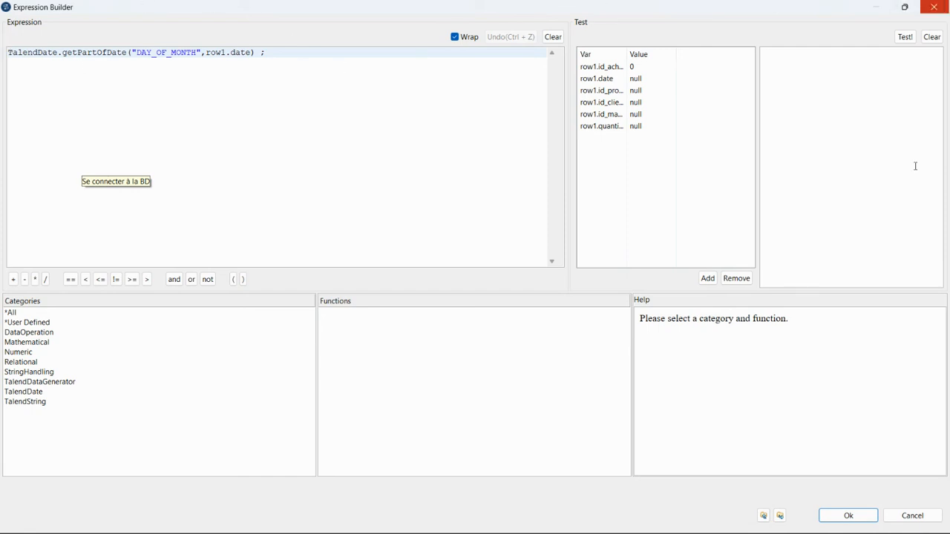
{"action": "left_click", "coordinate": [846, 515]}
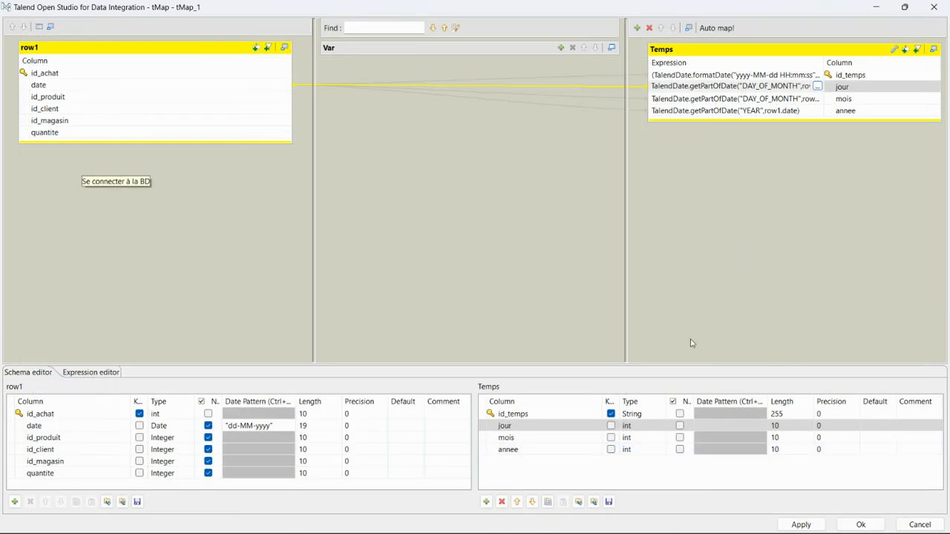
{"action": "left_click", "coordinate": [805, 525]}
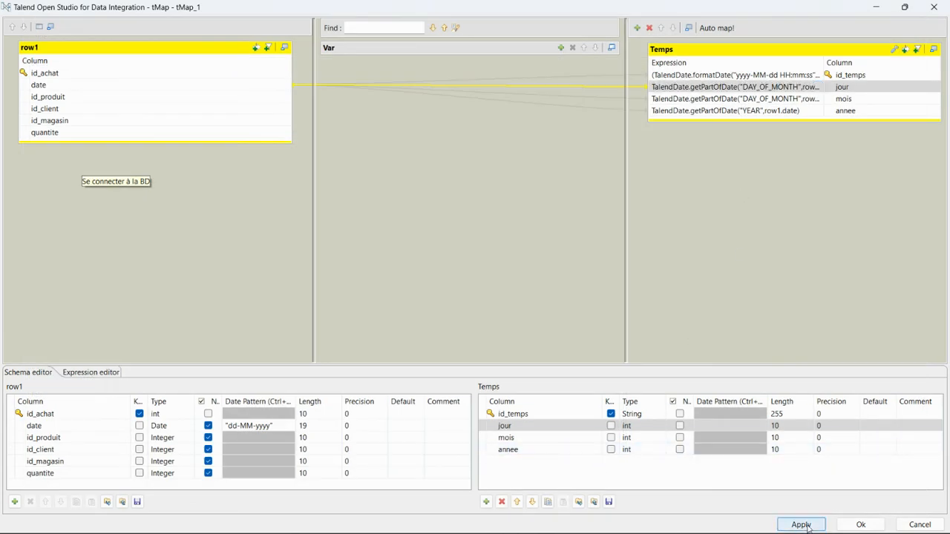
{"action": "left_click", "coordinate": [861, 524]}
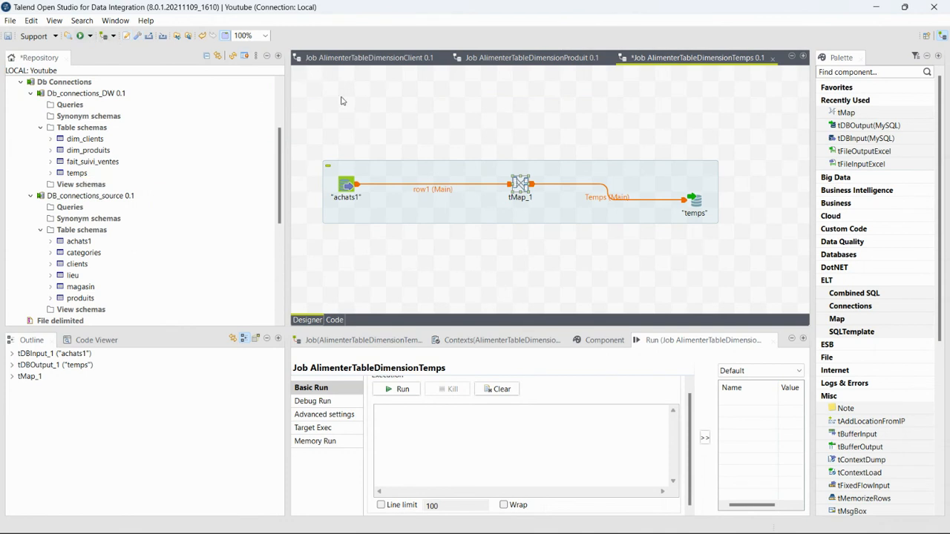
Save and run AlimenterTableDimensionTemps, loading 500 rows into temps, then minimize Talend
{"action": "key", "text": "ctrl+s"}
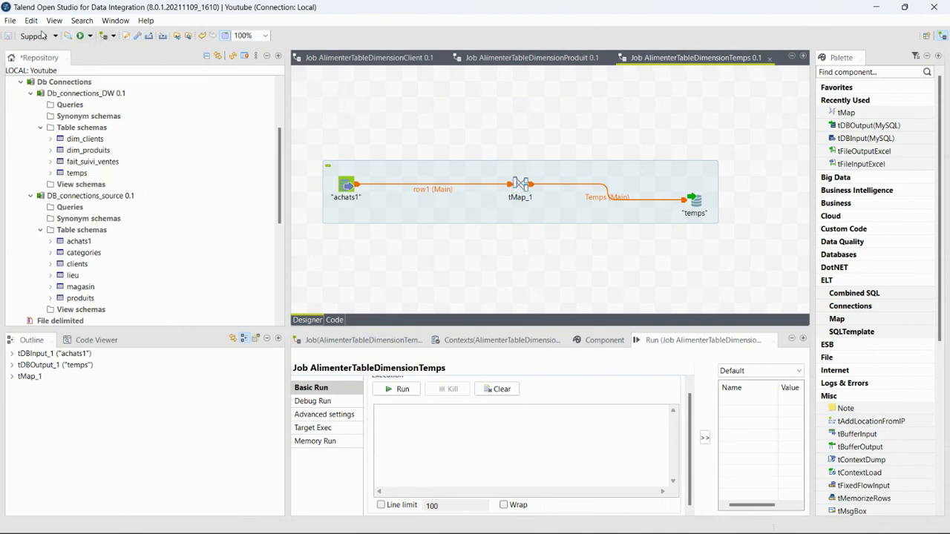
{"action": "left_click", "coordinate": [80, 36]}
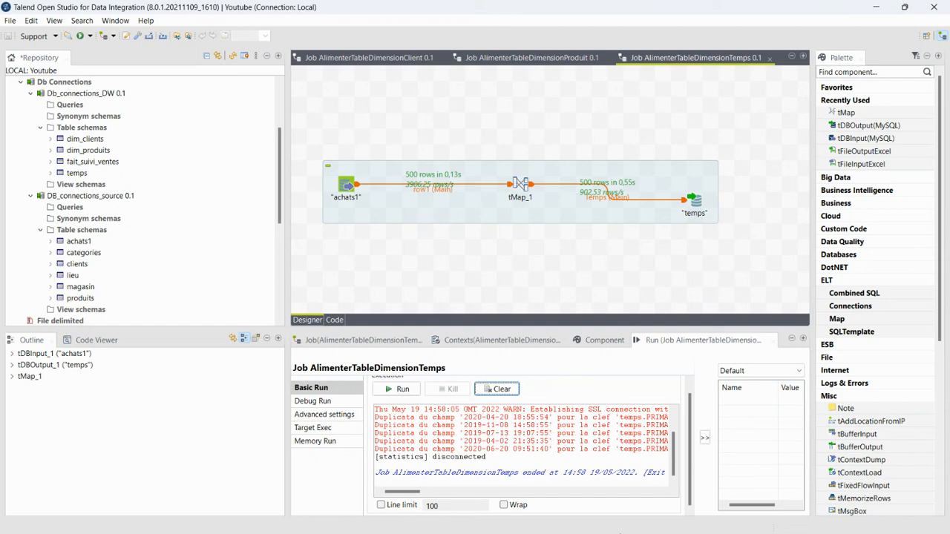
{"action": "left_click", "coordinate": [877, 7]}
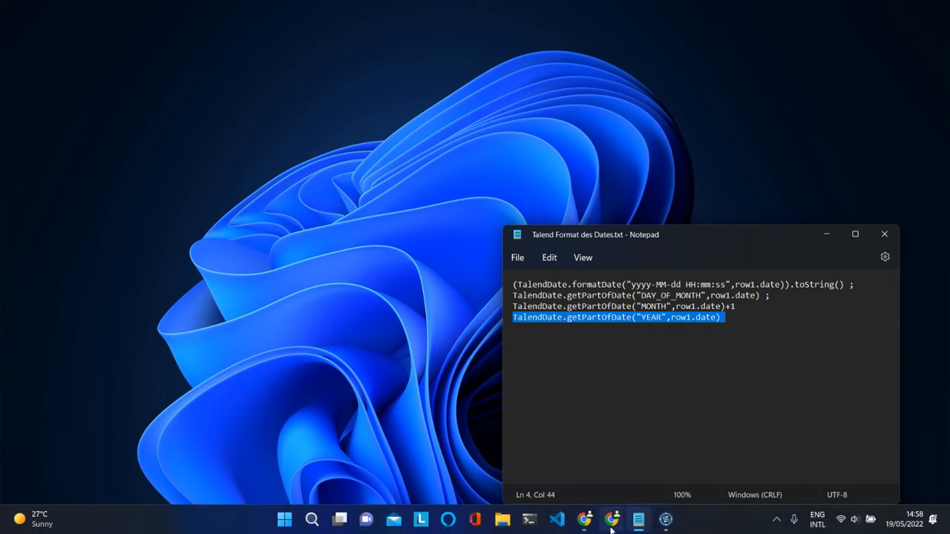
Browse the temps table in phpMyAdmin to verify 500 rows of id_temps, jour, mois, annee, then minimize Chrome
{"action": "left_click", "coordinate": [610, 523]}
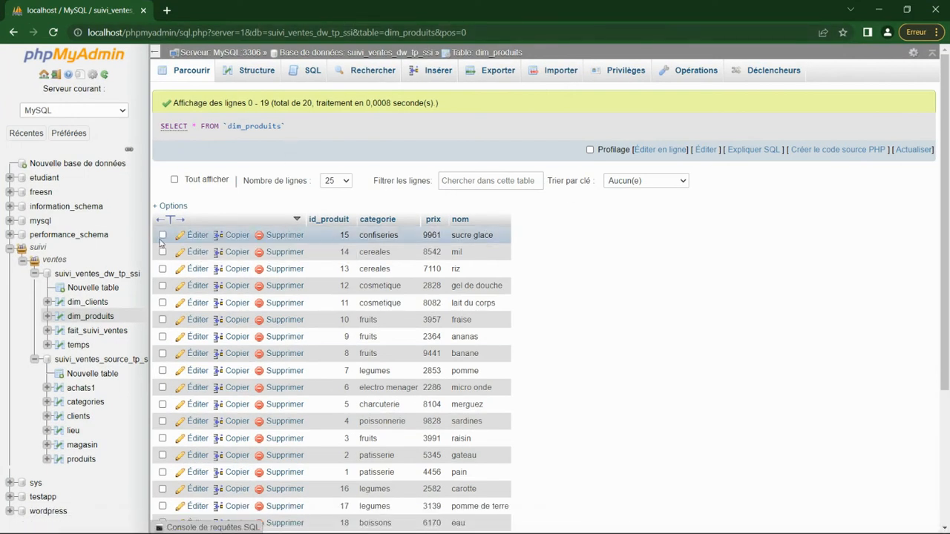
{"action": "left_click", "coordinate": [80, 346]}
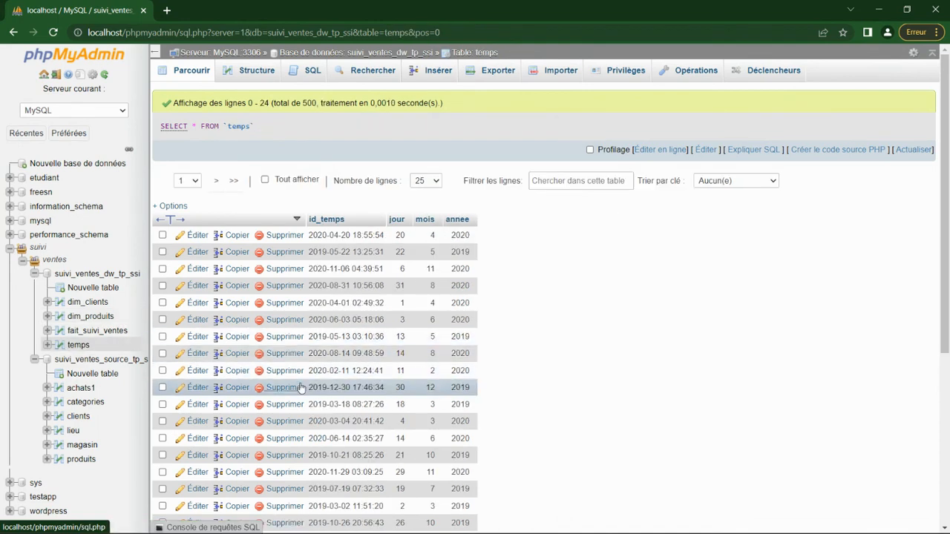
{"action": "scroll", "coordinate": [300, 387], "scroll_direction": "down", "scroll_amount": 1}
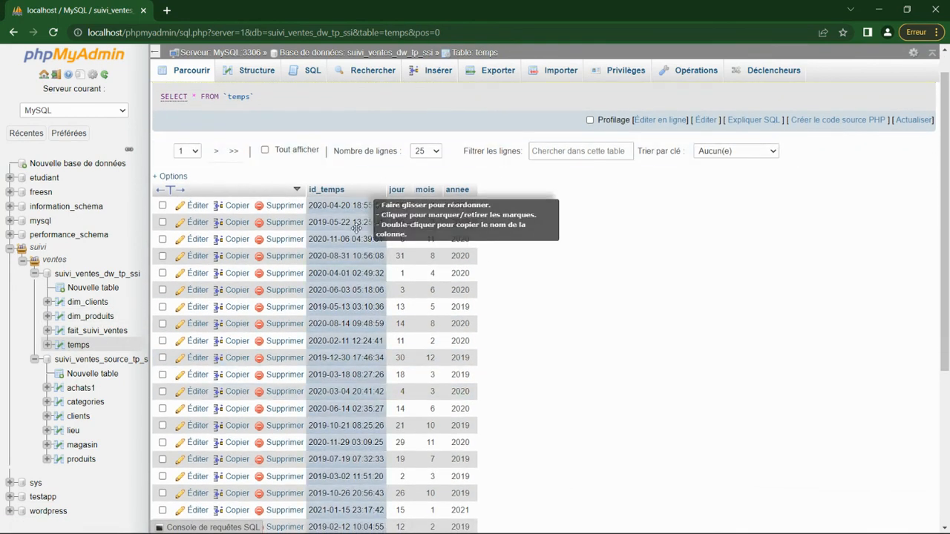
{"action": "scroll", "coordinate": [349, 338], "scroll_direction": "down", "scroll_amount": 3}
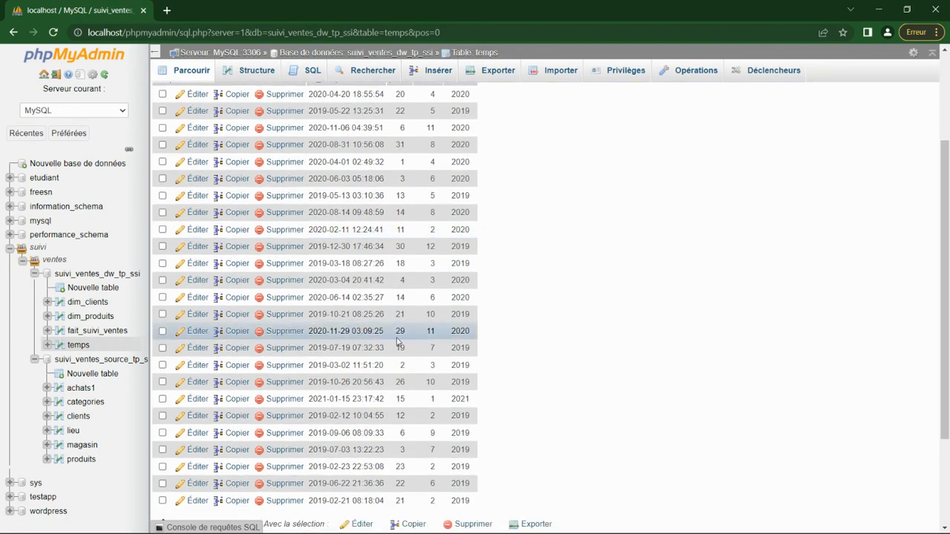
{"action": "scroll", "coordinate": [347, 206], "scroll_direction": "up", "scroll_amount": 4}
{"action": "scroll", "coordinate": [371, 356], "scroll_direction": "down", "scroll_amount": 7}
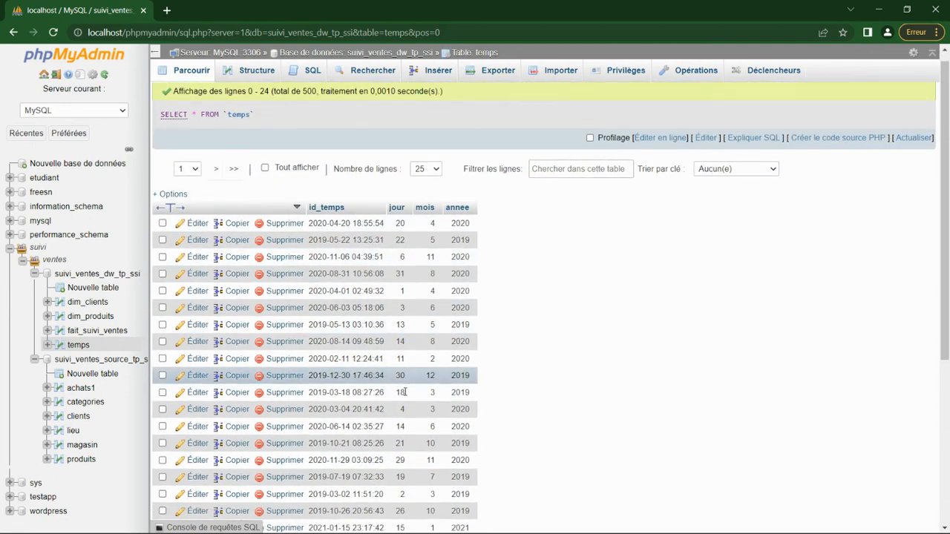
{"action": "scroll", "coordinate": [710, 116], "scroll_direction": "up", "scroll_amount": 7}
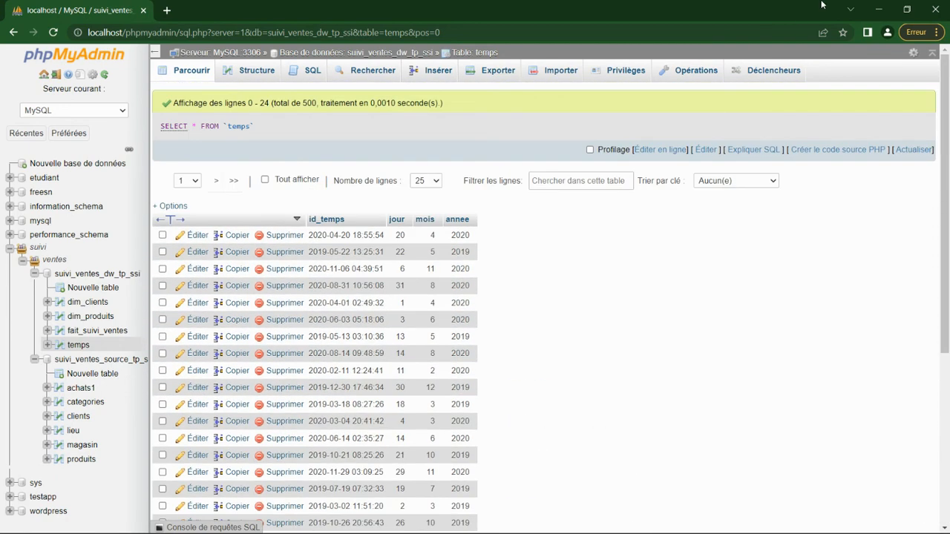
{"action": "left_click", "coordinate": [877, 10]}
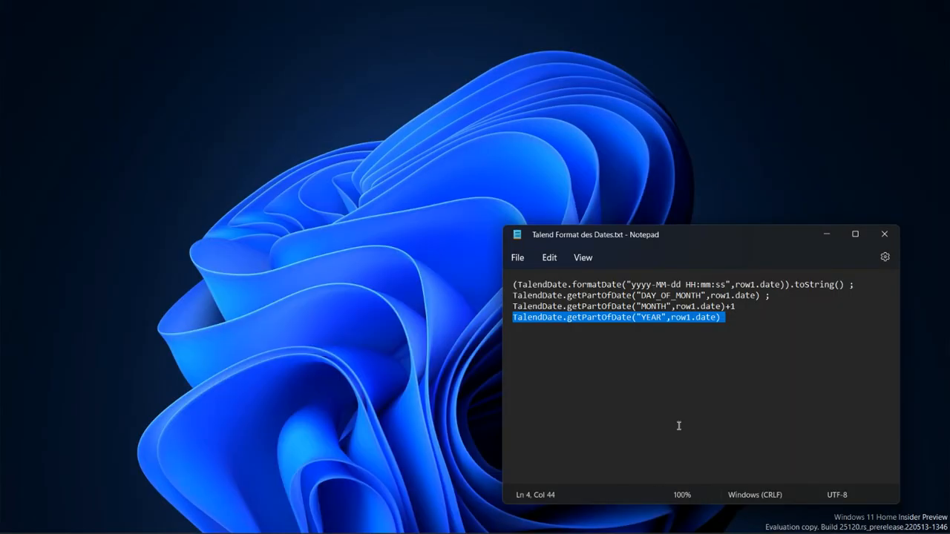
Minimize the date-formula notes and switch to the Chrome 'Nouvel onglet' window
{"action": "left_click", "coordinate": [826, 234]}
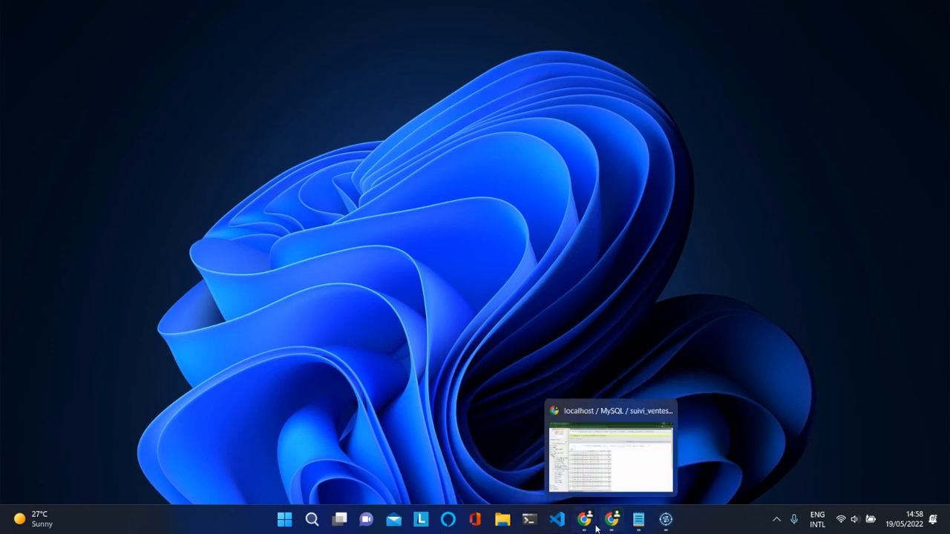
{"action": "mouse_move", "coordinate": [584, 519]}
{"action": "left_click", "coordinate": [555, 460]}
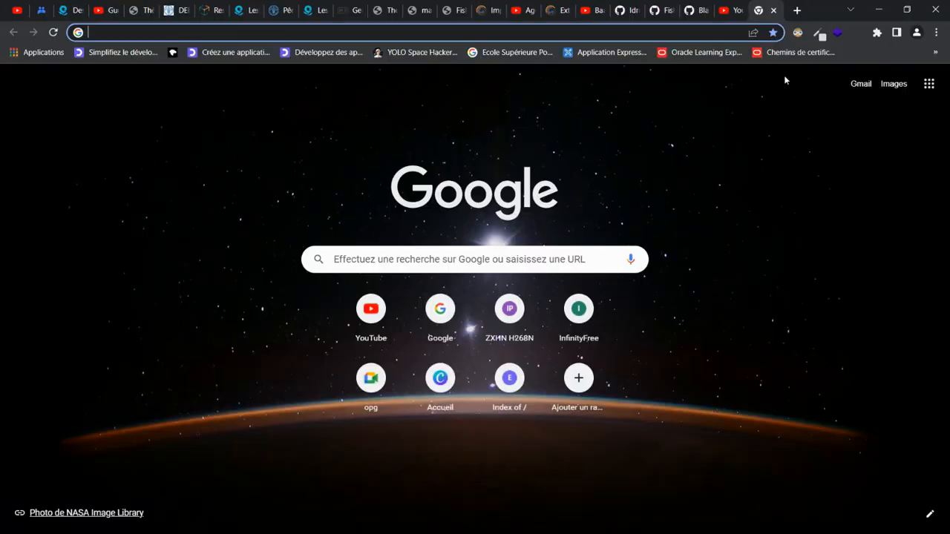